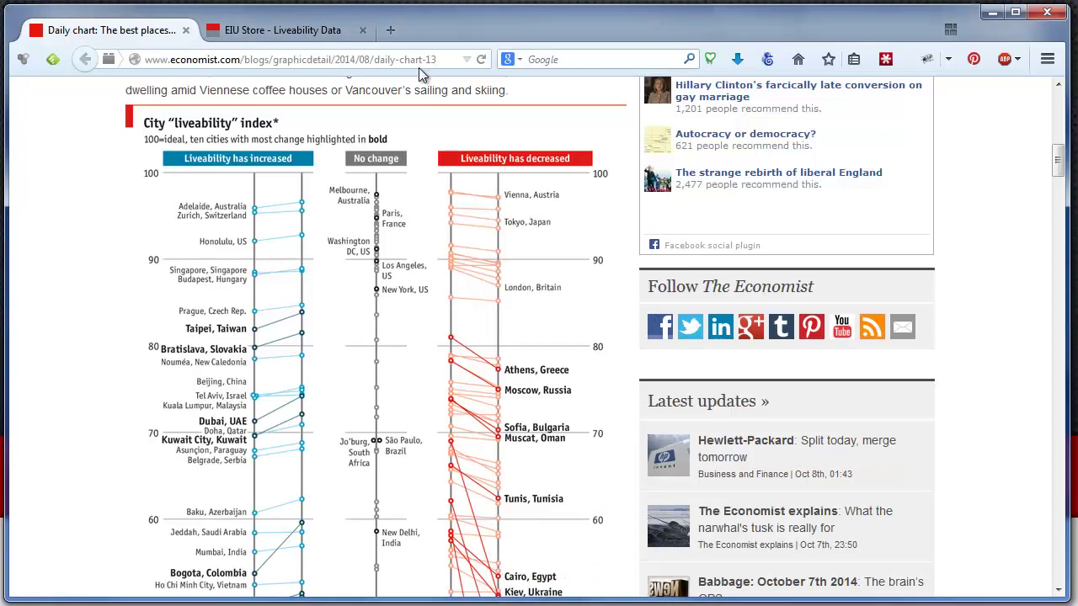
Review the "The best places to live" article, covering its Best cities ranking and the overall City "liveability" index chart.
scroll(407, 194, "up", 10)
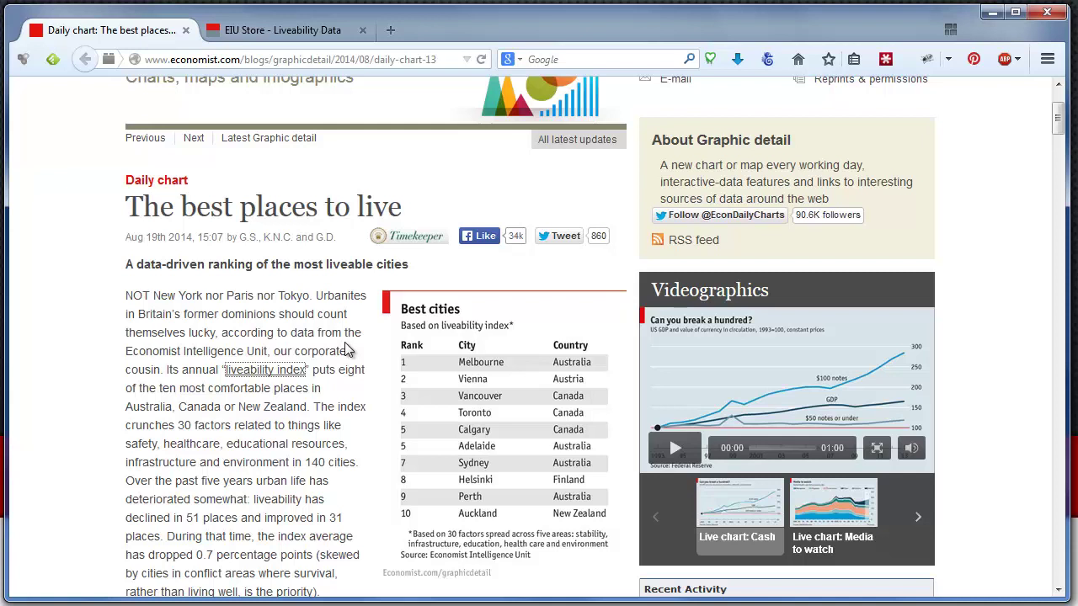
scroll(345, 350, "down", 2)
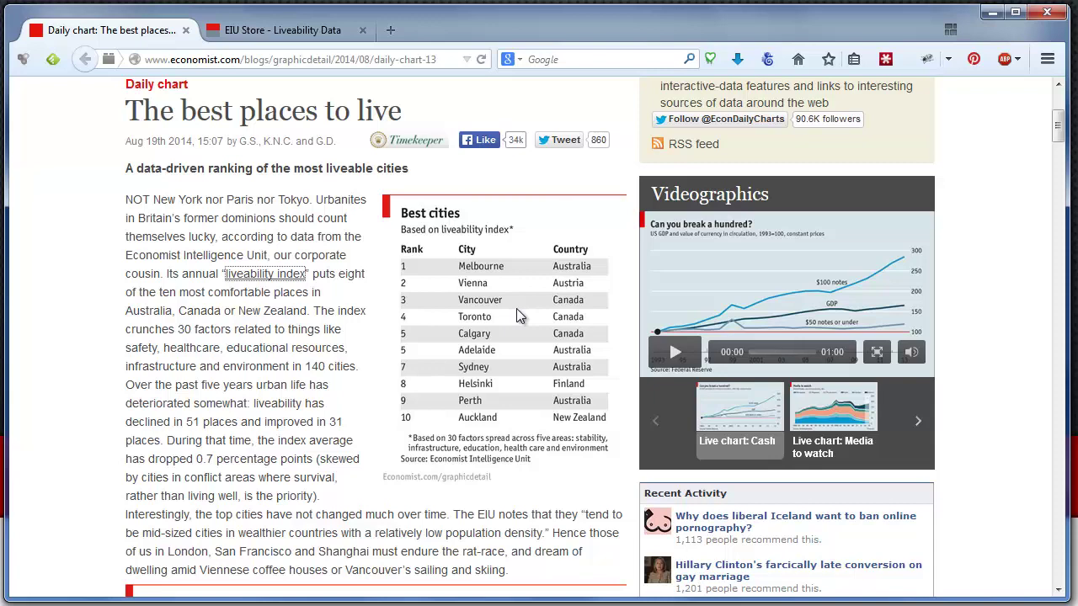
scroll(519, 324, "down", 6)
scroll(519, 331, "down", 6)
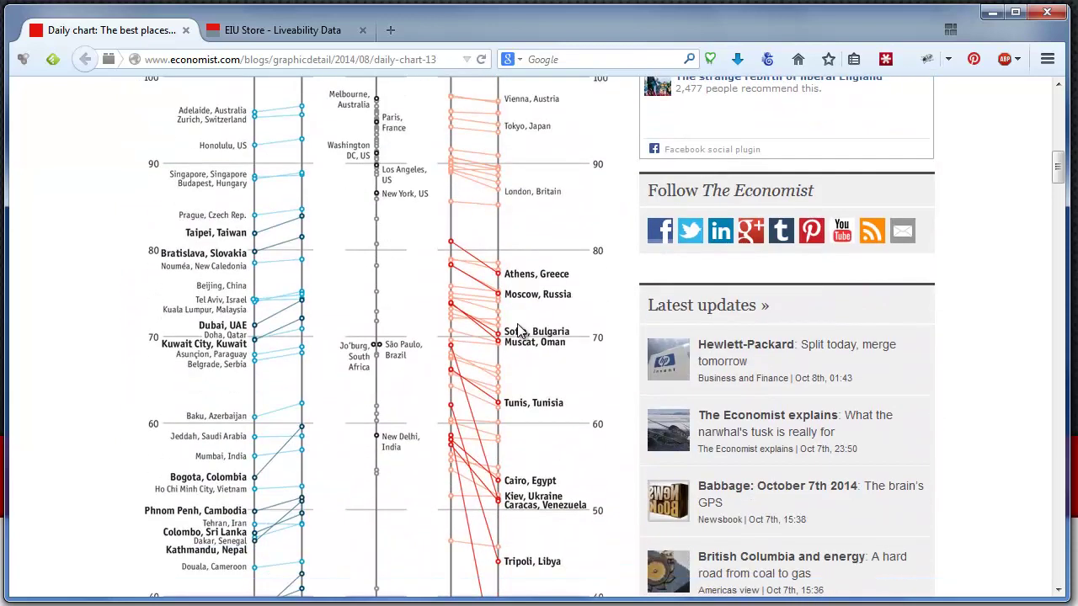
scroll(519, 331, "up", 2)
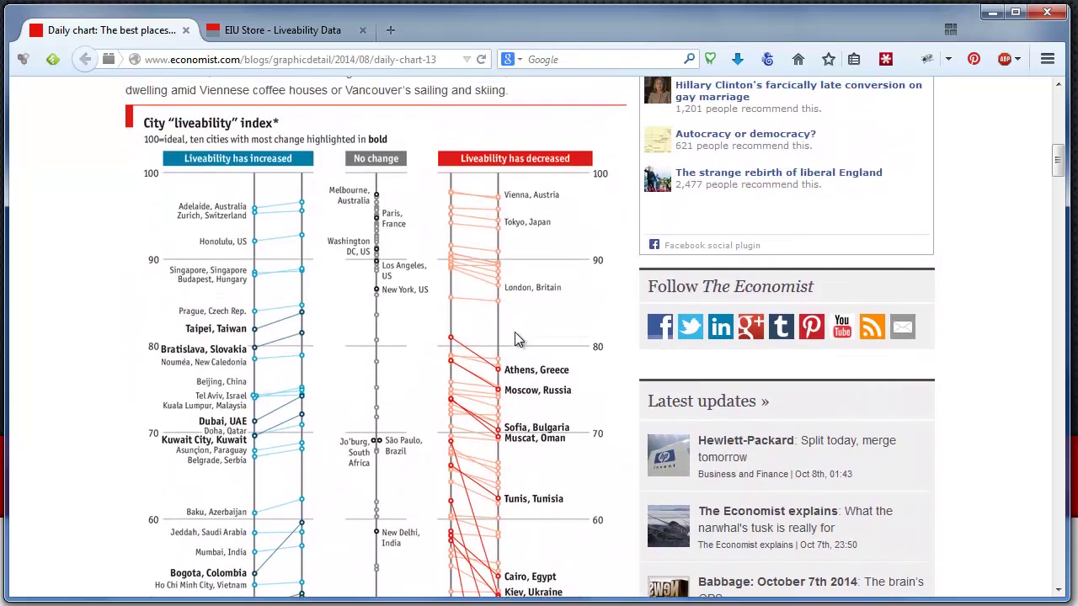
scroll(515, 334, "down", 6)
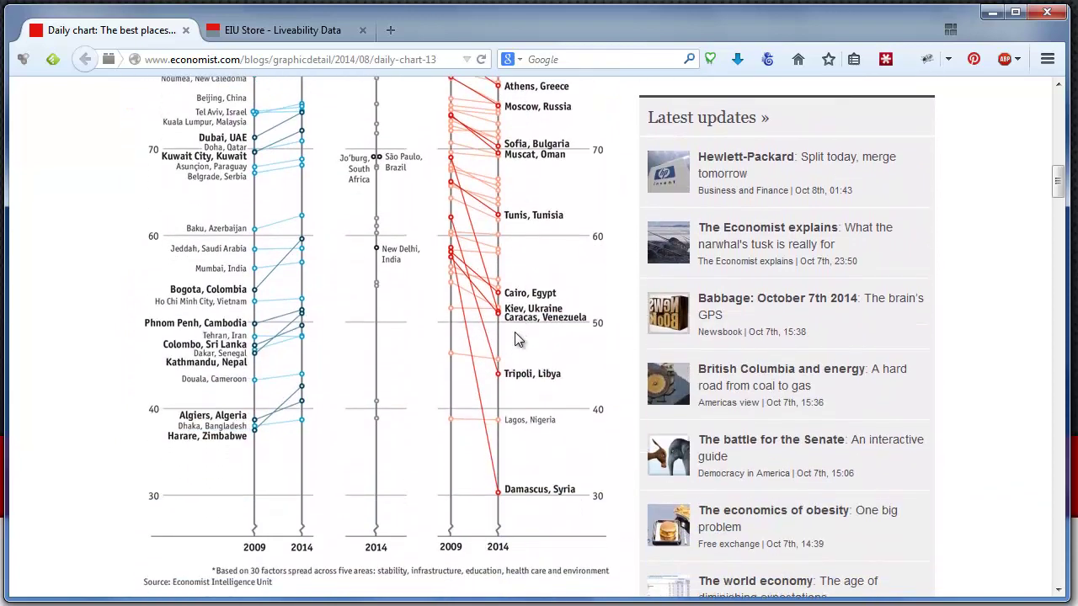
scroll(518, 339, "up", 4)
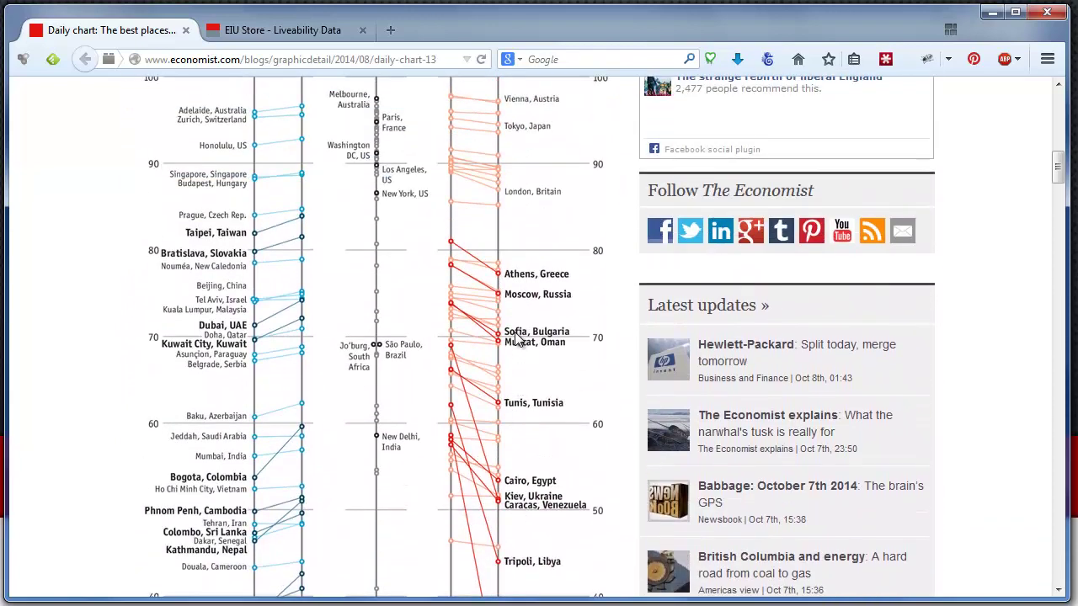
scroll(506, 337, "up", 2)
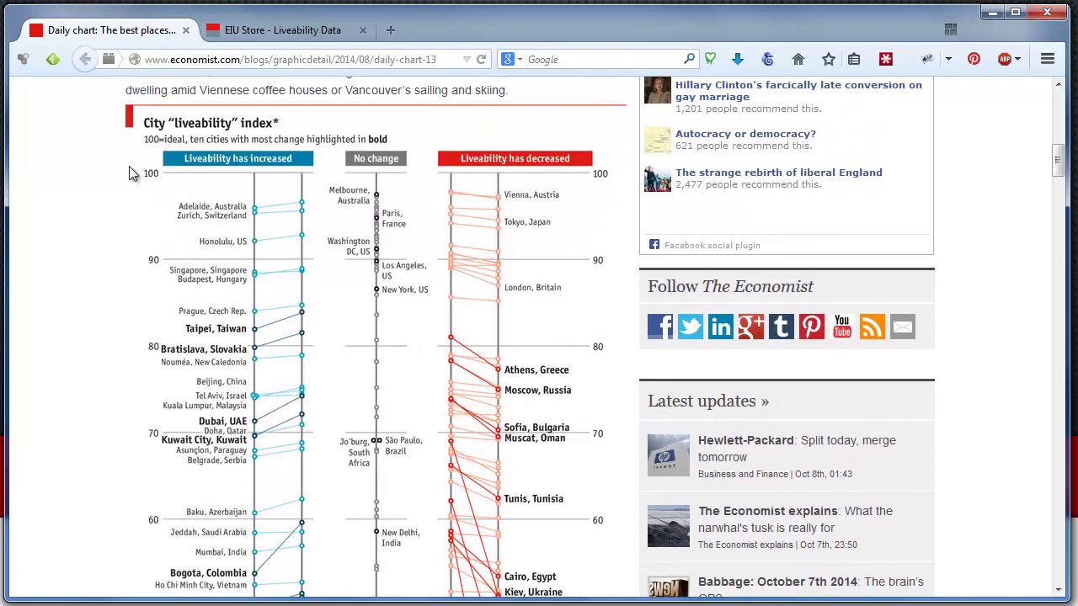
scroll(347, 240, "up", 2)
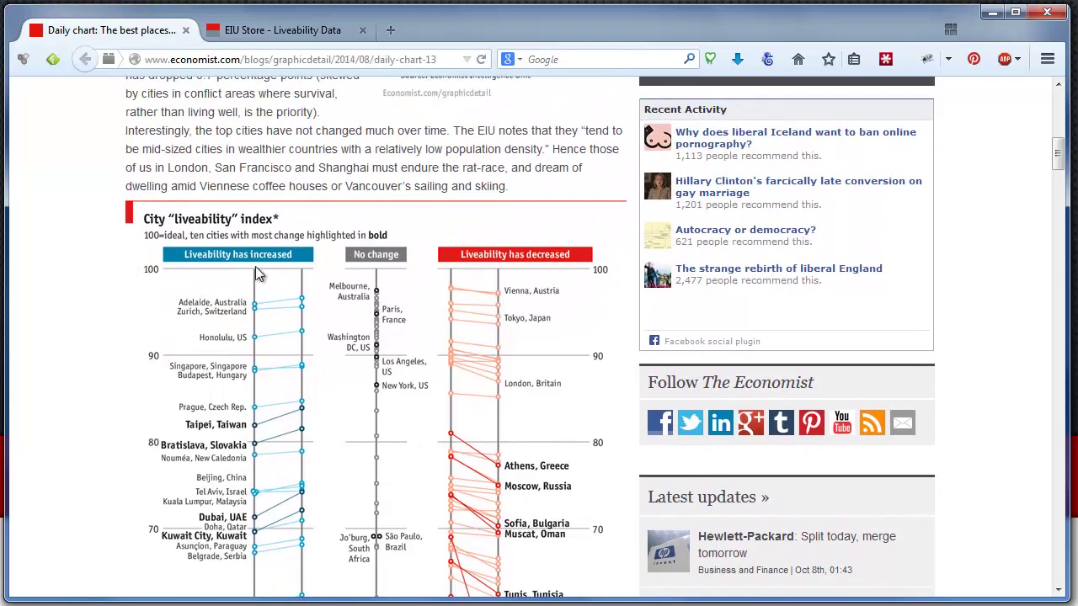
scroll(258, 274, "down", 2)
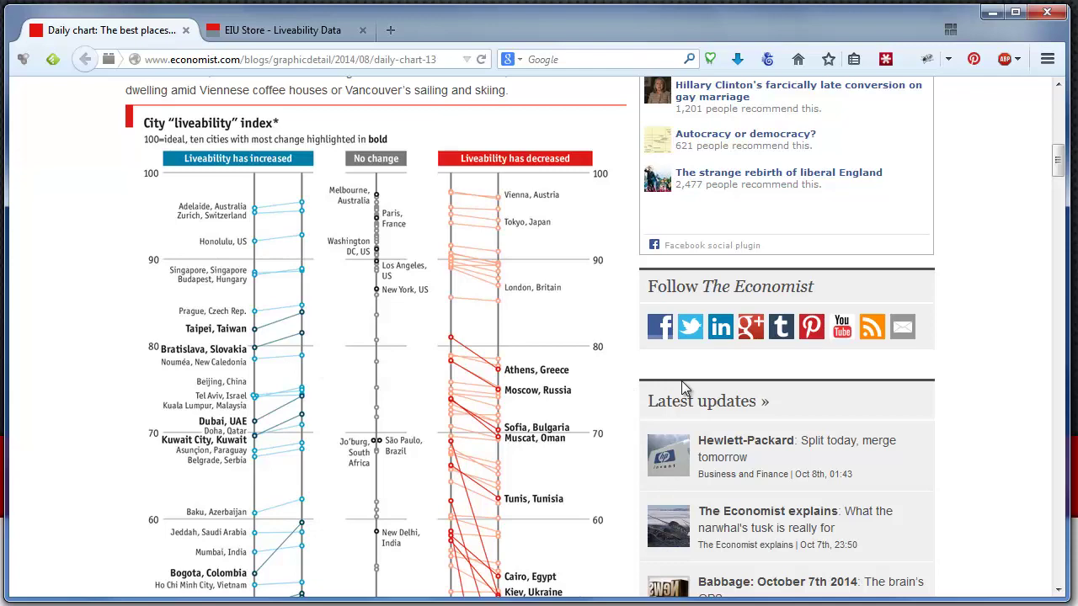
scroll(286, 299, "down", 5)
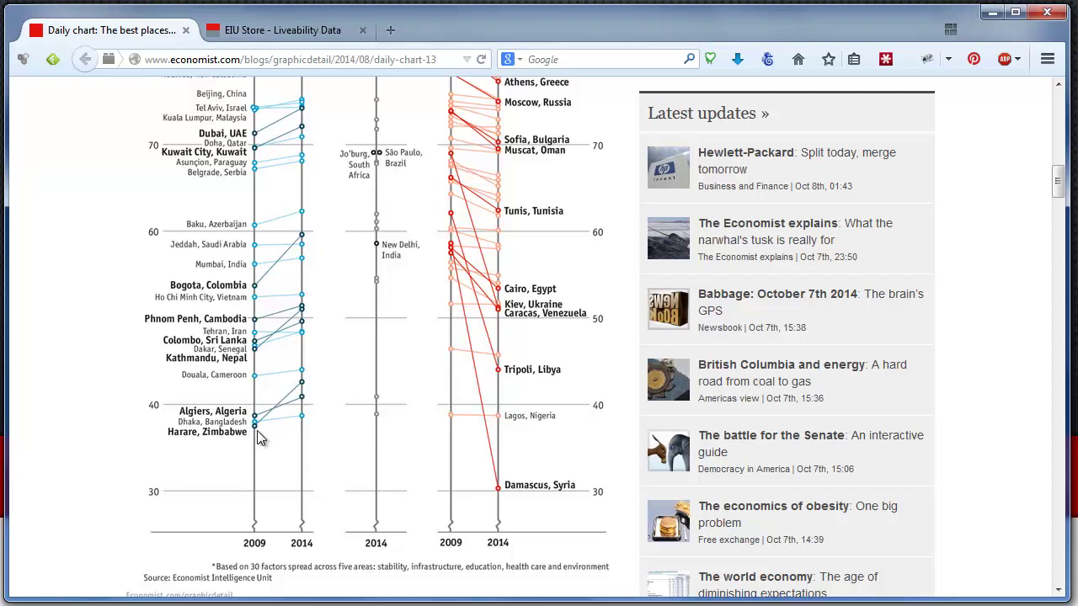
scroll(258, 433, "up", 3)
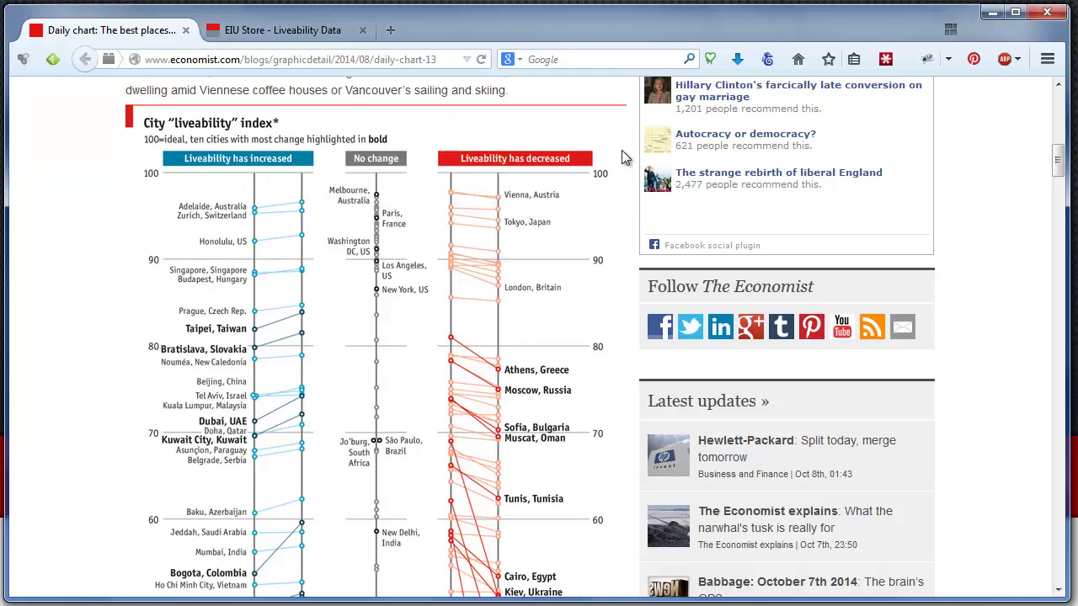
scroll(559, 463, "down", 5)
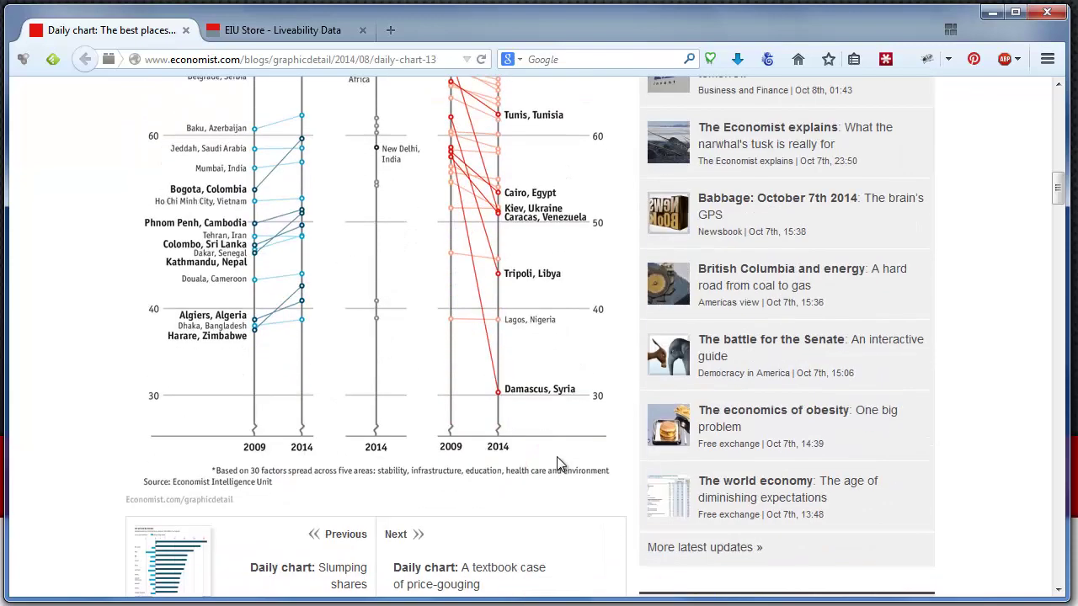
Examine the index chart's increased, no change and decreased columns, comparing the cities' 2009 and 2014 scores and the bold highlights.
scroll(557, 459, "up", 3)
scroll(559, 463, "up", 3)
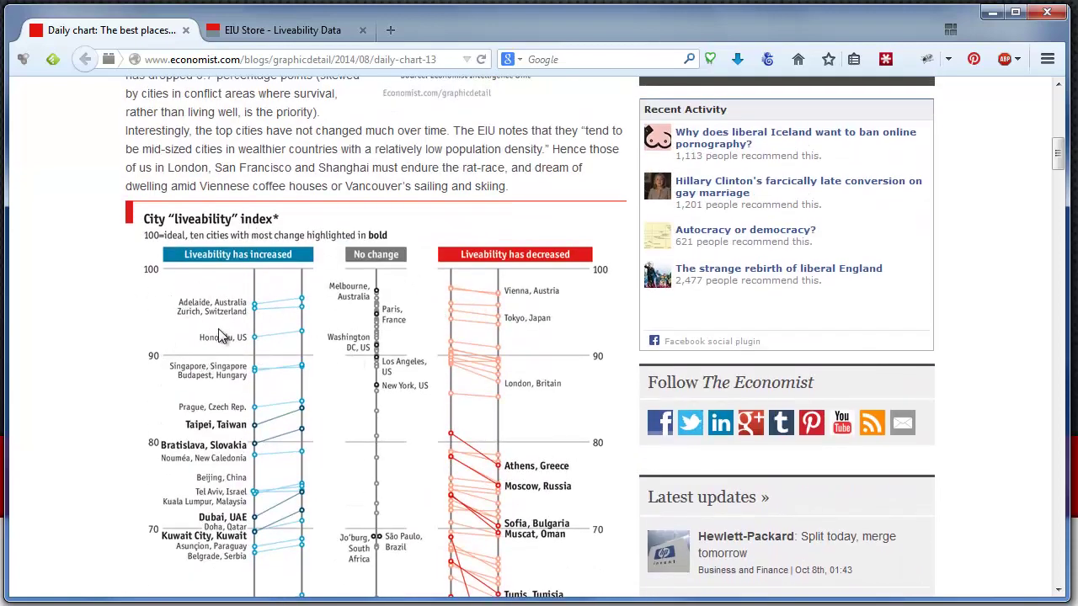
scroll(220, 335, "down", 1)
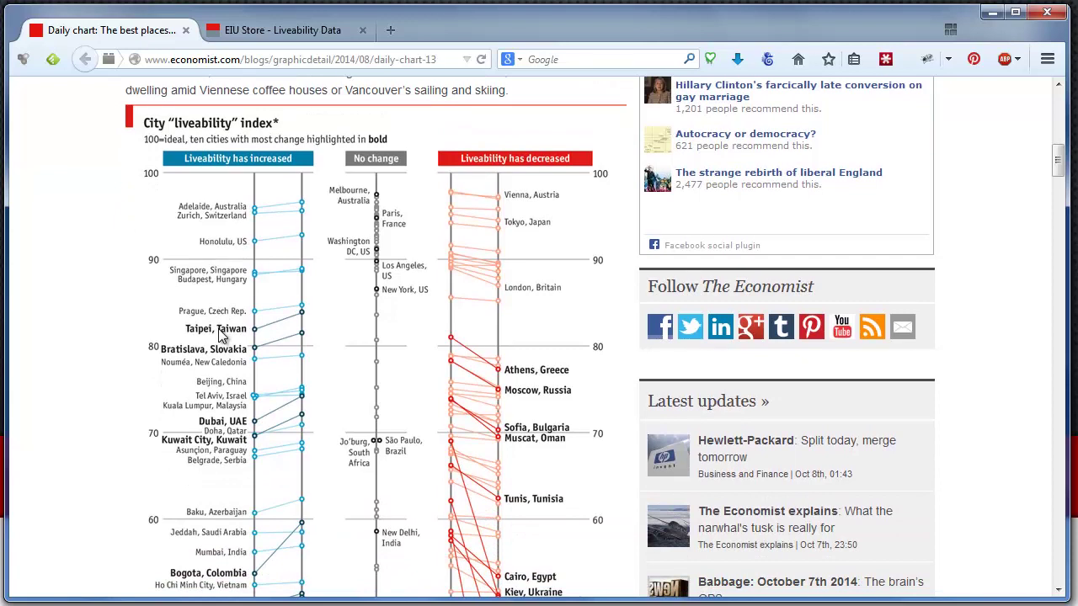
scroll(232, 330, "down", 4)
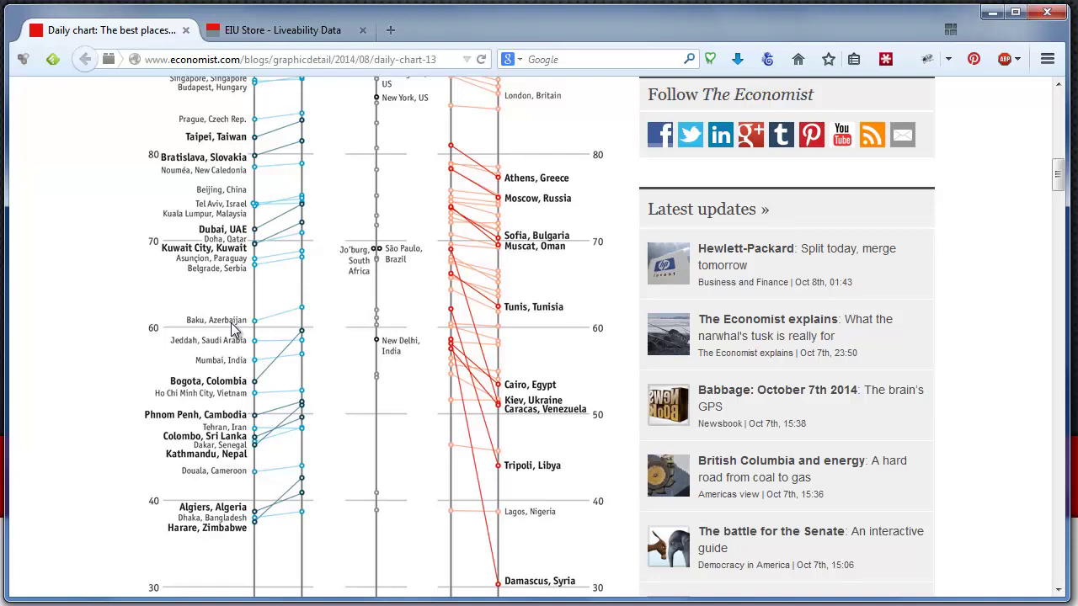
scroll(233, 330, "up", 3)
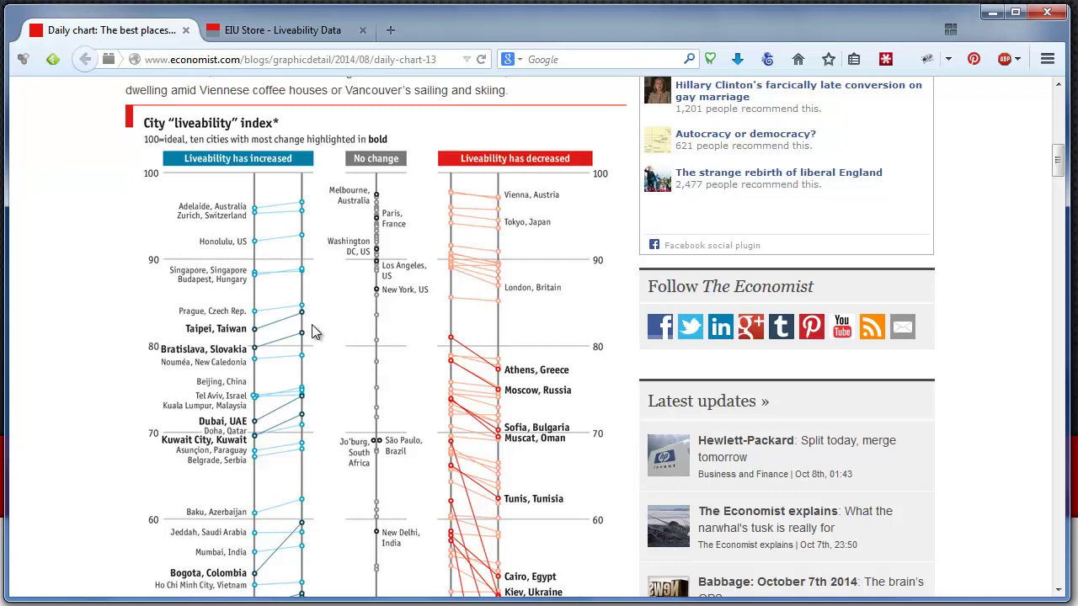
scroll(312, 331, "down", 4)
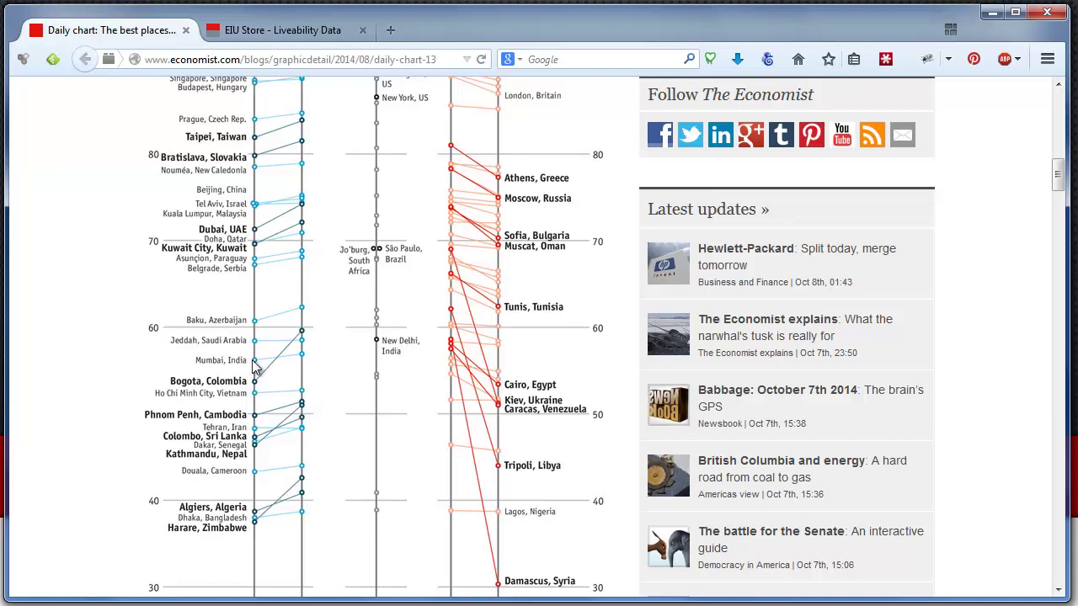
scroll(256, 367, "up", 3)
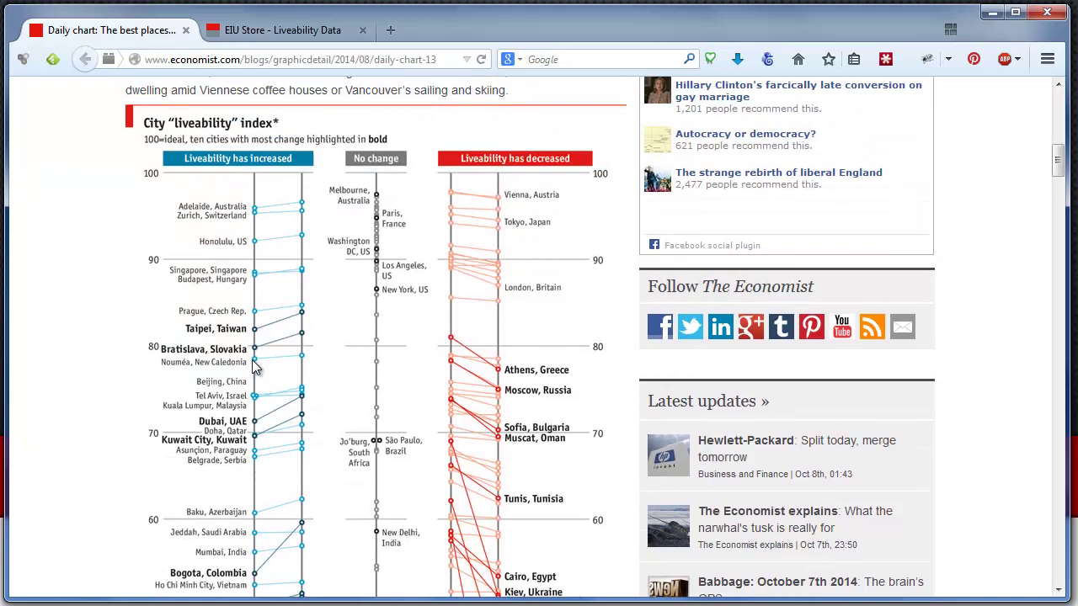
scroll(321, 371, "down", 6)
scroll(322, 370, "up", 3)
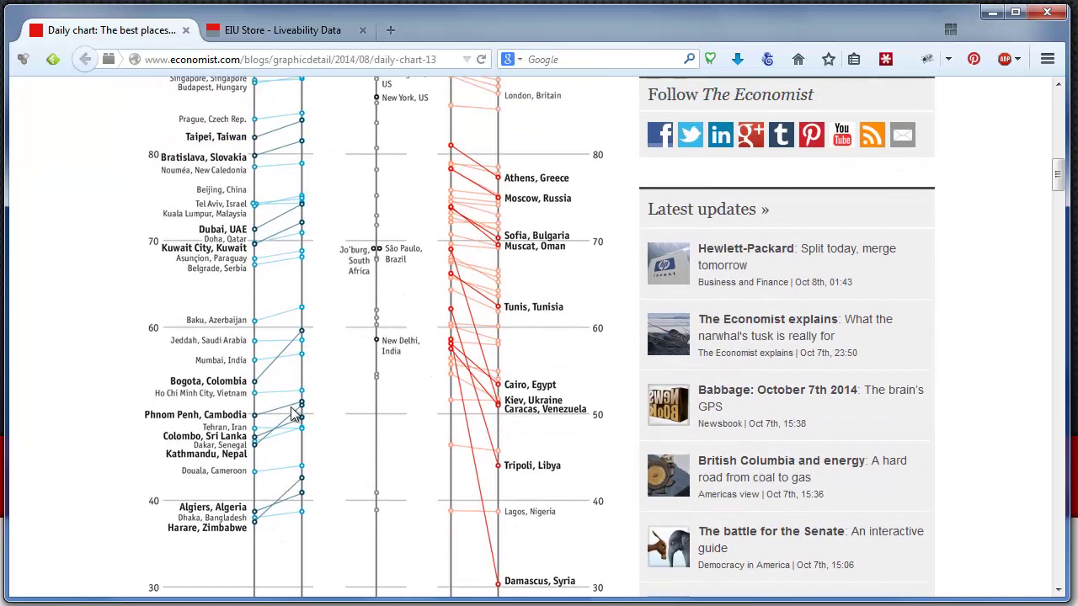
scroll(198, 381, "up", 3)
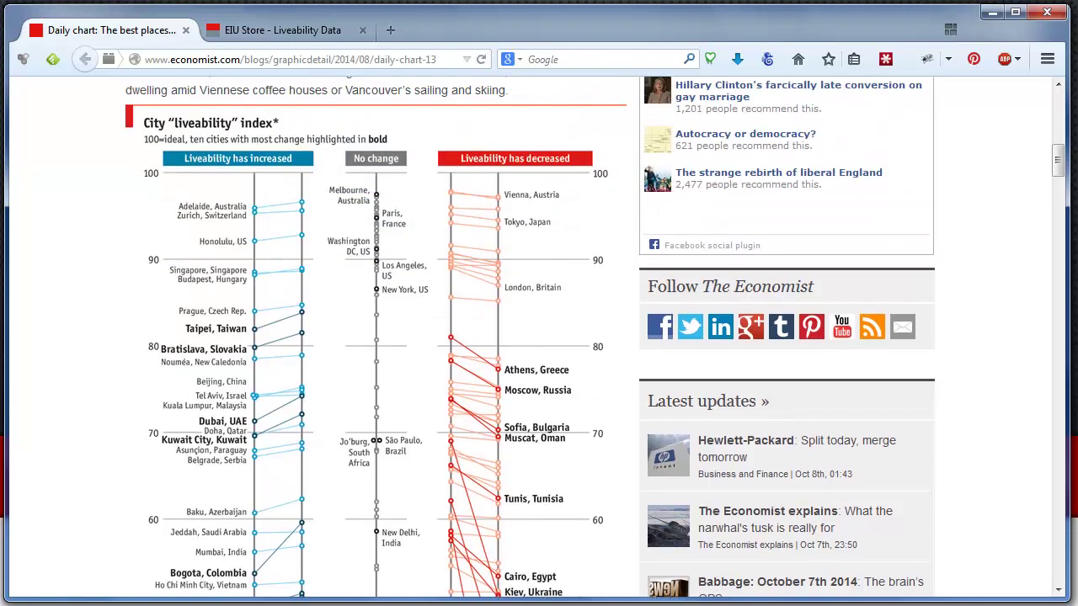
scroll(392, 252, "down", 5)
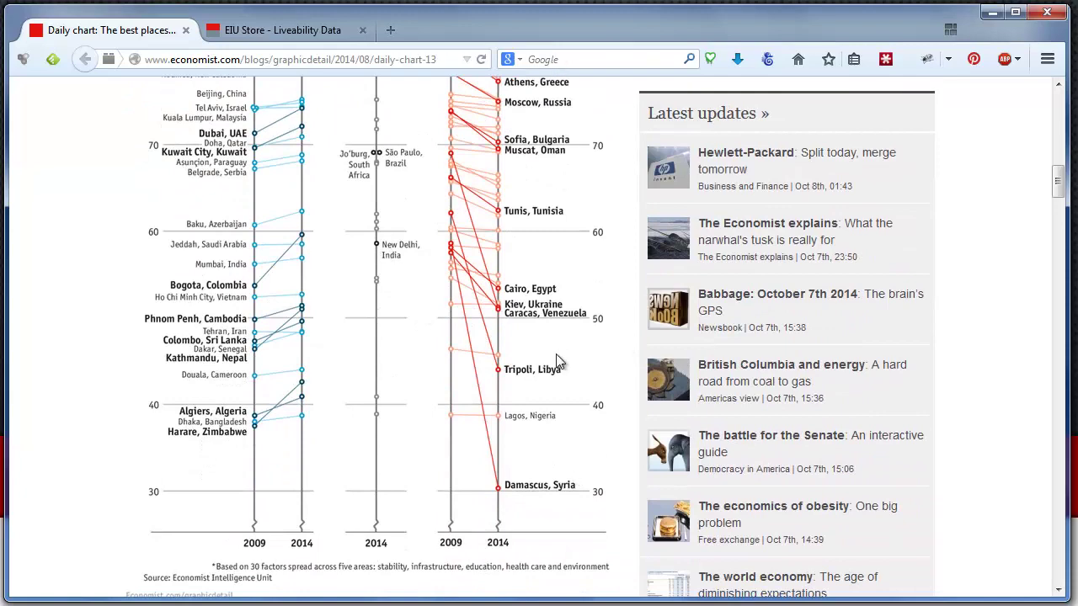
scroll(555, 357, "up", 5)
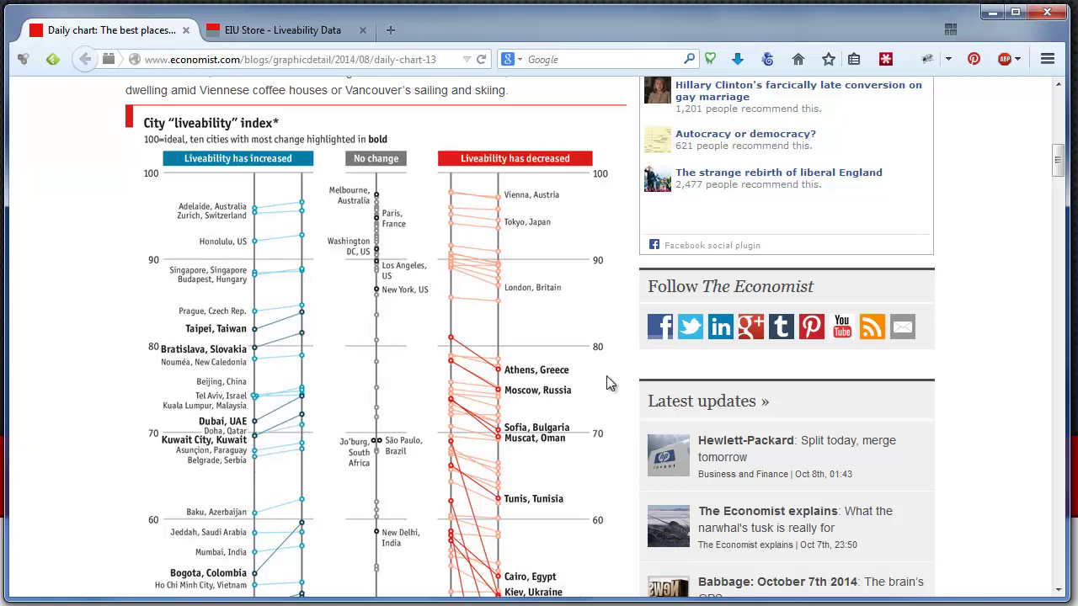
scroll(440, 383, "down", 4)
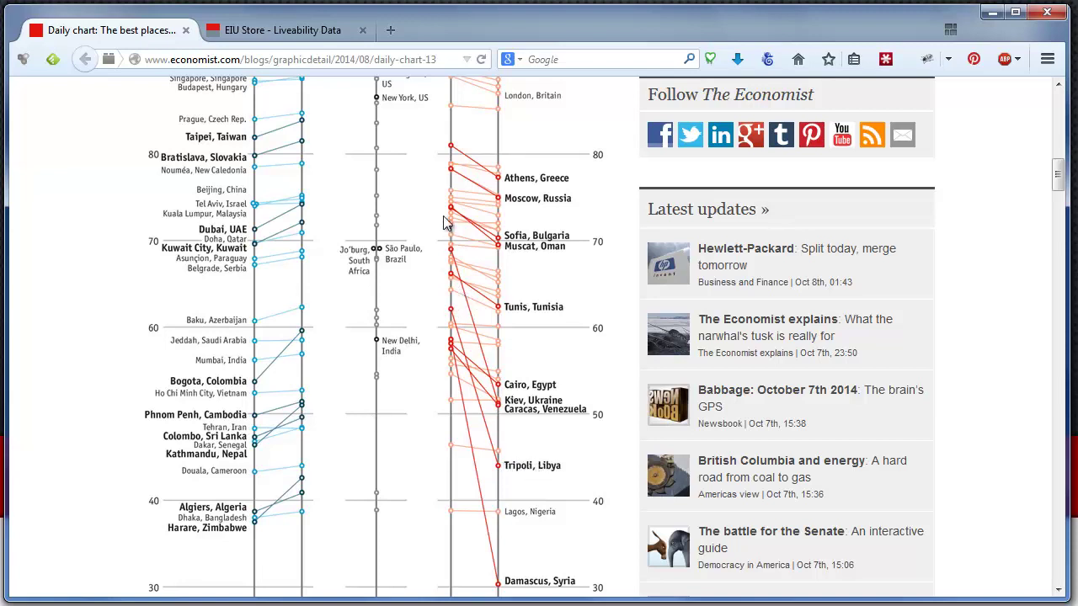
scroll(455, 411, "up", 4)
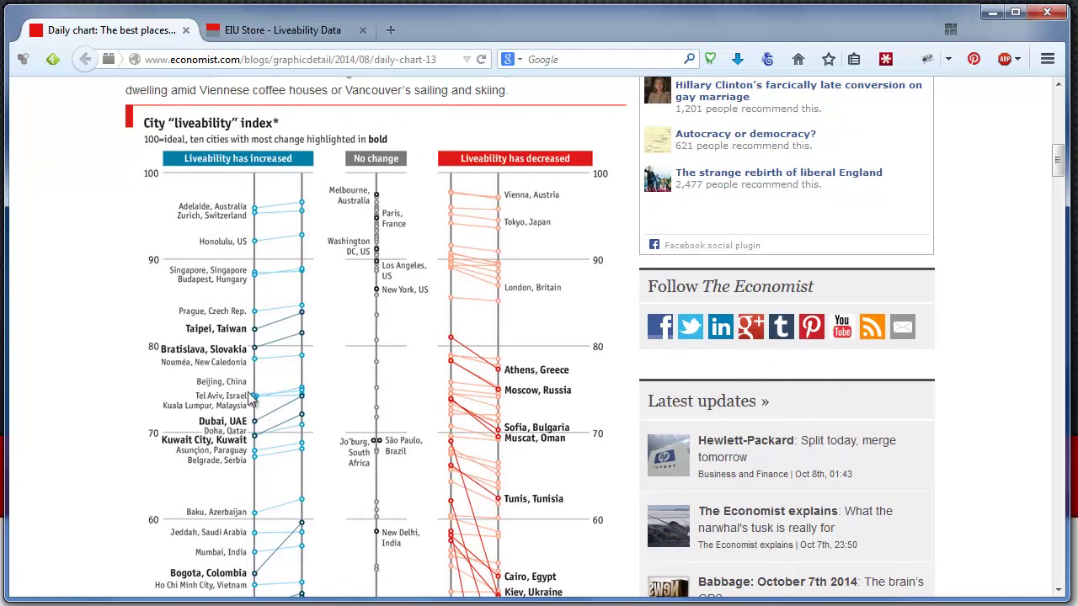
scroll(282, 381, "down", 1)
scroll(360, 373, "down", 3)
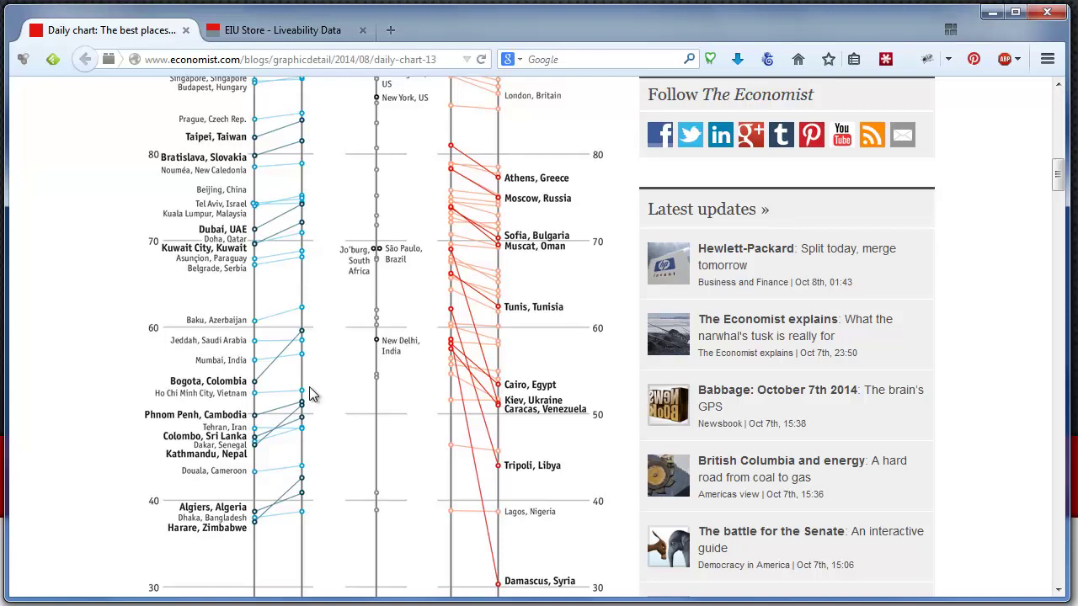
Review the Liveability Data product page in the EIU Store, including purchase options, rating categories and what the service includes.
scroll(310, 394, "up", 10)
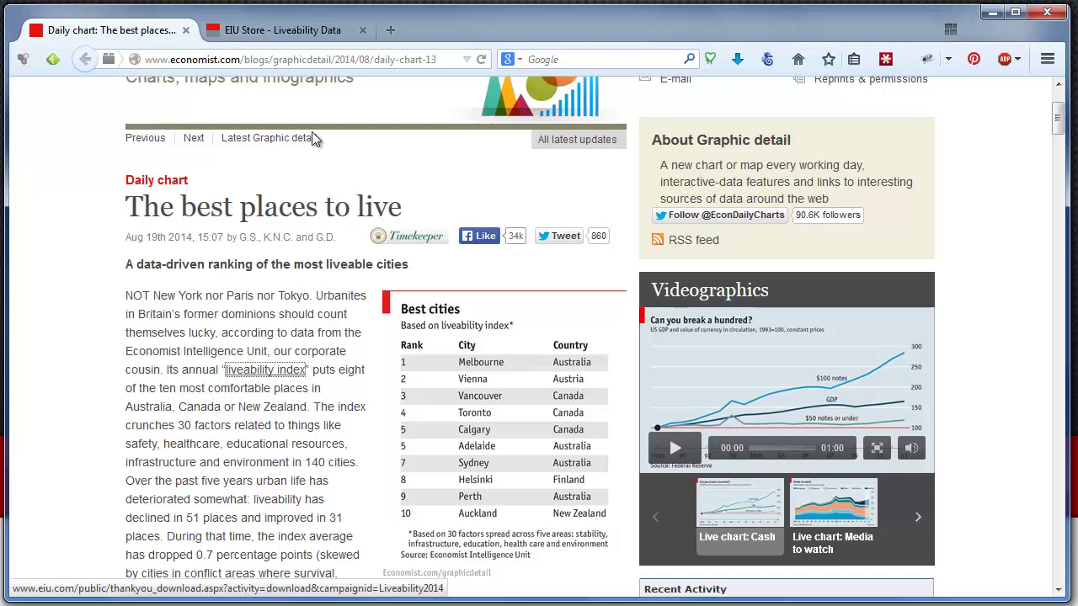
left_click(296, 31)
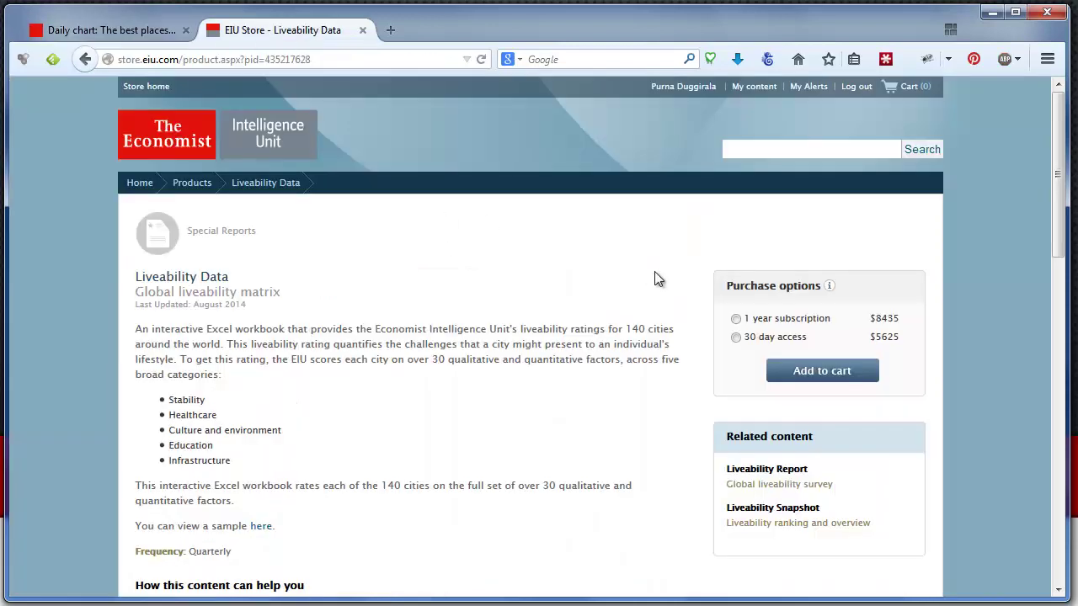
scroll(552, 371, "down", 4)
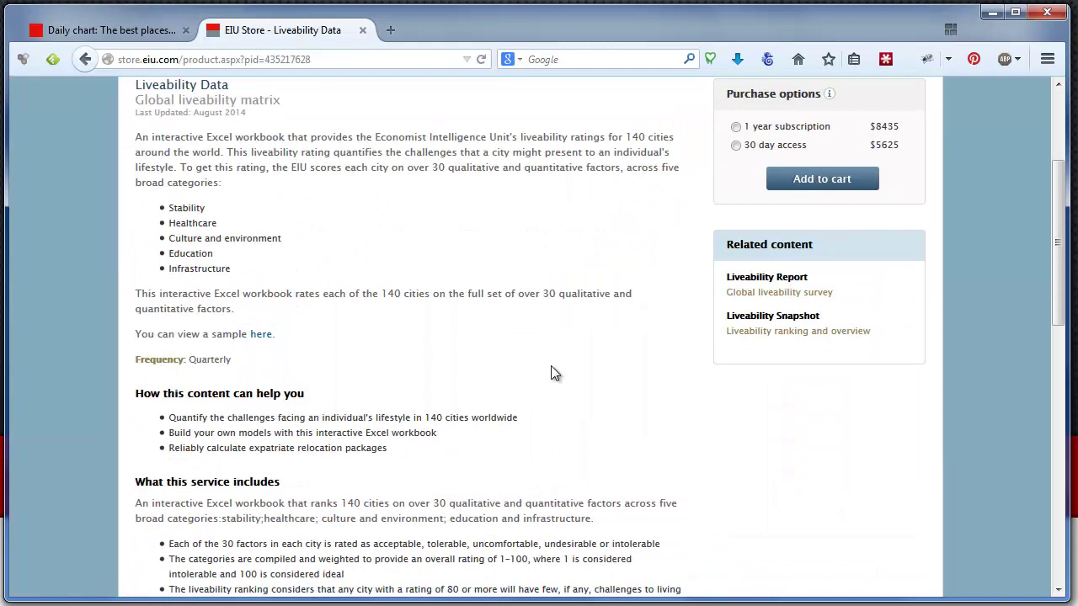
scroll(550, 365, "up", 2)
scroll(550, 365, "down", 8)
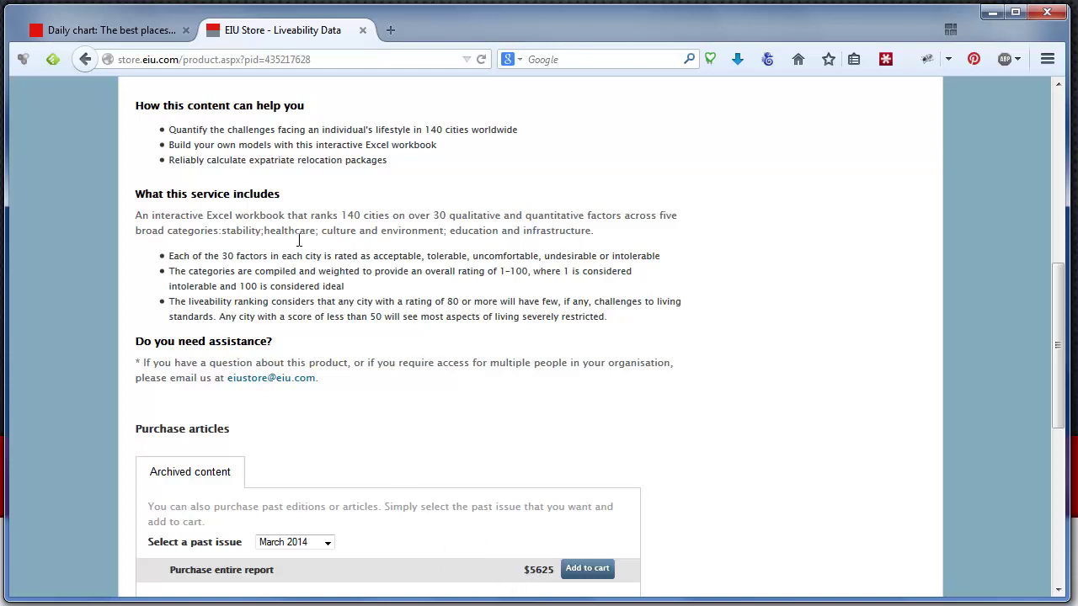
Return to the City "liveability" index chart in the Economist article.
left_click(84, 31)
scroll(396, 307, "down", 6)
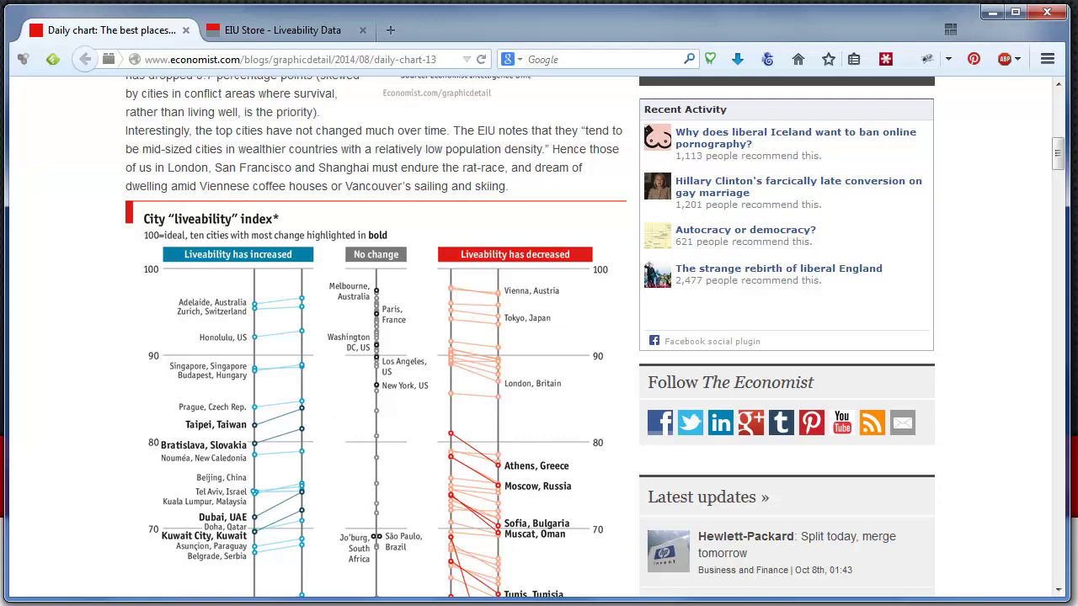
Switch to the top-100-cities-chart workbook in Excel and sort the Chart sheet's city table by Visits (2013).
left_click(109, 573)
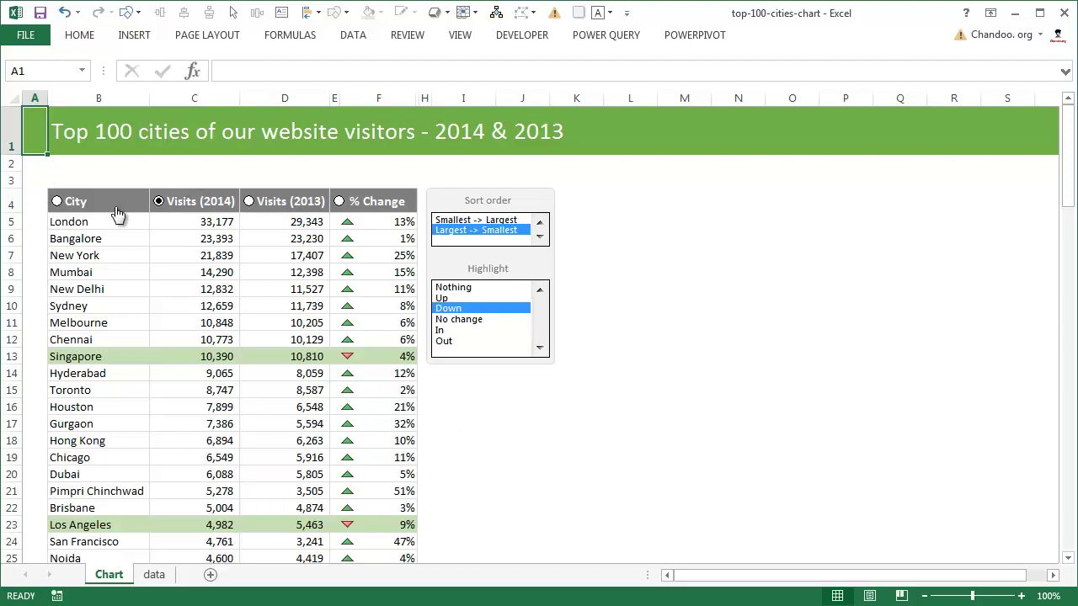
left_click(98, 225)
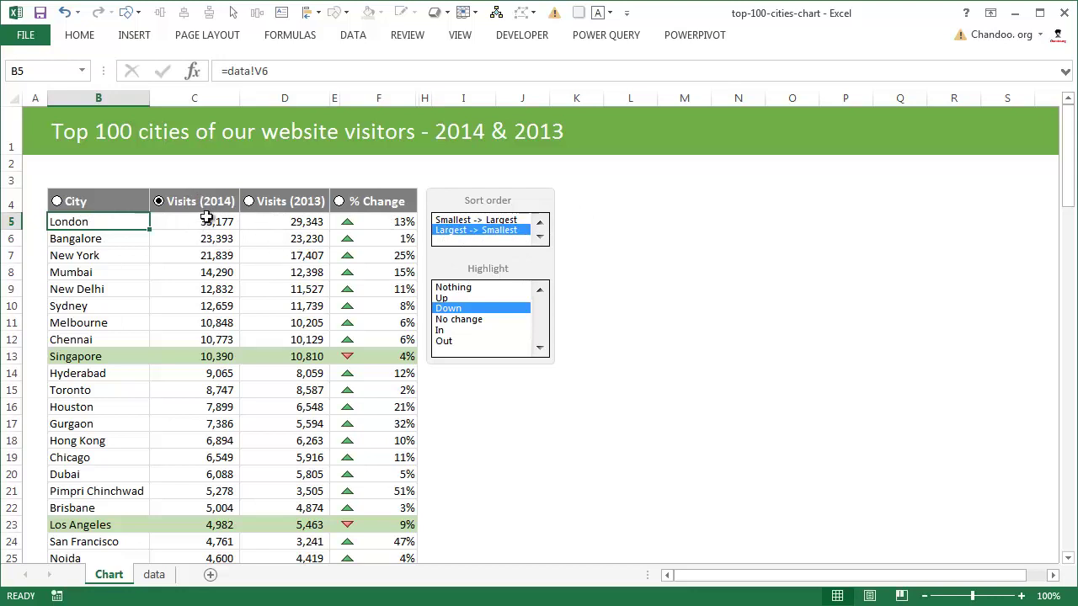
left_click(262, 203)
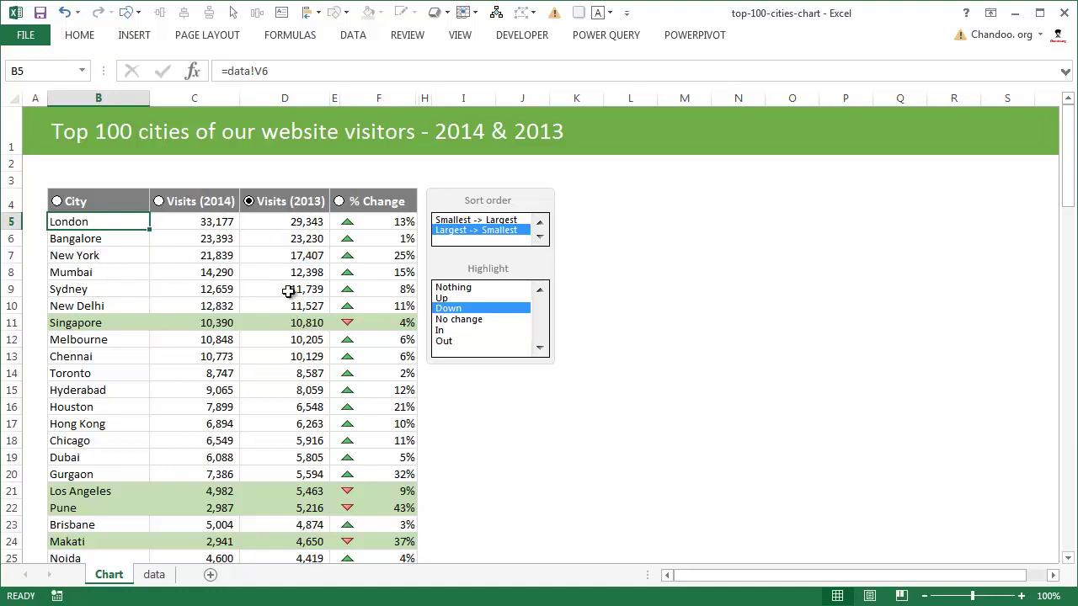
Look through the city names in the sorted table, from Mumbai down to Melbourne.
left_click(85, 278)
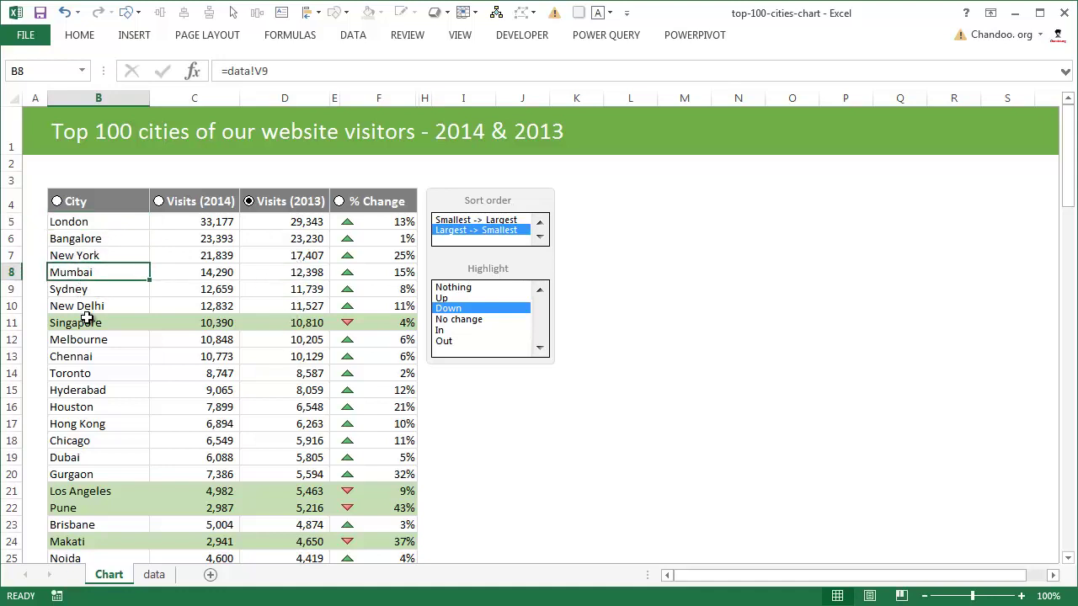
left_click(98, 292)
left_click(106, 343)
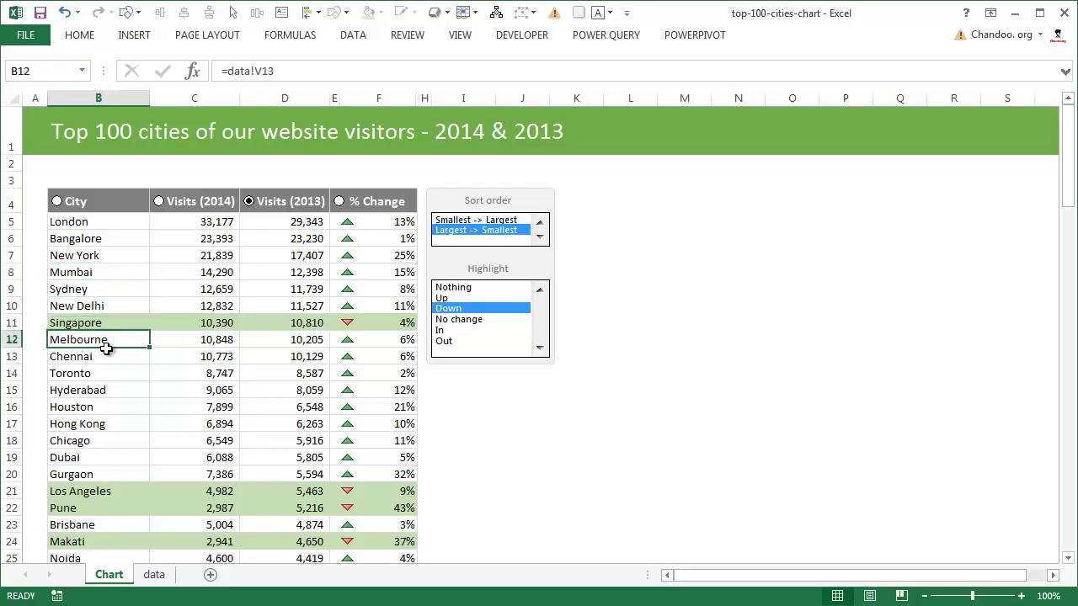
Sort the top 100 cities table alphabetically by City and check the first city in the list.
left_click(101, 408)
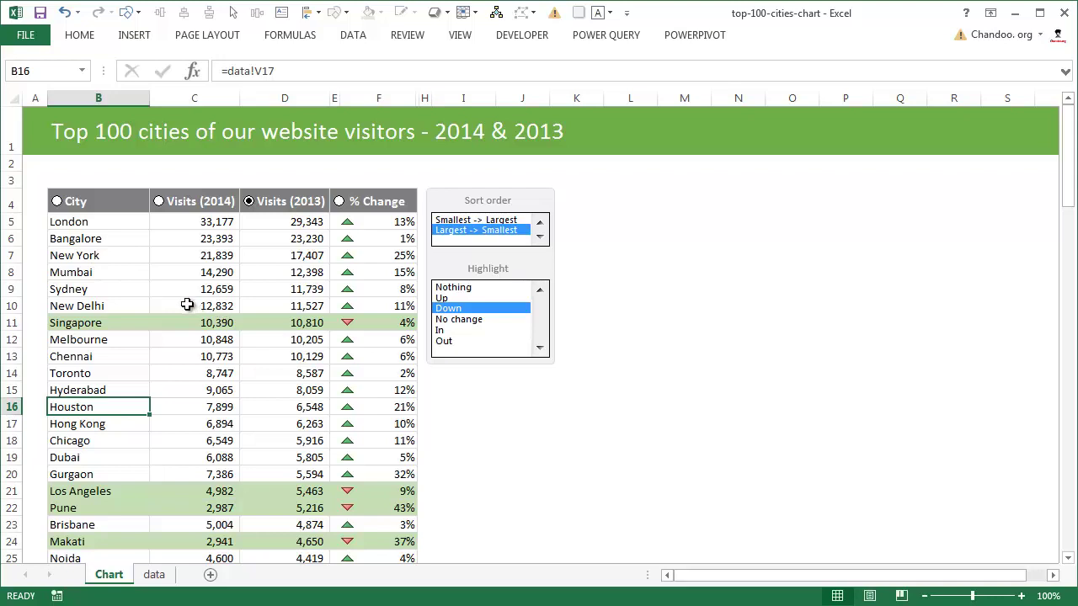
left_click(58, 202)
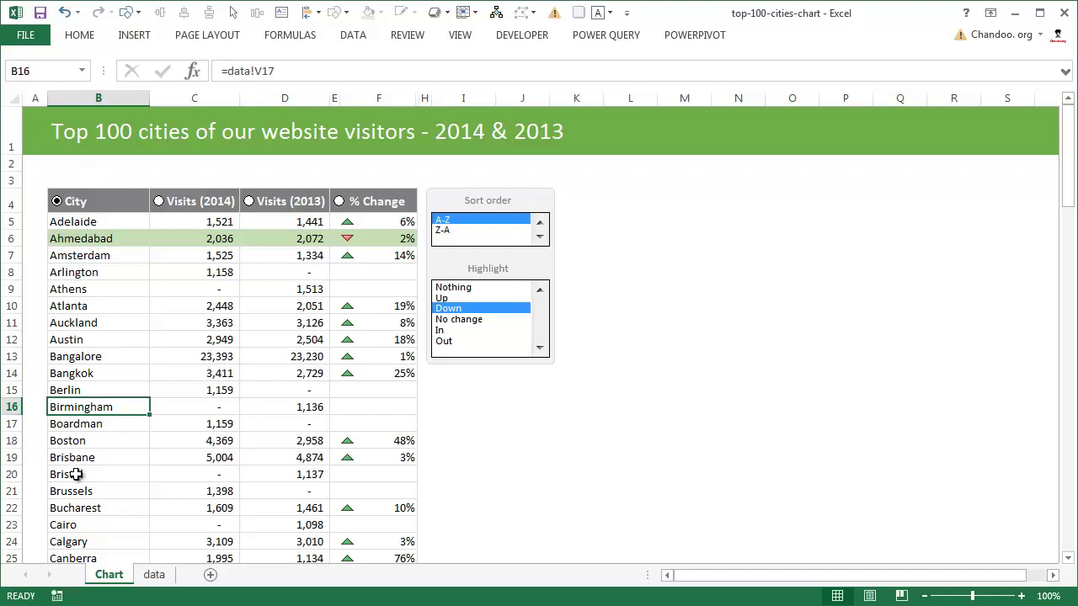
left_click(83, 221)
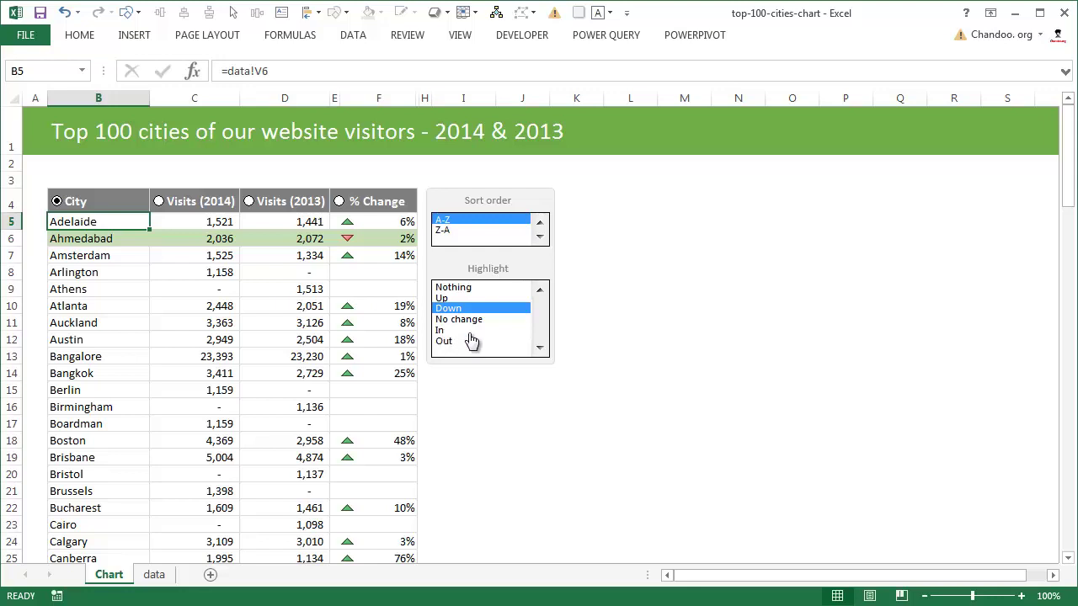
Highlight the Up, In and Out cities in turn, ending with the highlight set to Nothing.
left_click(475, 300)
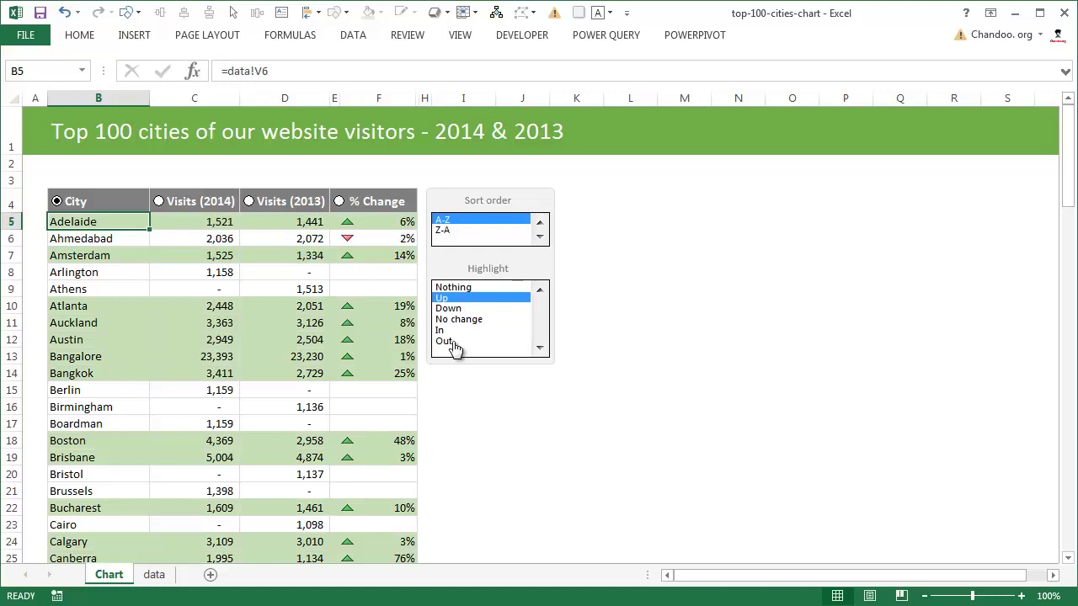
left_click(456, 330)
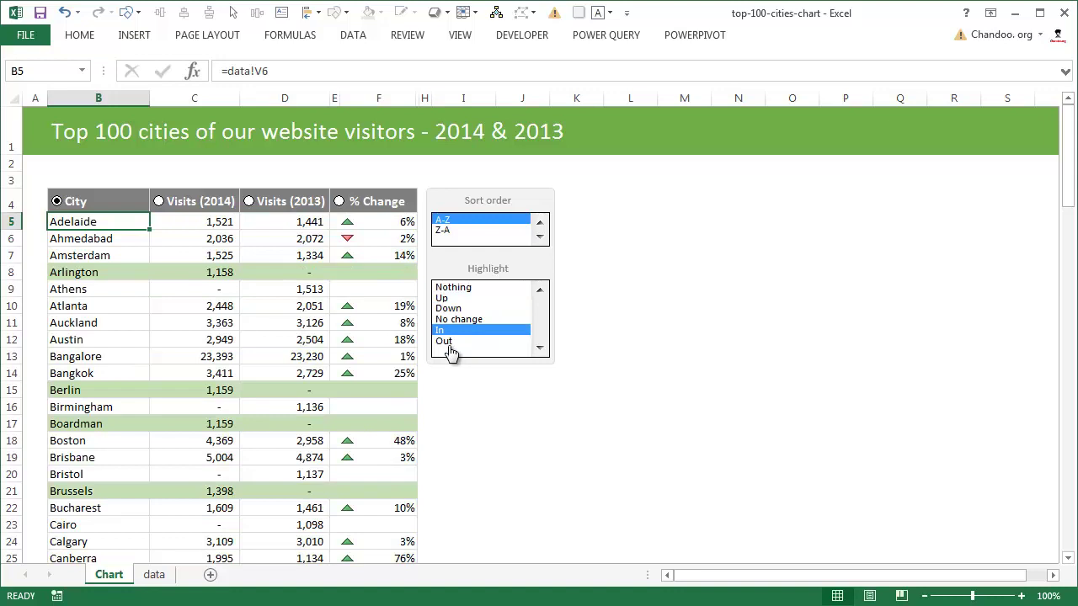
left_click(446, 341)
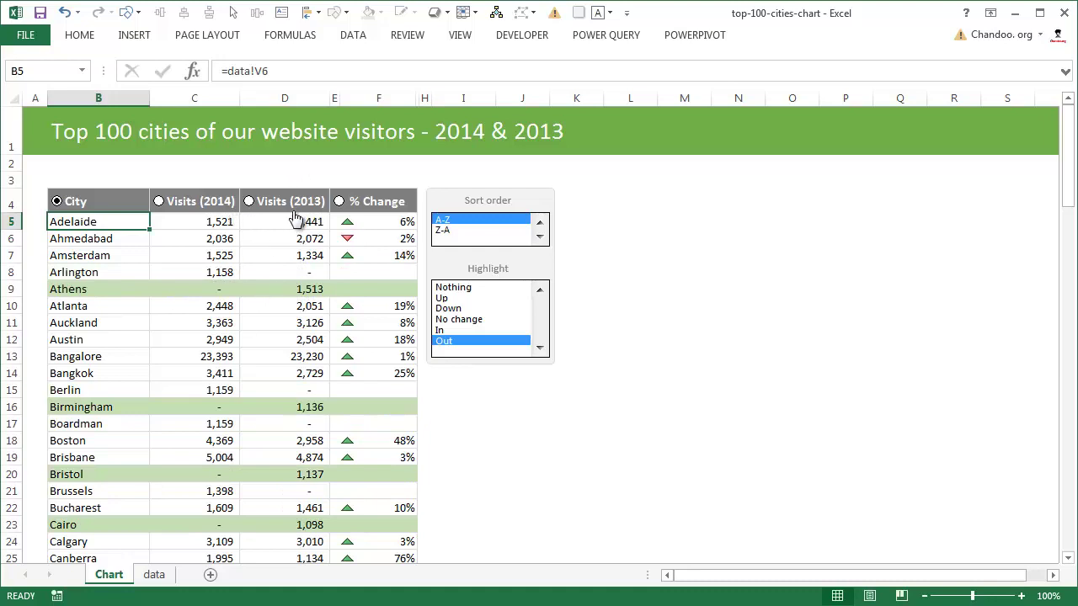
left_click(464, 290)
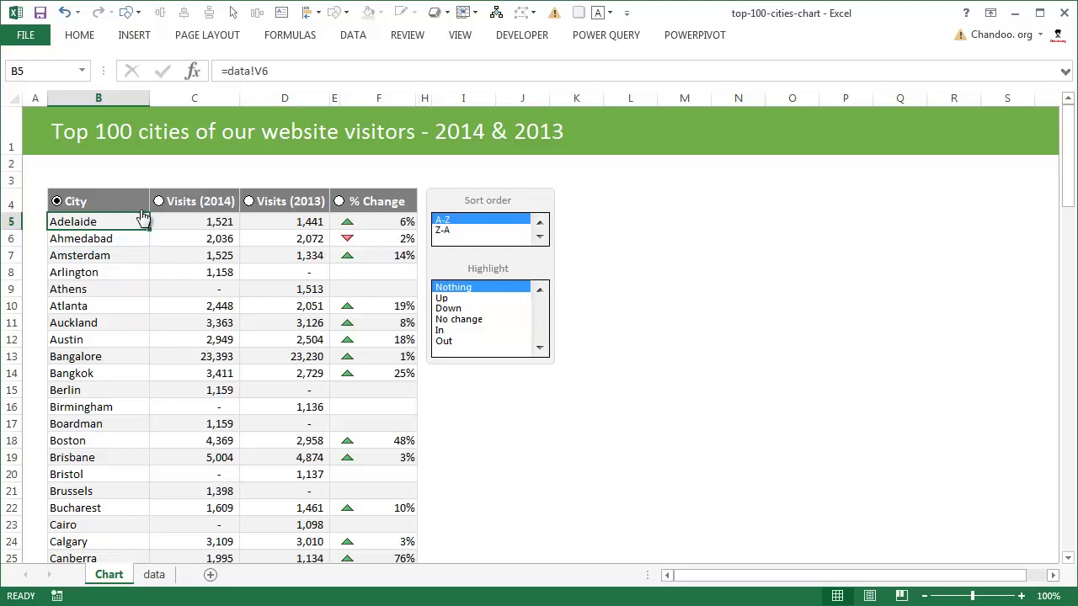
Sort the table by Visits (2014), Visits (2013) and finally % Change, with the sort order set to Largest -> Smallest.
left_click(191, 209)
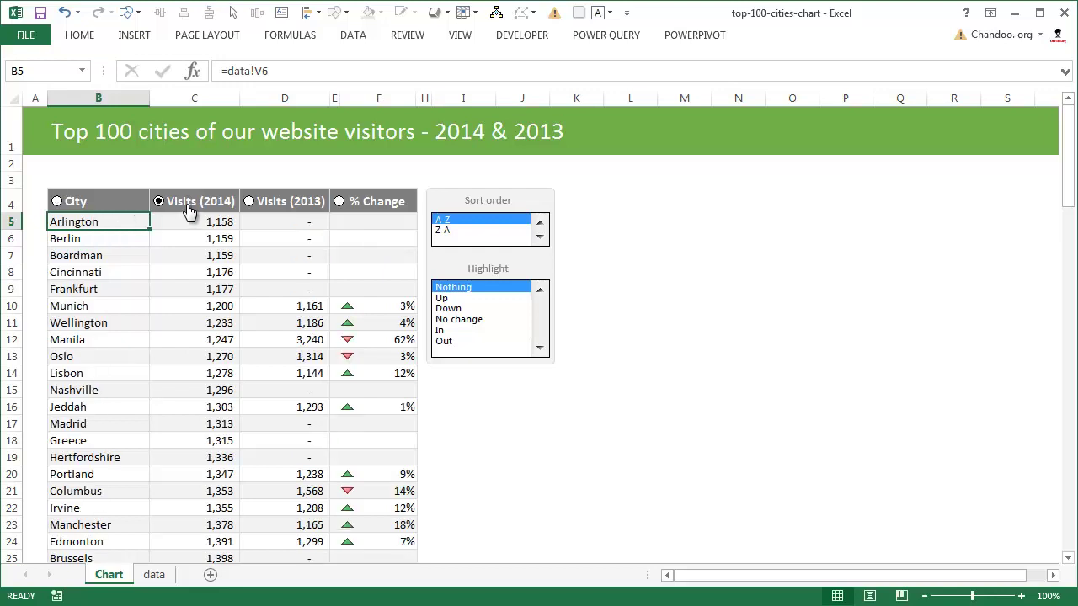
left_click(278, 206)
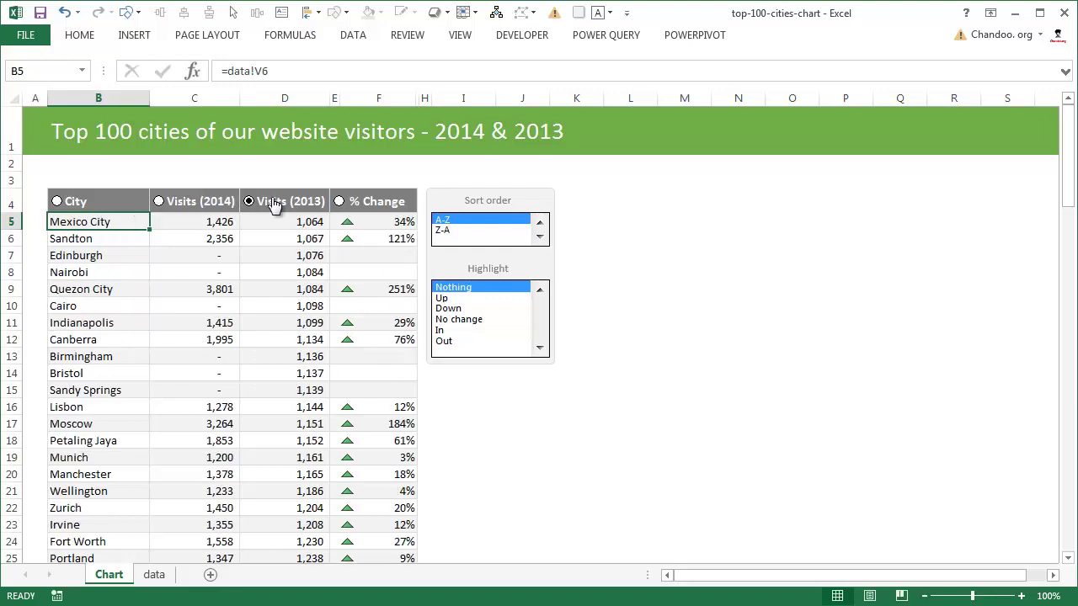
left_click(393, 211)
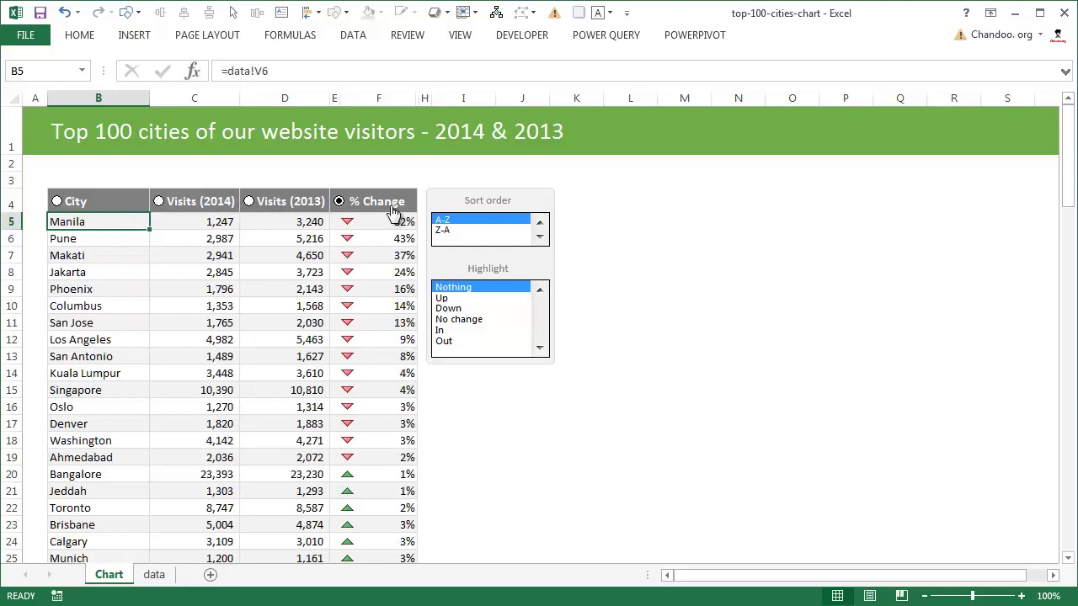
left_click(441, 230)
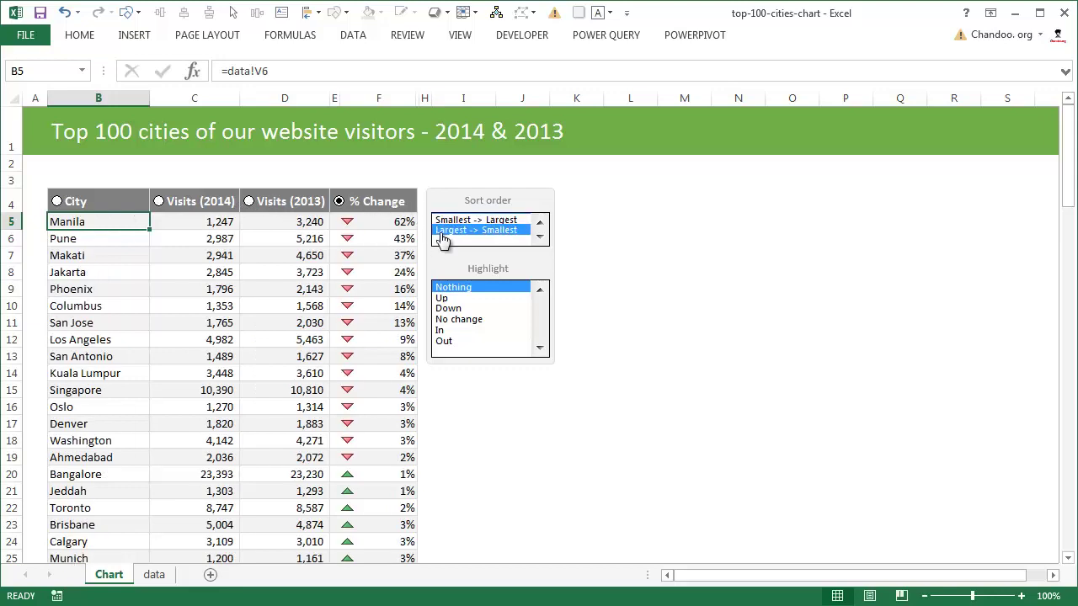
left_click(456, 221)
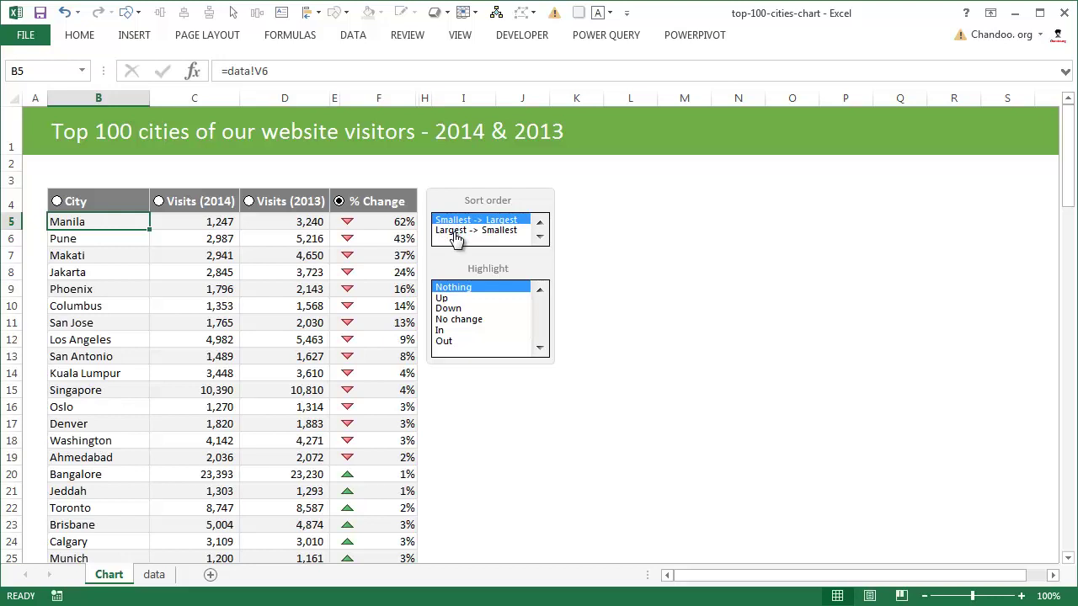
left_click(456, 231)
Examine the full city list sorted by % Change, down to the cities that have visits in only one year.
scroll(287, 368, "down", 4)
scroll(287, 368, "up", 4)
scroll(287, 368, "down", 5)
scroll(287, 368, "down", 8)
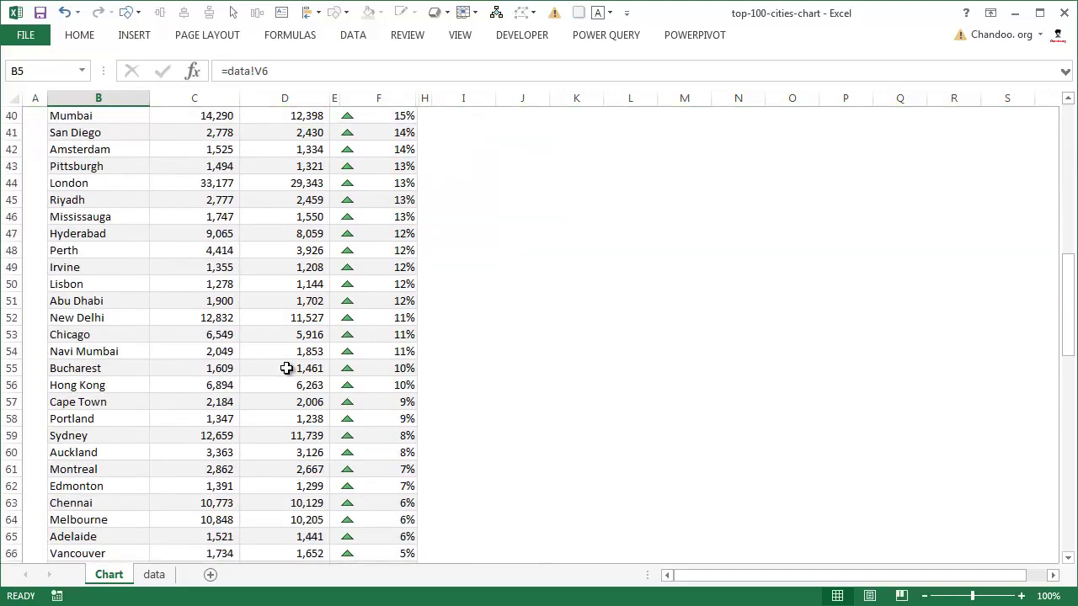
scroll(287, 368, "down", 20)
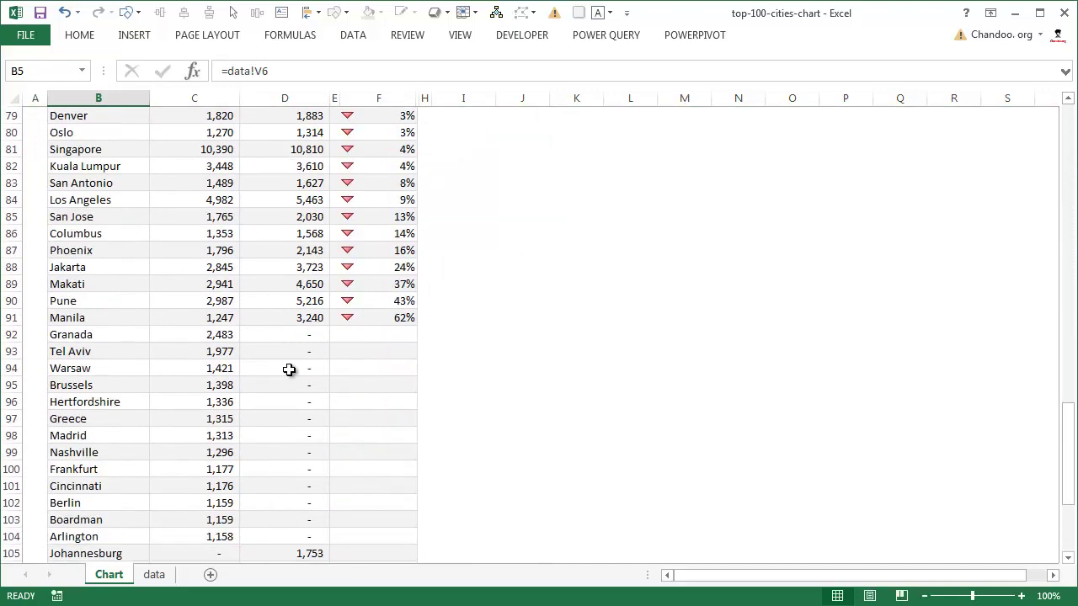
scroll(290, 371, "up", 20)
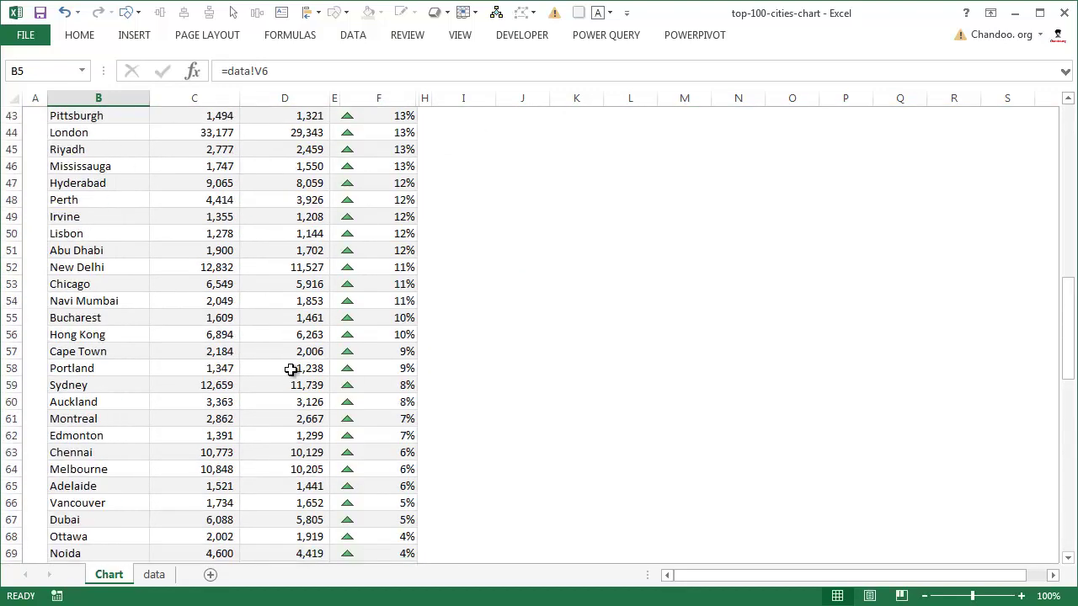
scroll(289, 370, "up", 6)
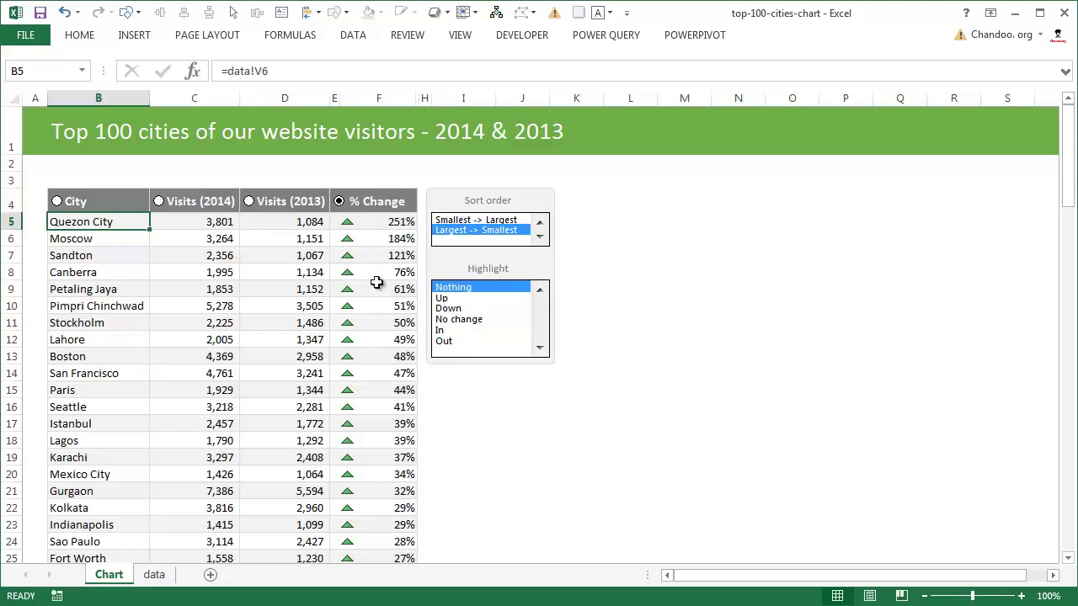
Review the highest % Change values in F5:F18, then clear the selection by moving to cell B2.
left_click_drag(387, 221, 402, 446)
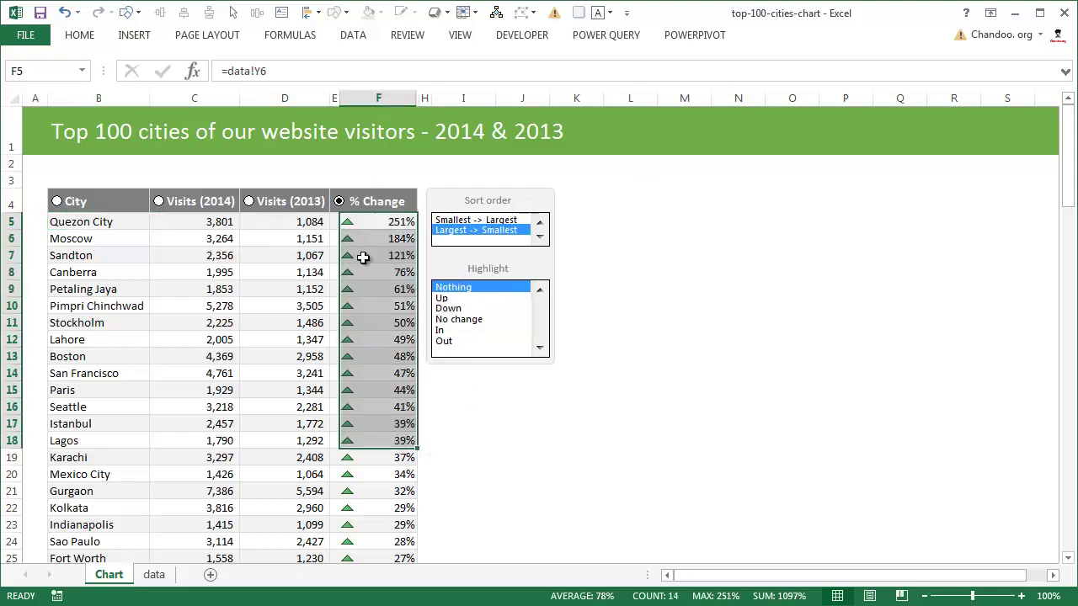
scroll(367, 383, "down", 4)
scroll(363, 379, "up", 4)
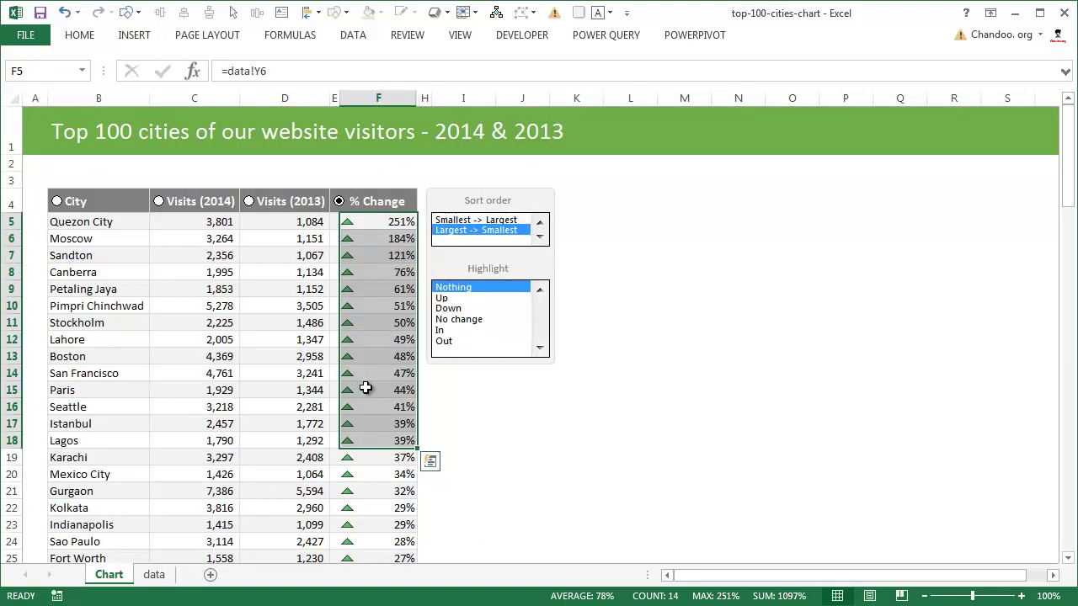
left_click(478, 402)
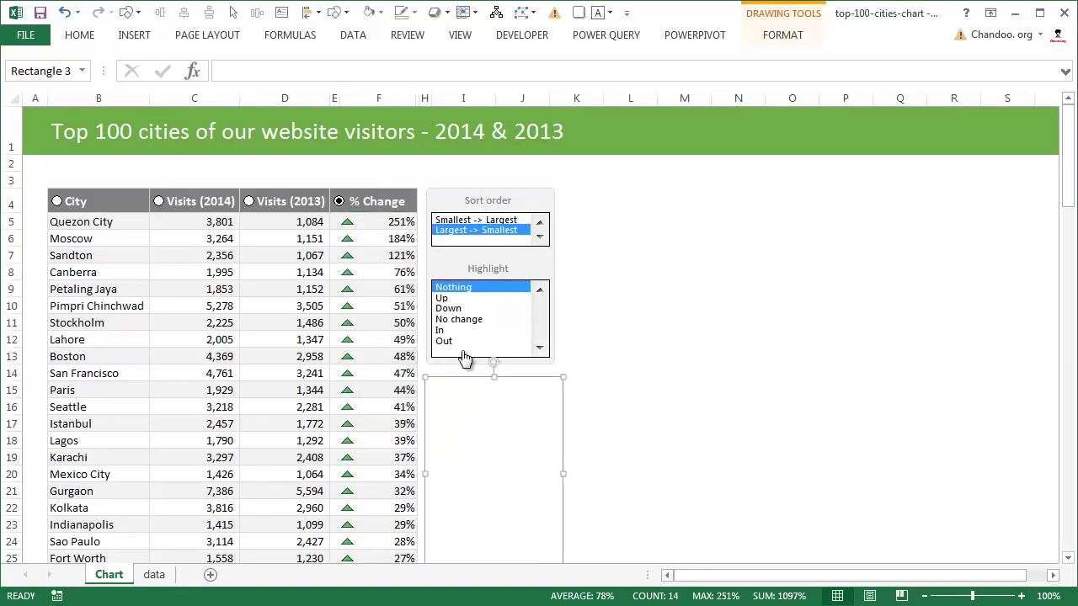
left_click(76, 167)
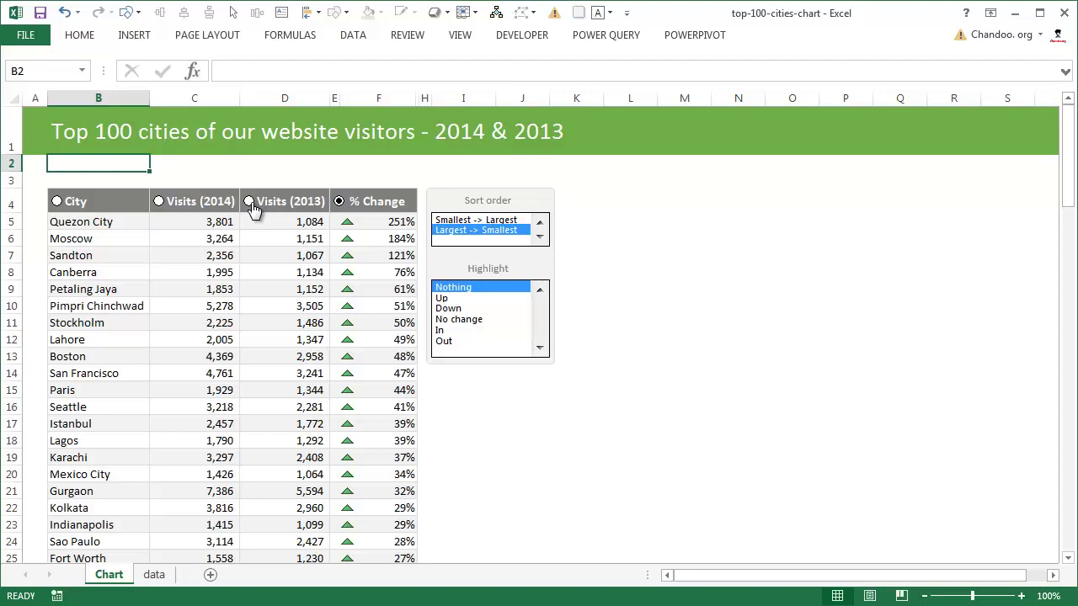
Switch to the data sheet and review the City and Visits columns of the SEP 2014 Data table.
left_click(168, 579)
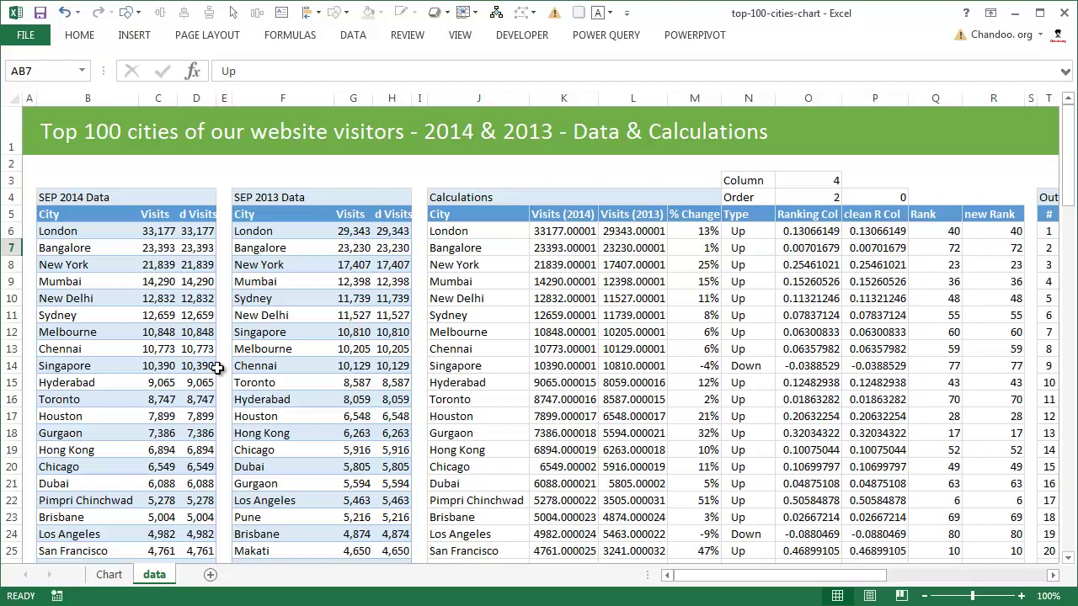
left_click_drag(51, 221, 156, 552)
scroll(134, 477, "down", 4)
scroll(135, 478, "down", 20)
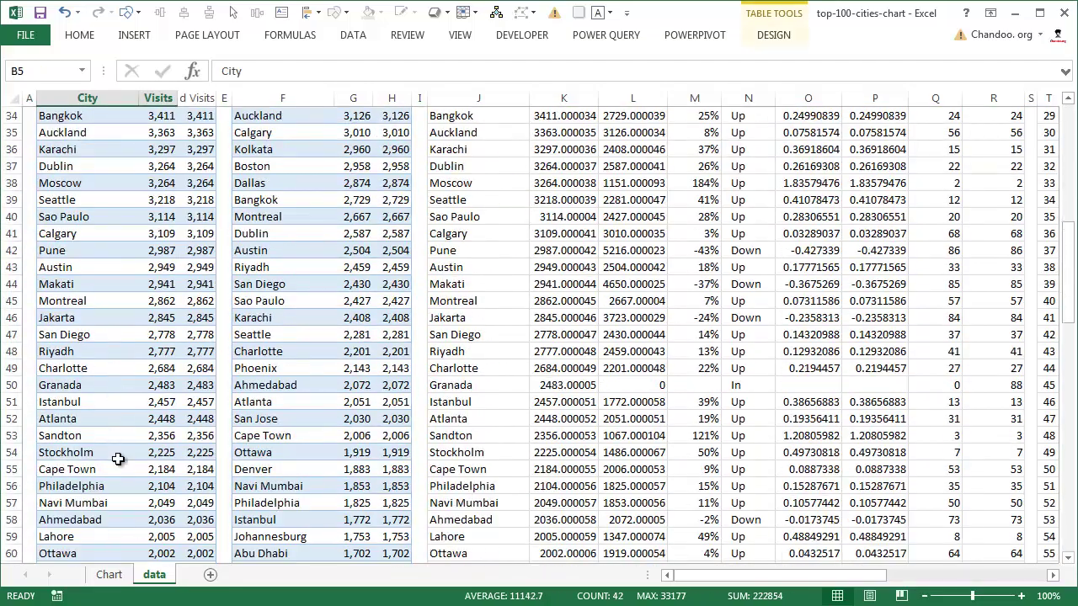
scroll(134, 448, "up", 20)
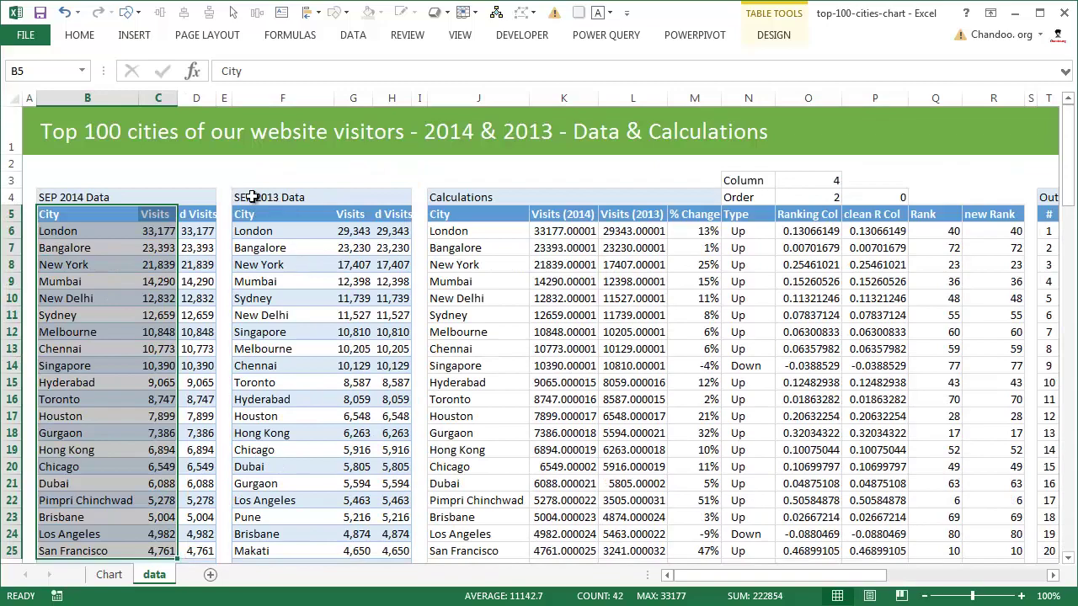
Review the City and Visits columns of the SEP 2013 Data table and compare them with the SEP 2014 Data table.
left_click_drag(248, 213, 355, 364)
scroll(355, 363, "down", 17)
scroll(352, 362, "up", 15)
scroll(352, 362, "up", 1)
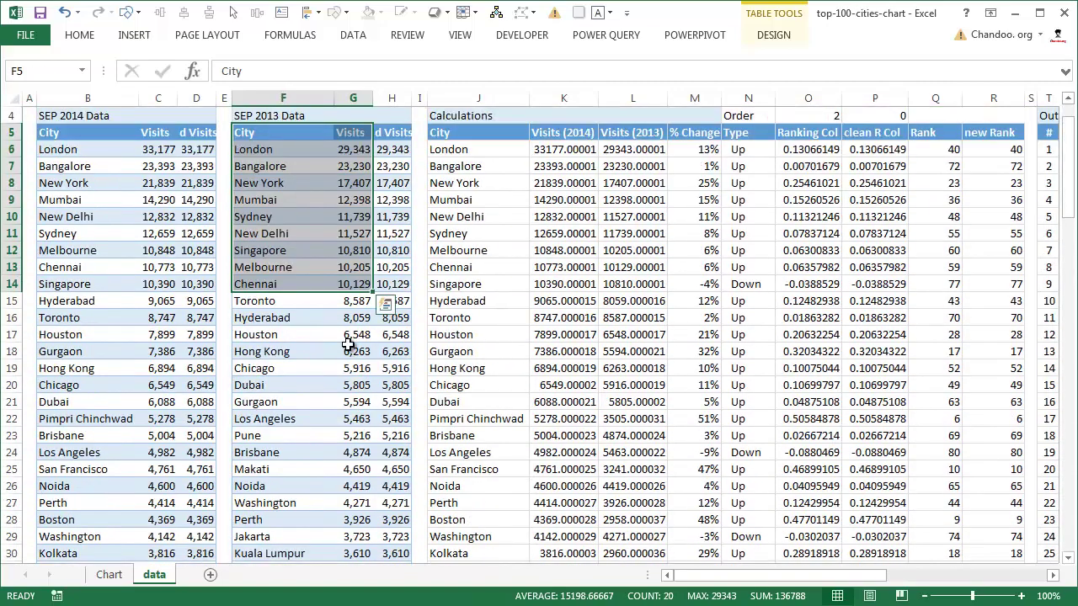
left_click_drag(76, 133, 157, 423)
left_click(145, 414)
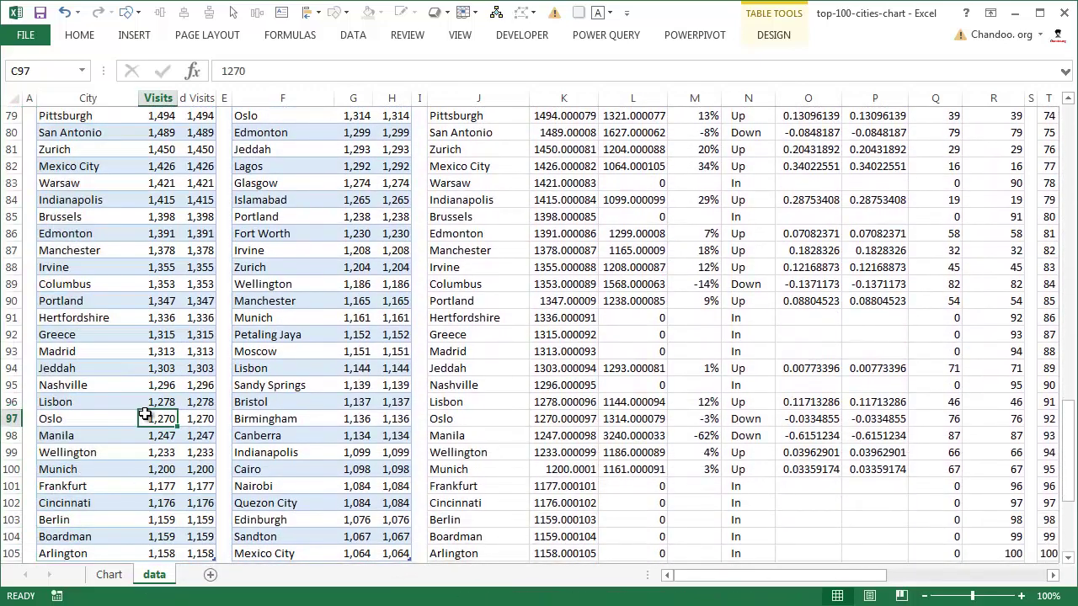
key("ctrl+Up")
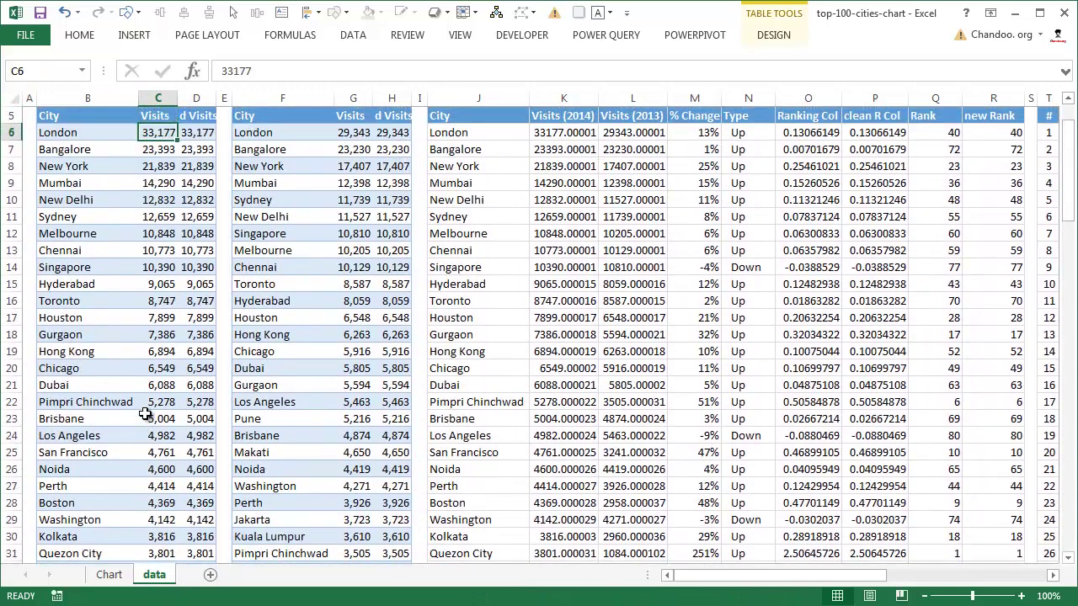
Widen the d Visits column of the SEP 2014 Data table and inspect the formula in its London row.
key("Right")
key("Up")
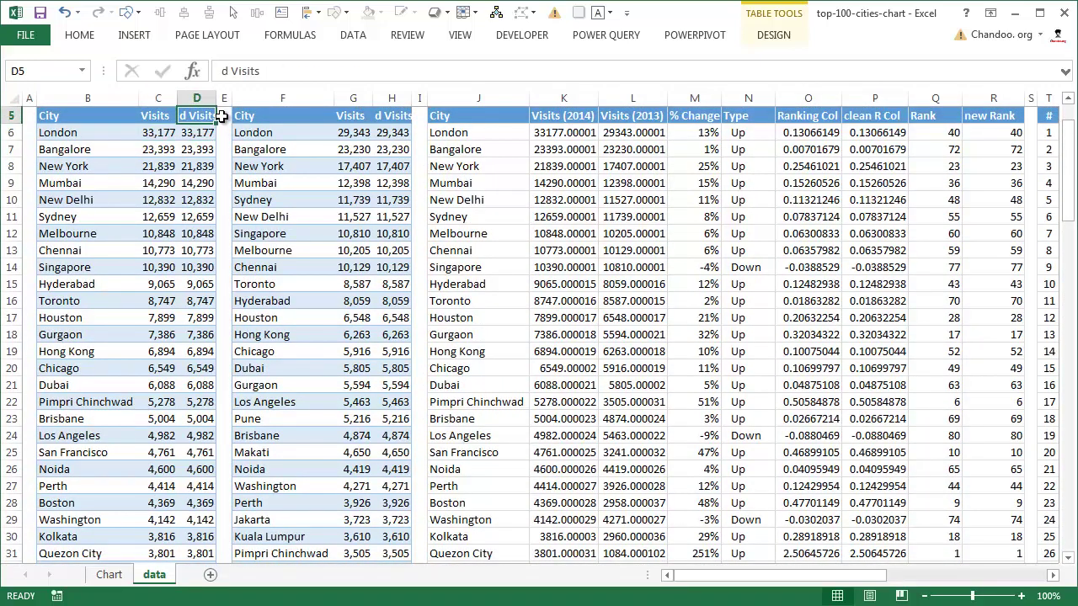
left_click_drag(217, 99, 240, 103)
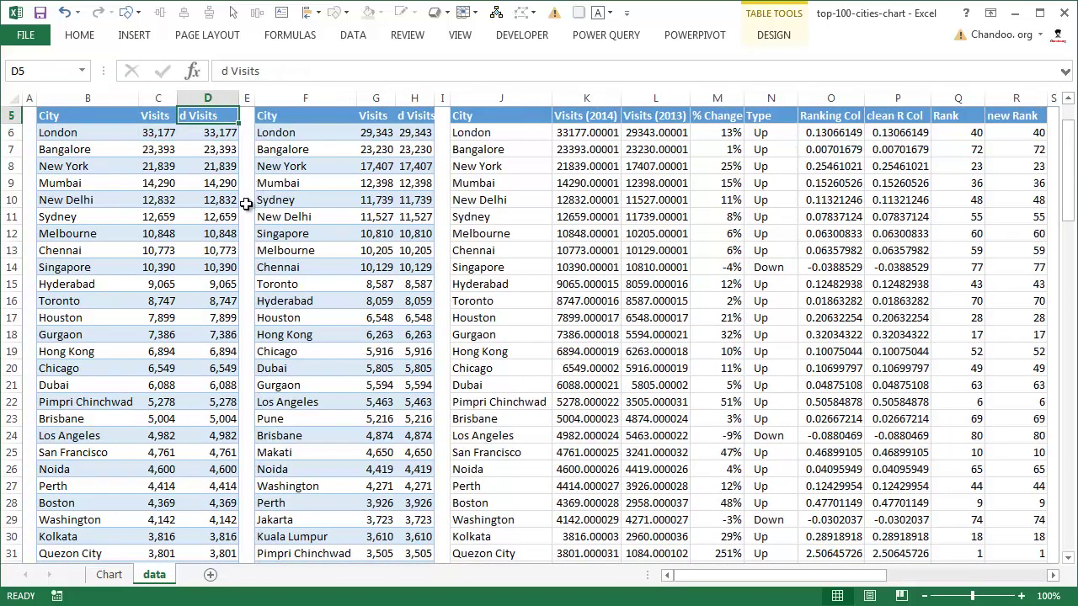
double_click(210, 135)
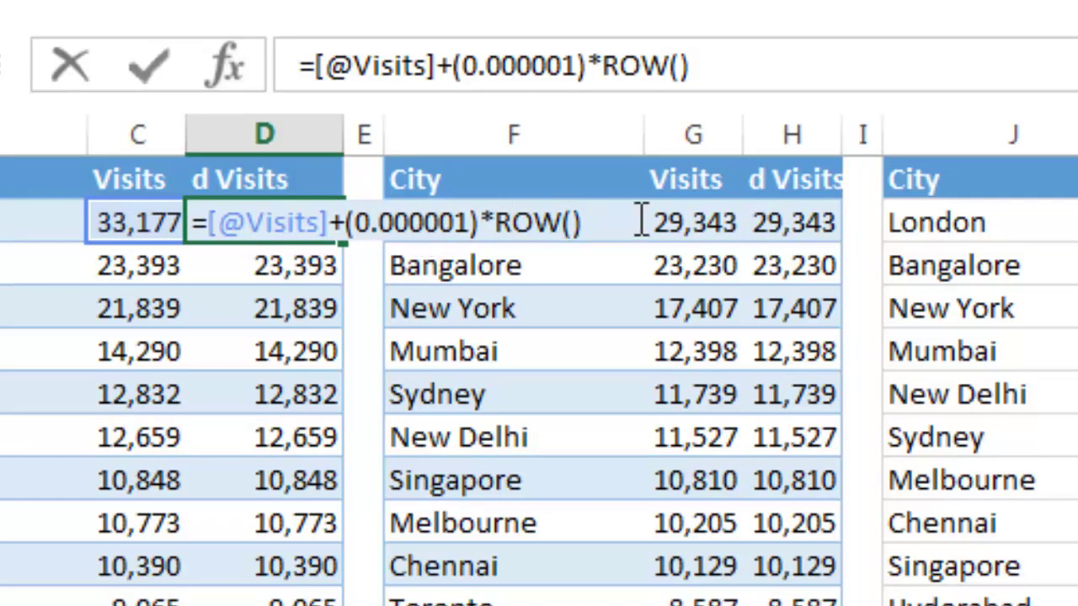
key("Escape")
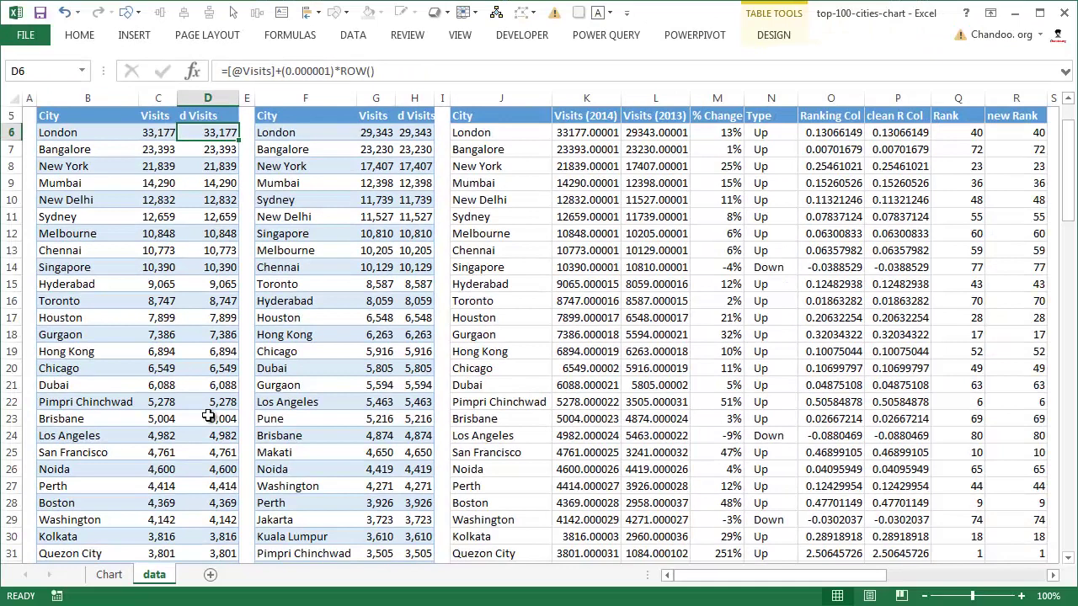
Find Berlin and Boardman near the end of the SEP 2014 Data table and select their Visits values to compare them.
scroll(217, 493, "down", 2)
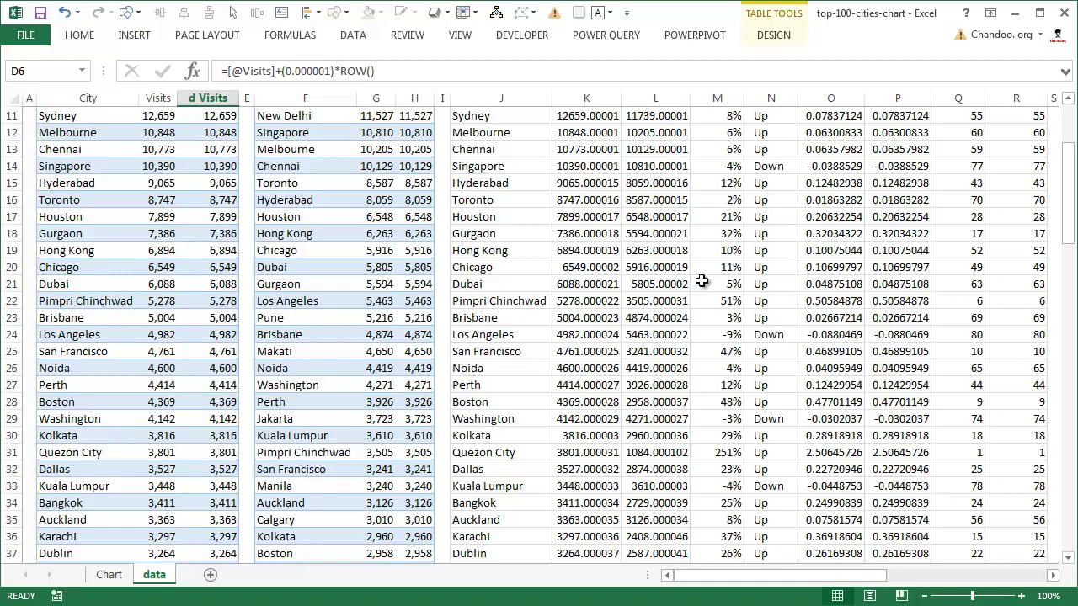
scroll(135, 299, "down", 13)
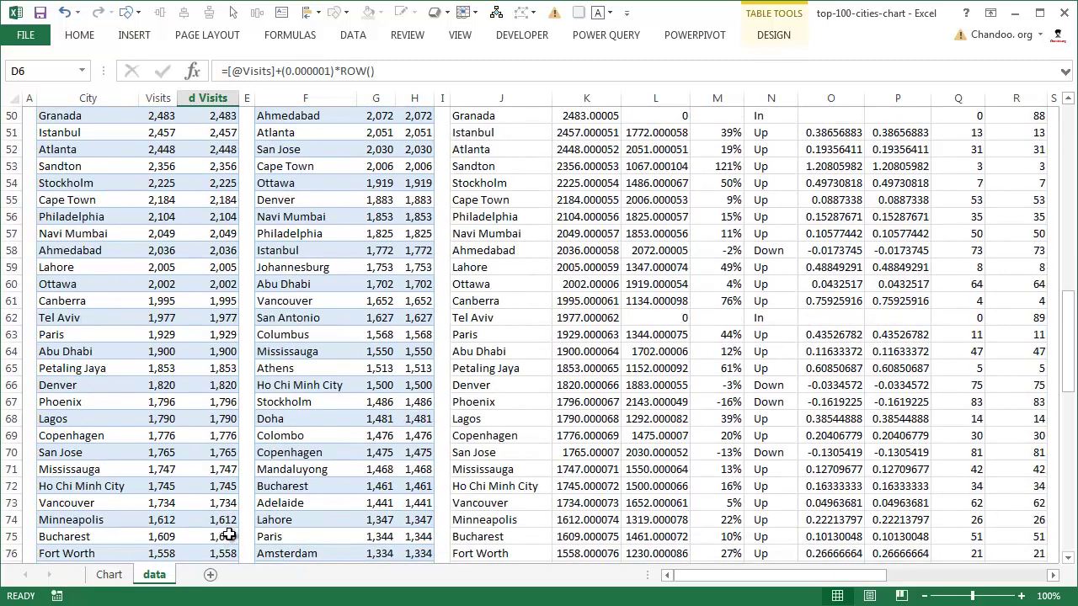
scroll(222, 514, "down", 5)
scroll(222, 514, "down", 8)
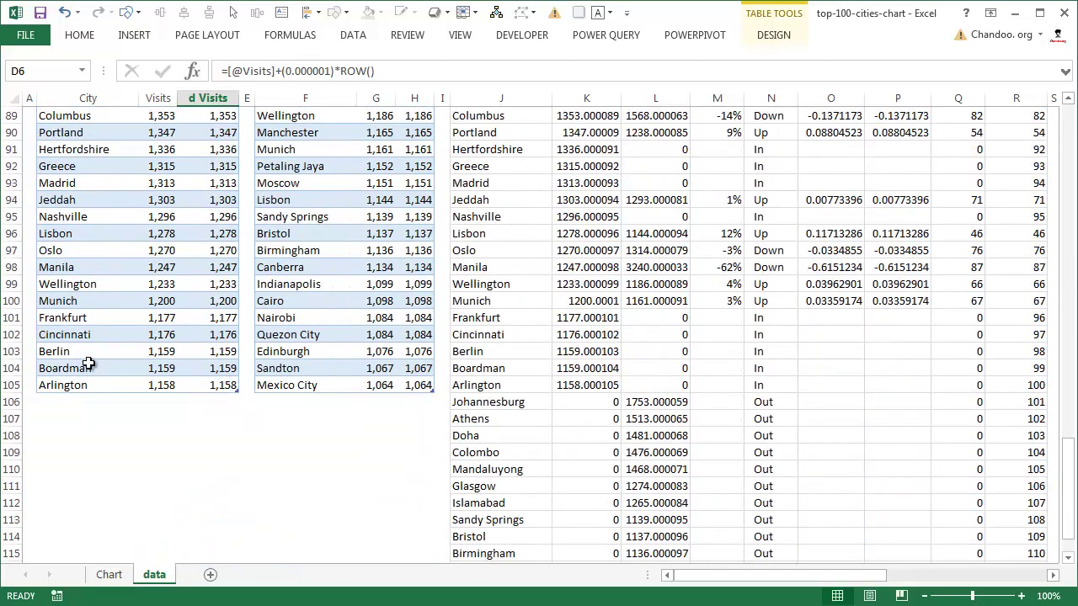
left_click(59, 355)
left_click_drag(59, 364, 60, 368)
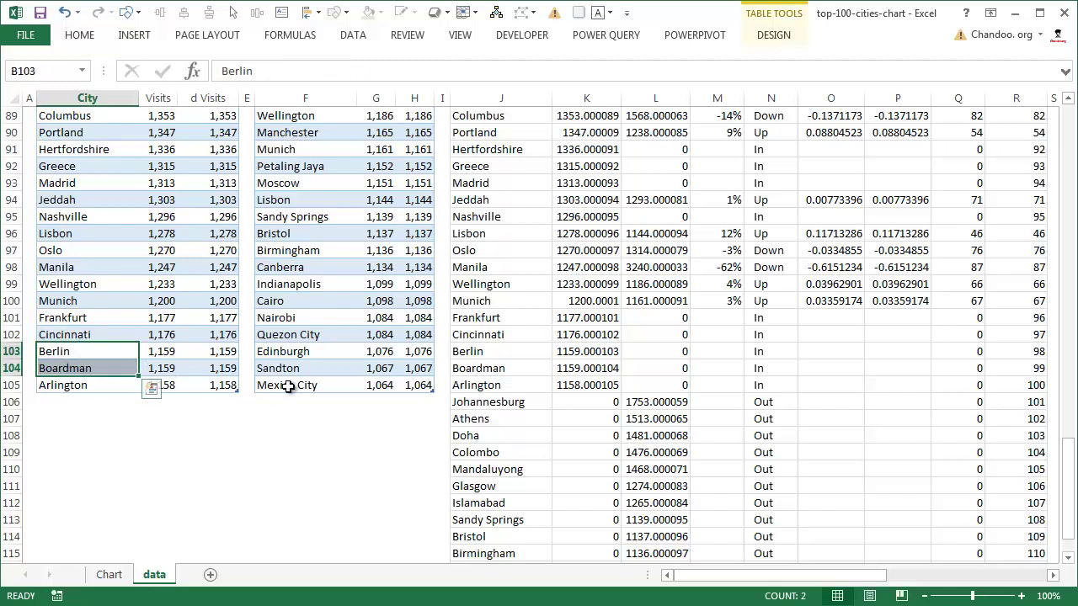
left_click_drag(149, 351, 151, 367)
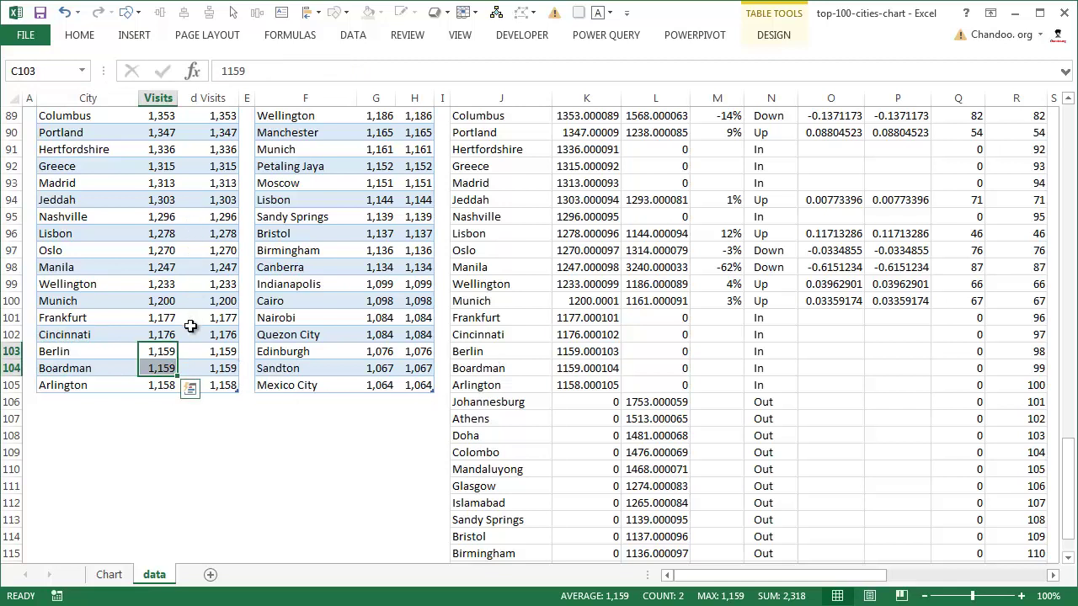
Compare the Visits values of Berlin and Boardman in the SEP 2014 Data table and inspect the d Visits formula in Berlin's row.
left_click(164, 358)
left_click(173, 368)
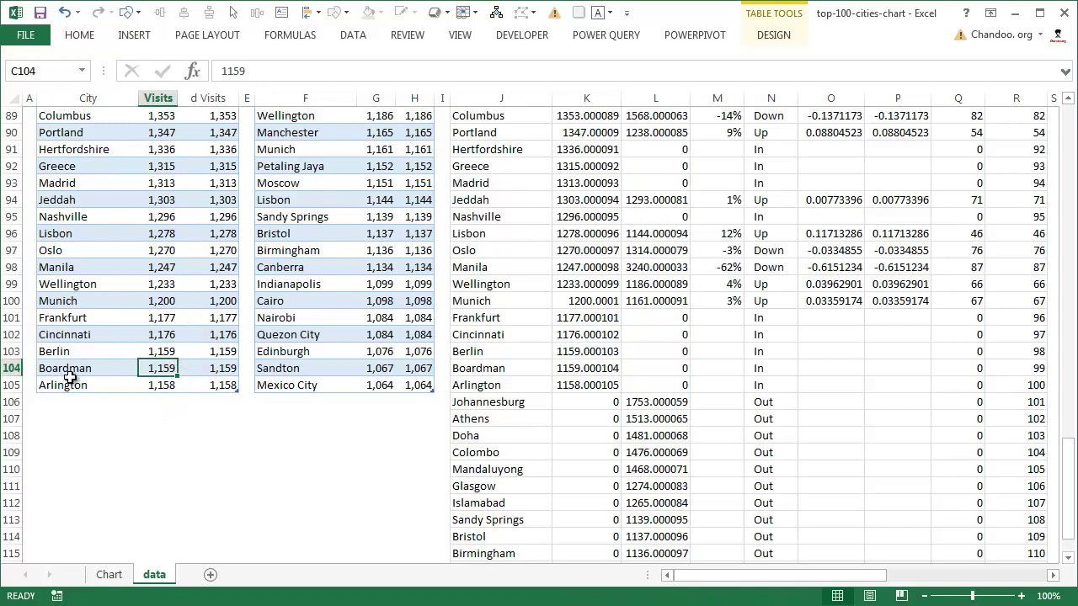
left_click(56, 351)
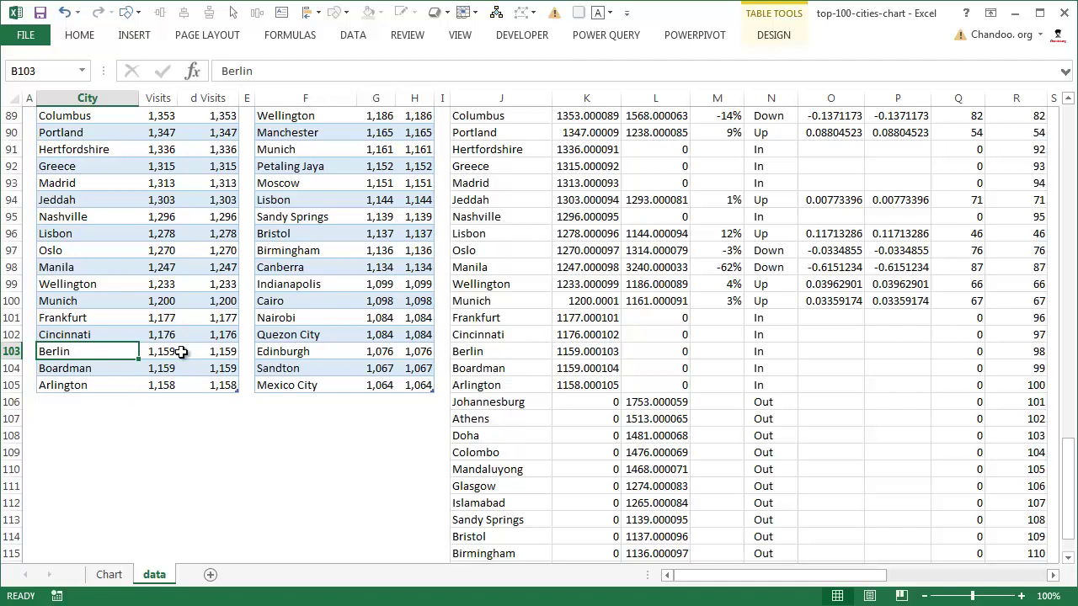
left_click_drag(180, 351, 155, 368)
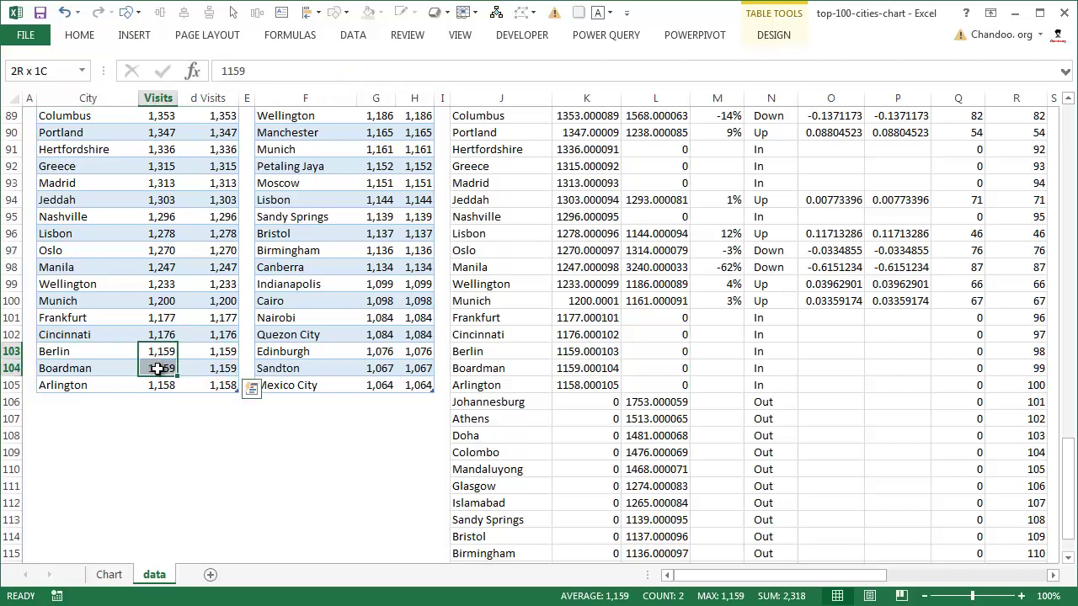
left_click(202, 351)
key("F2")
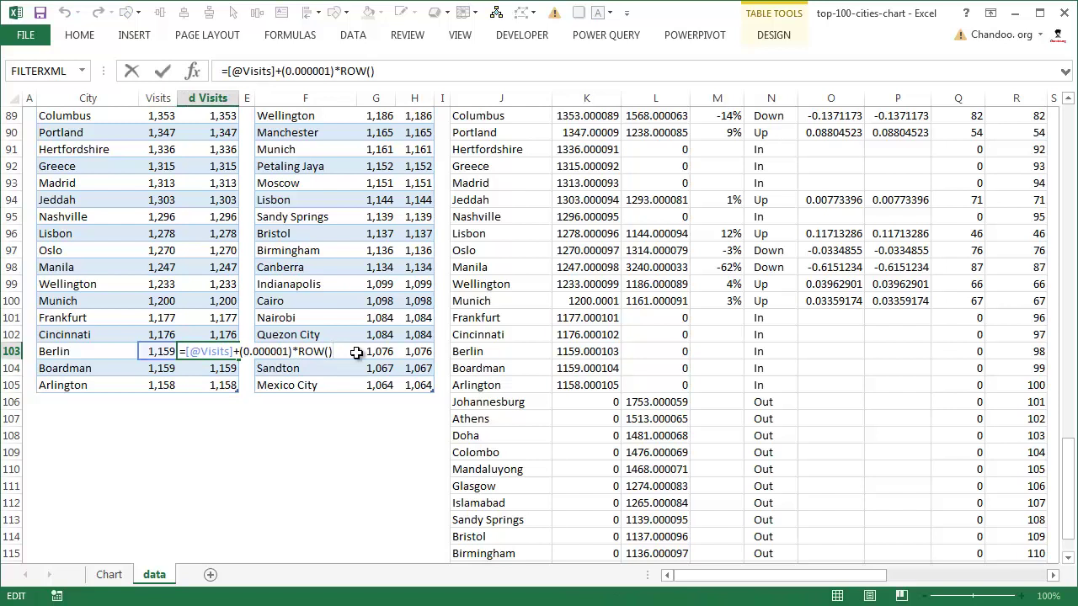
key("Escape")
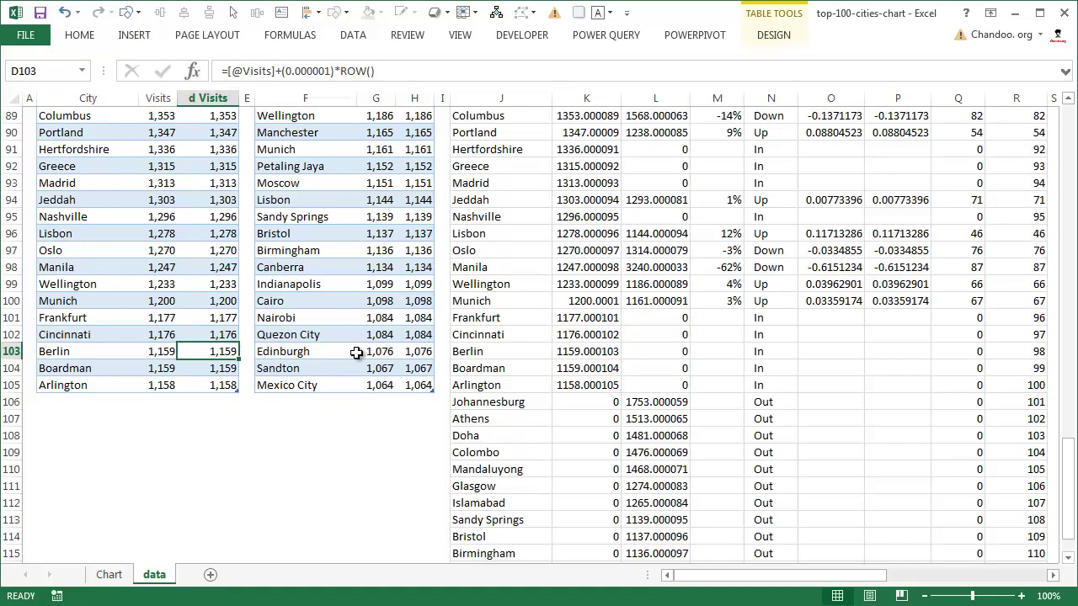
Select the d Visits values of the SEP 2014 Data table, then point out the d Visits column of the SEP 2013 Data table.
scroll(375, 303, "up", 20)
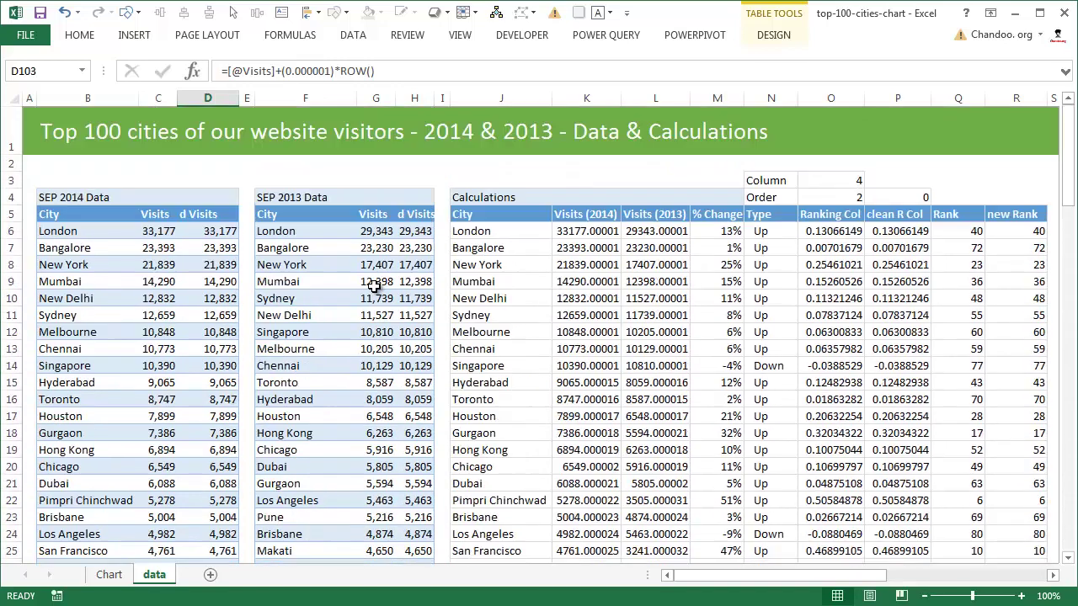
left_click(215, 206)
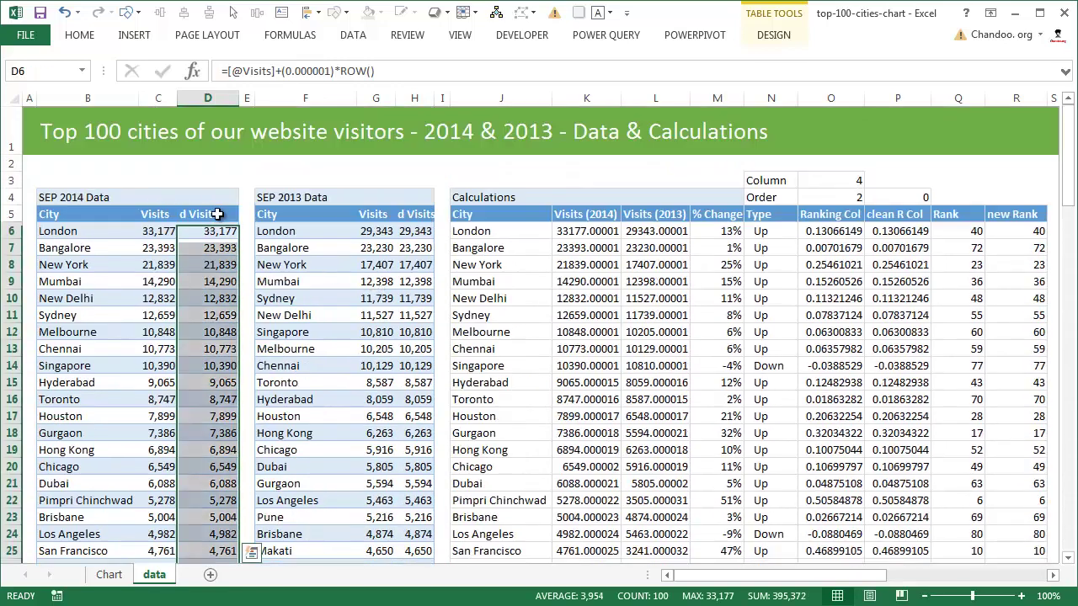
left_click(409, 215)
Check the table names assigned to the SEP 2014 Data and SEP 2013 Data tables.
left_click(168, 281)
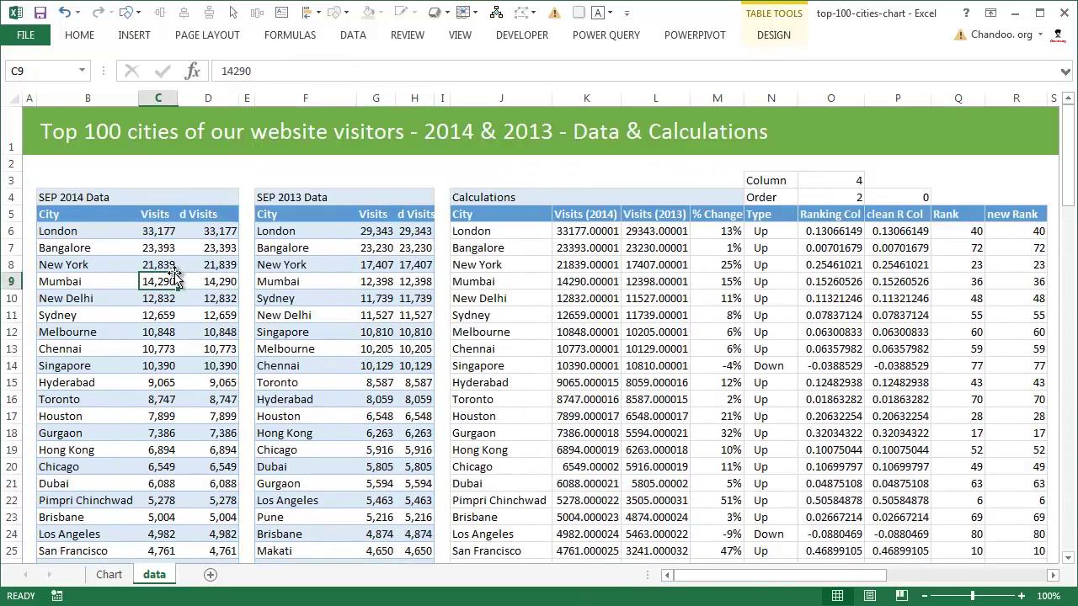
left_click(773, 37)
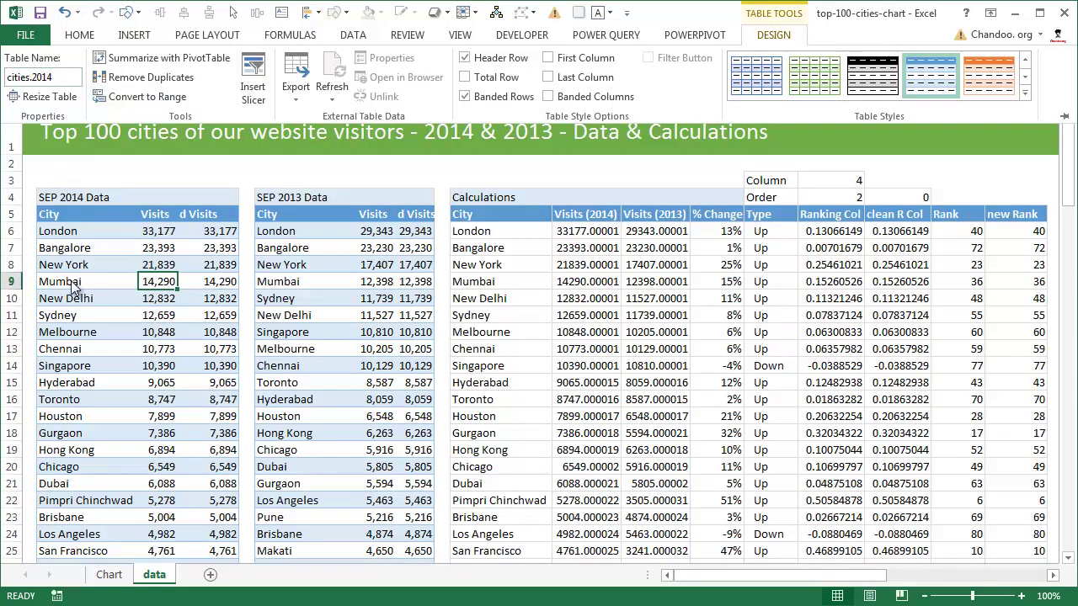
left_click(313, 238)
left_click(283, 264)
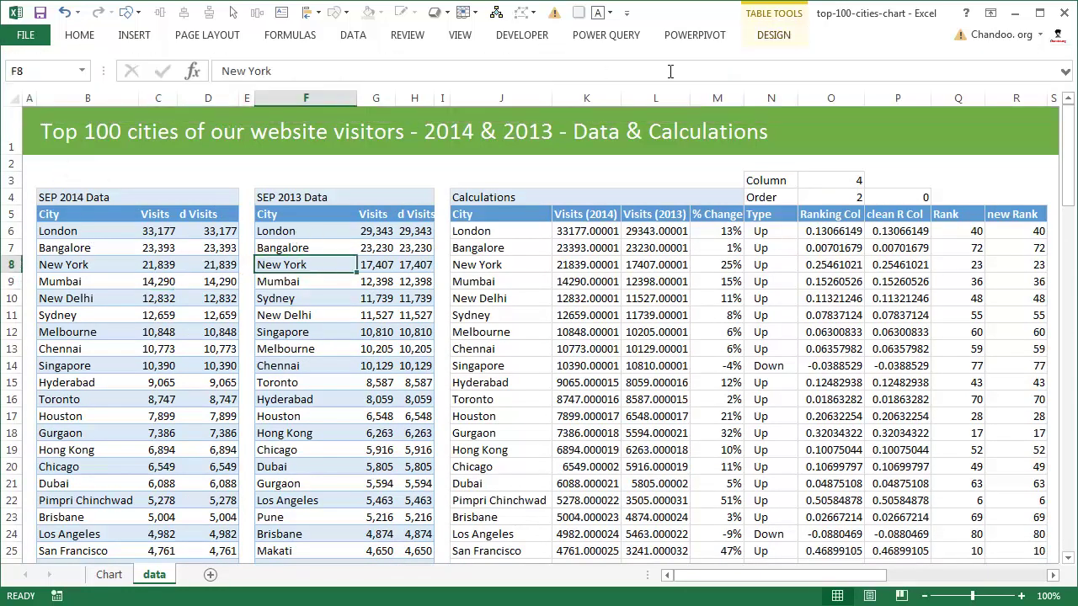
left_click(773, 34)
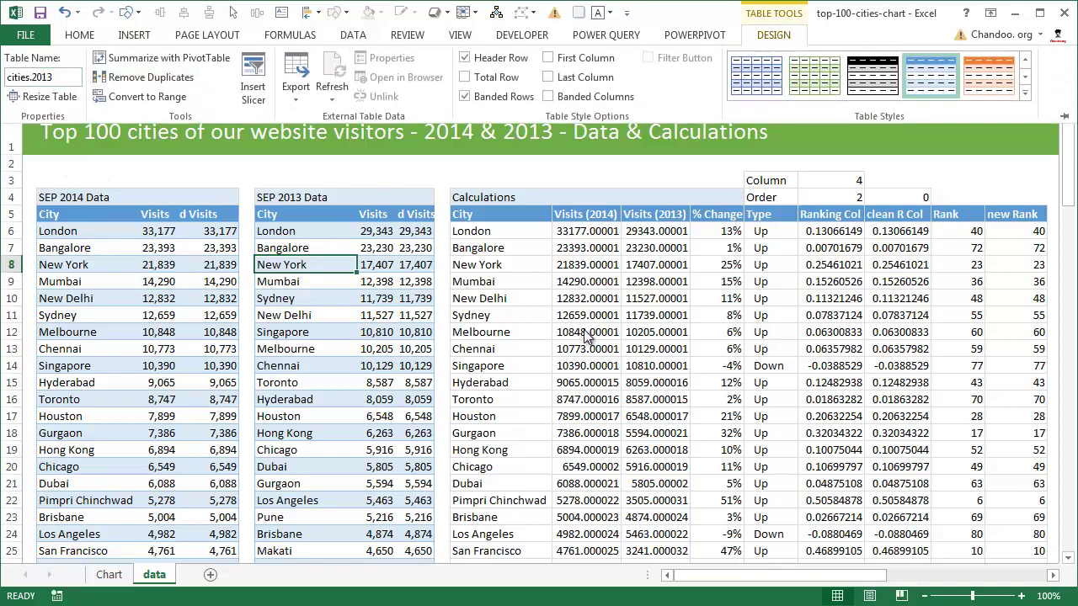
left_click(71, 240)
left_click(71, 234)
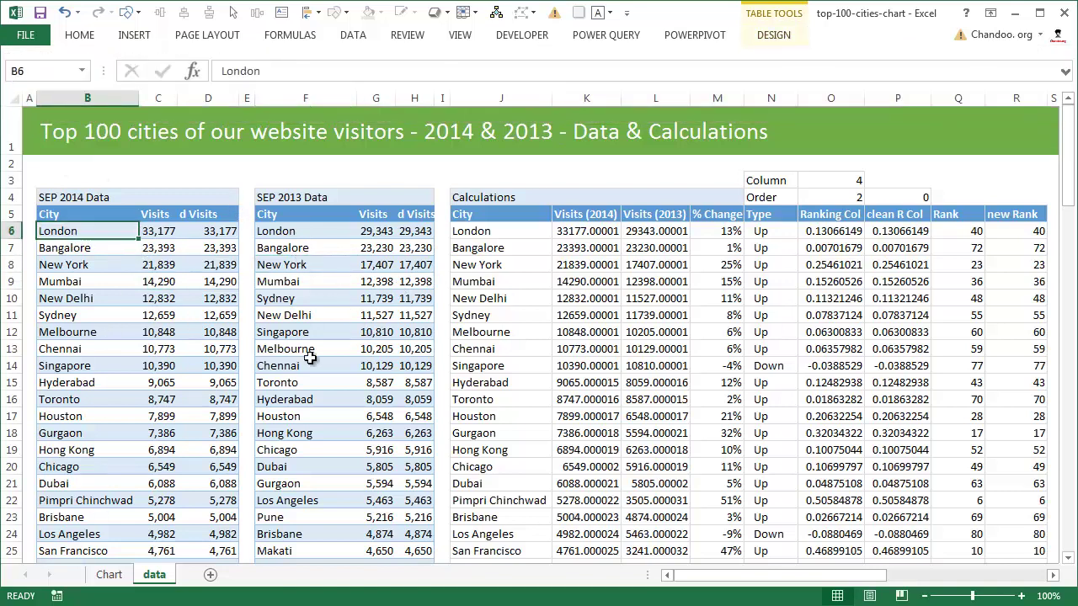
Review the City column of the Calculations table and select the whole list from London to Edinburgh.
left_click(514, 233)
scroll(542, 418, "down", 16)
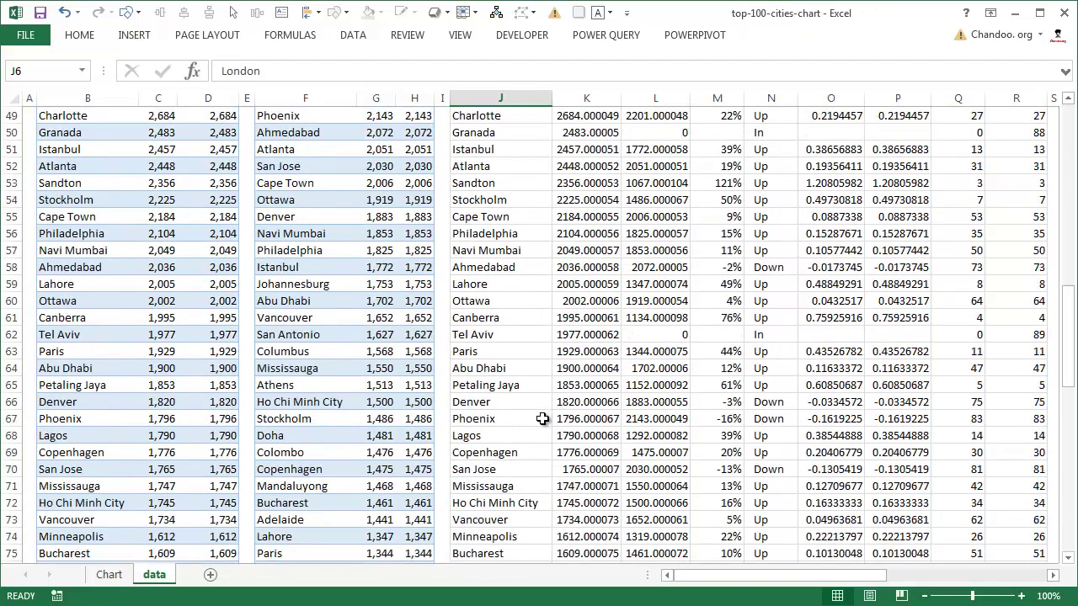
scroll(542, 419, "down", 17)
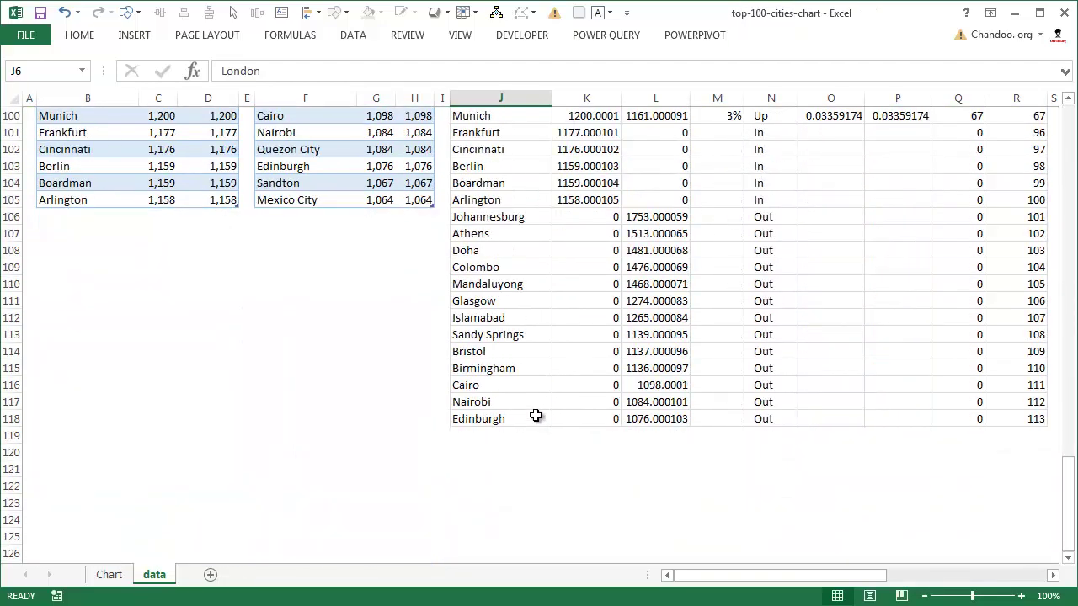
scroll(539, 379, "up", 20)
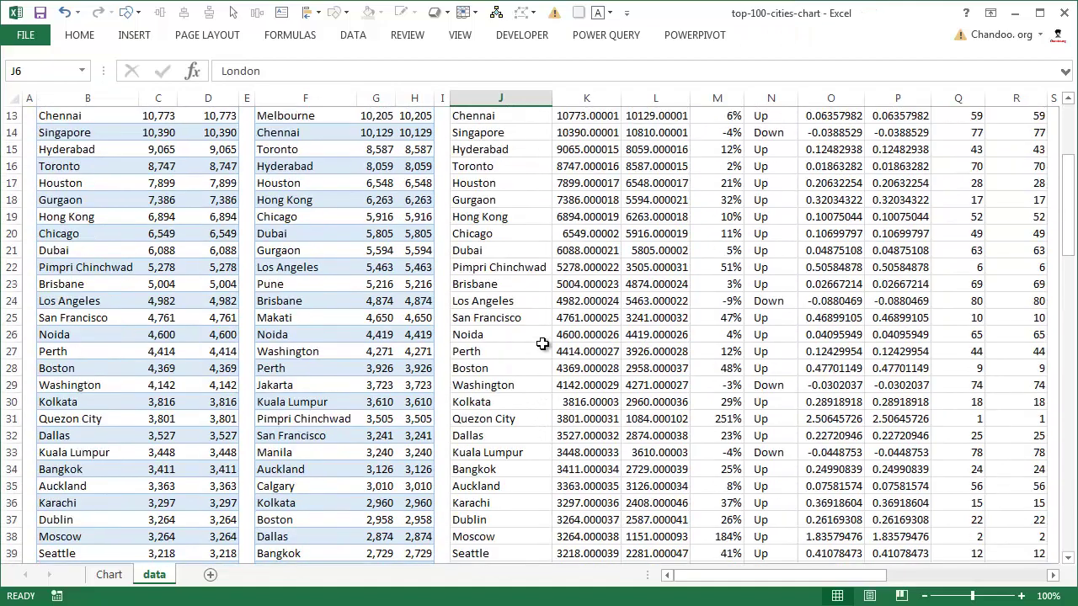
scroll(543, 344, "up", 4)
scroll(522, 320, "down", 20)
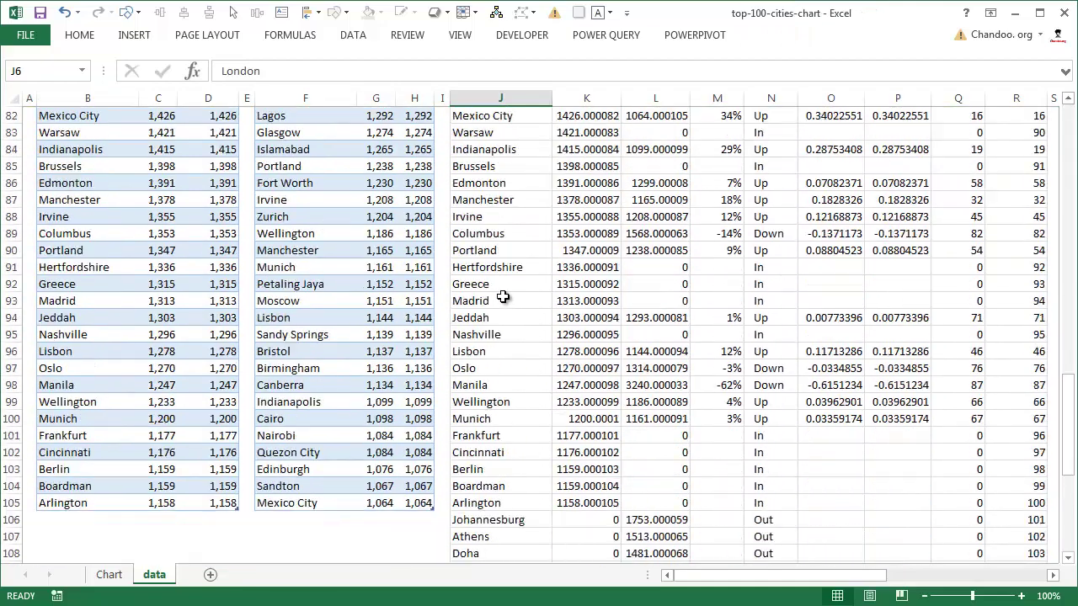
scroll(502, 296, "down", 9)
left_click(497, 271, "shift")
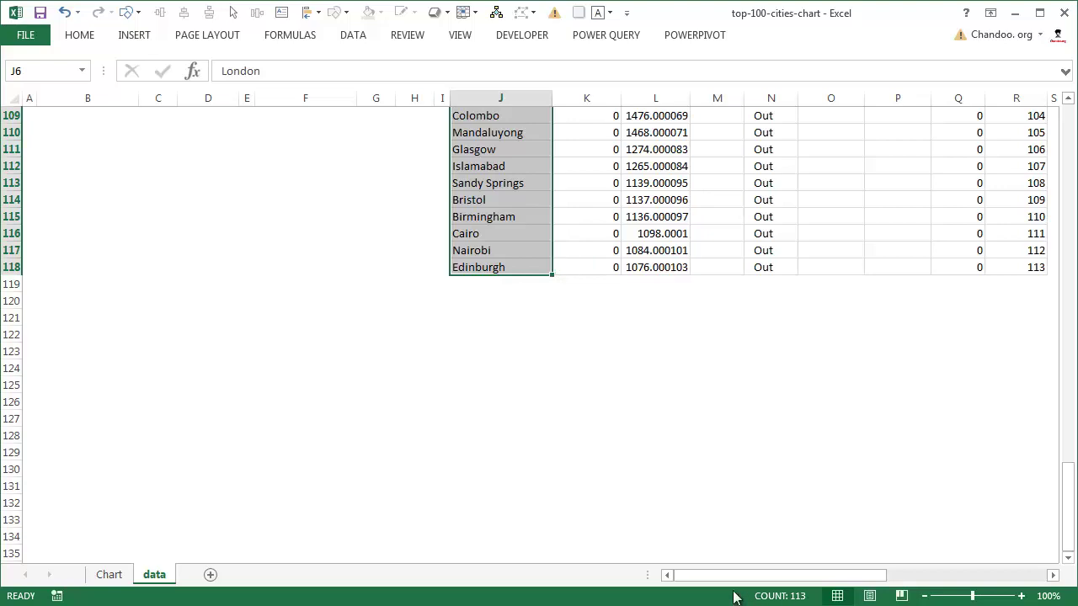
Show the data tools, including Remove Duplicates, for the selected City list of the Calculations table.
scroll(498, 456, "up", 19)
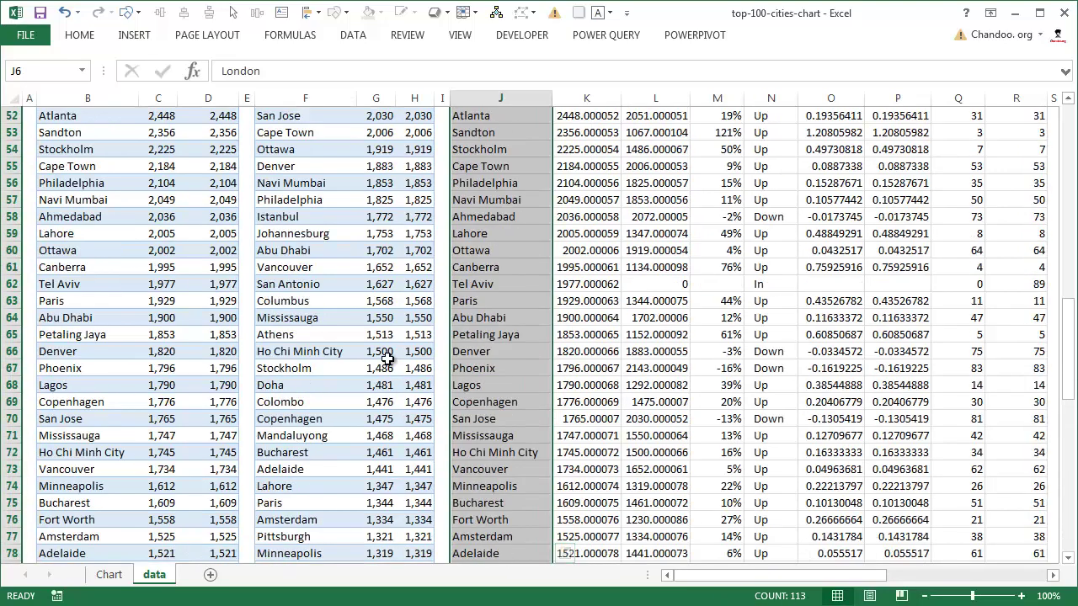
scroll(387, 358, "up", 17)
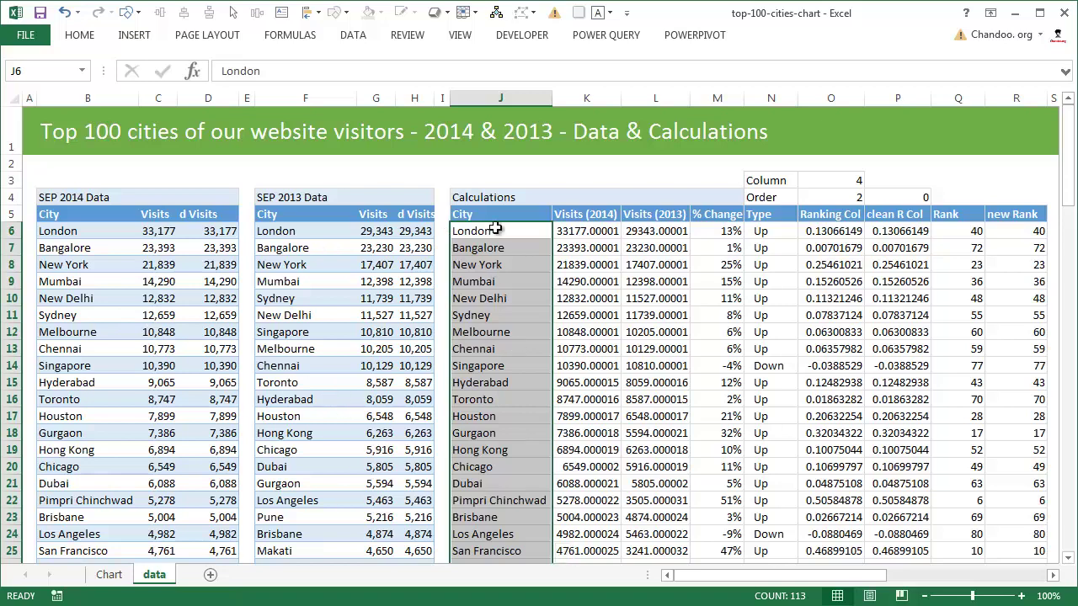
left_click(358, 38)
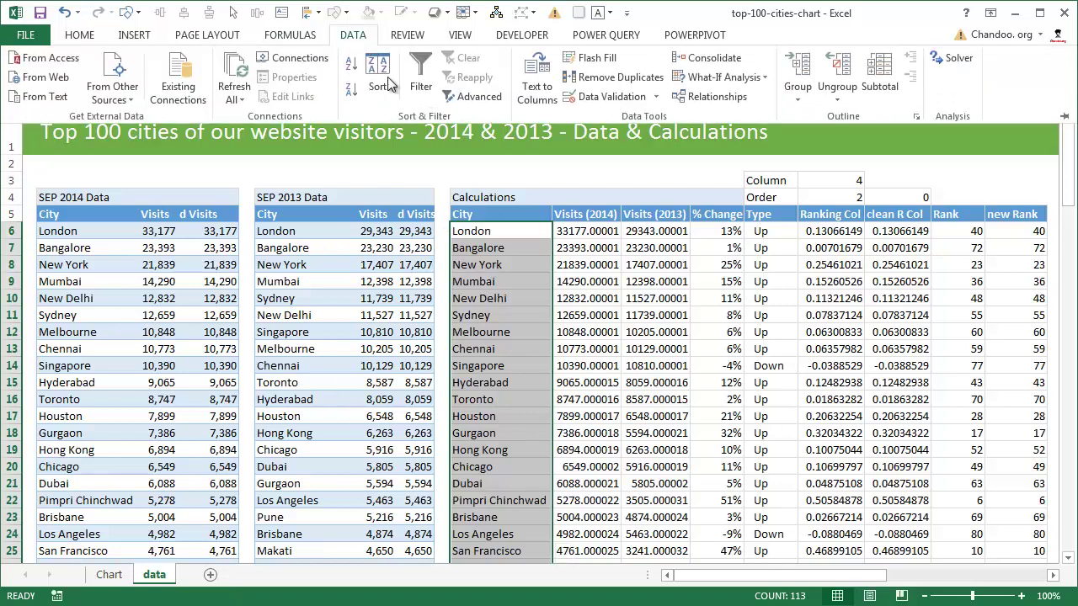
left_click(529, 318)
Inspect and compare the SUMIFS formulas for Visits (2014) and Visits (2013) in the London row of the Calculations table.
left_click(608, 236)
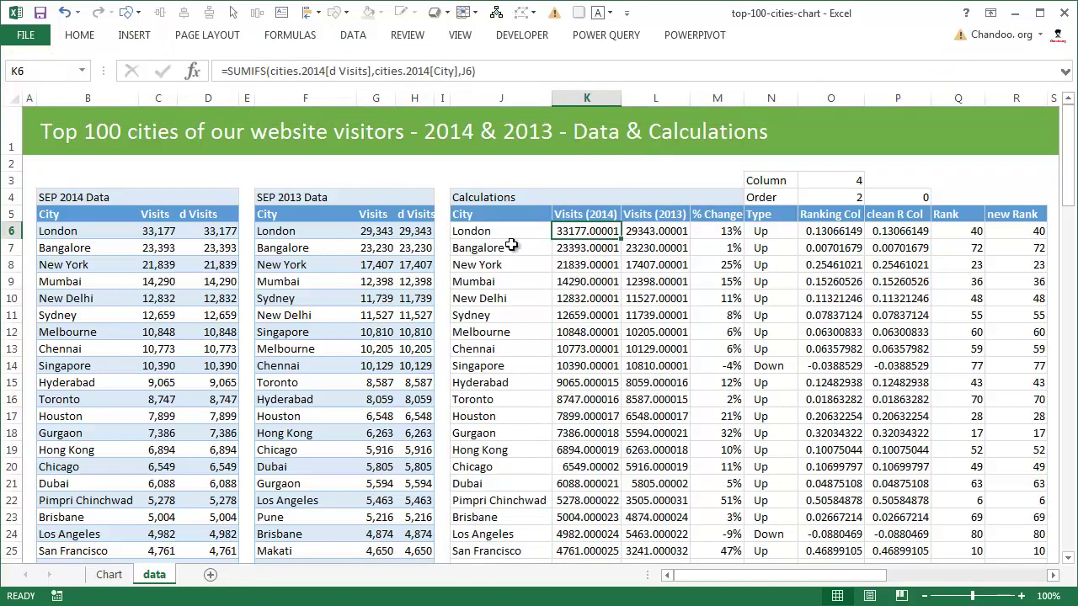
key("F2")
key("Escape")
key("Right")
key("F2")
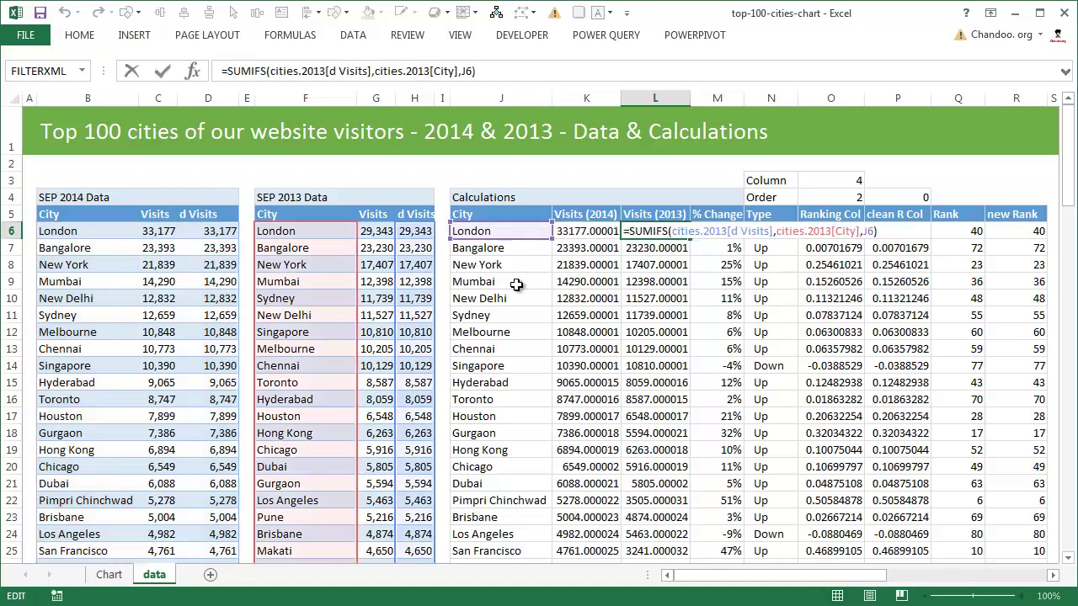
key("Escape")
left_click(567, 240)
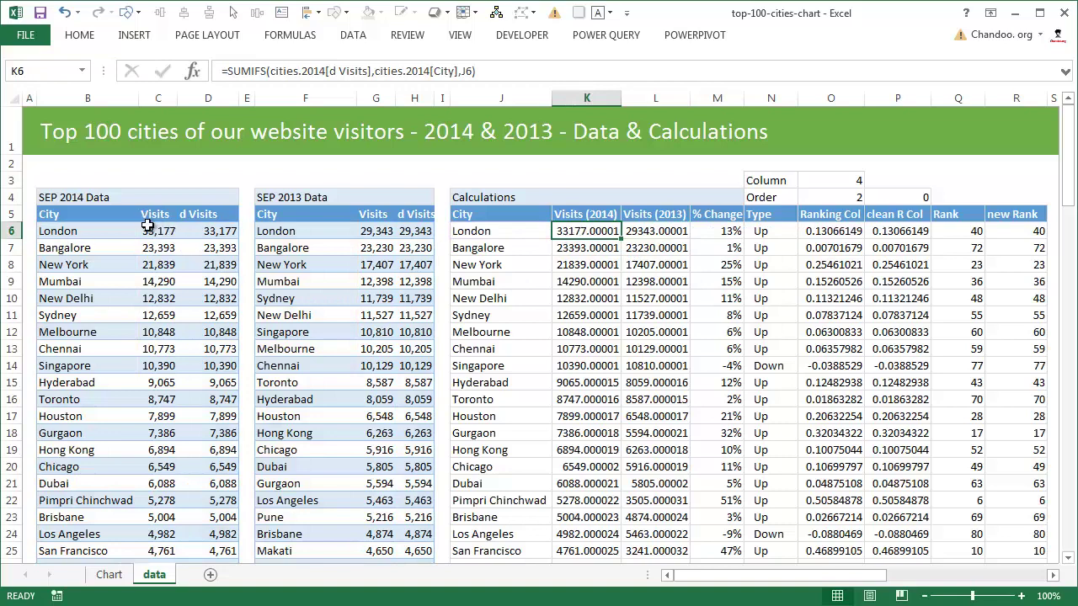
left_click(684, 229)
key("F2")
key("Escape")
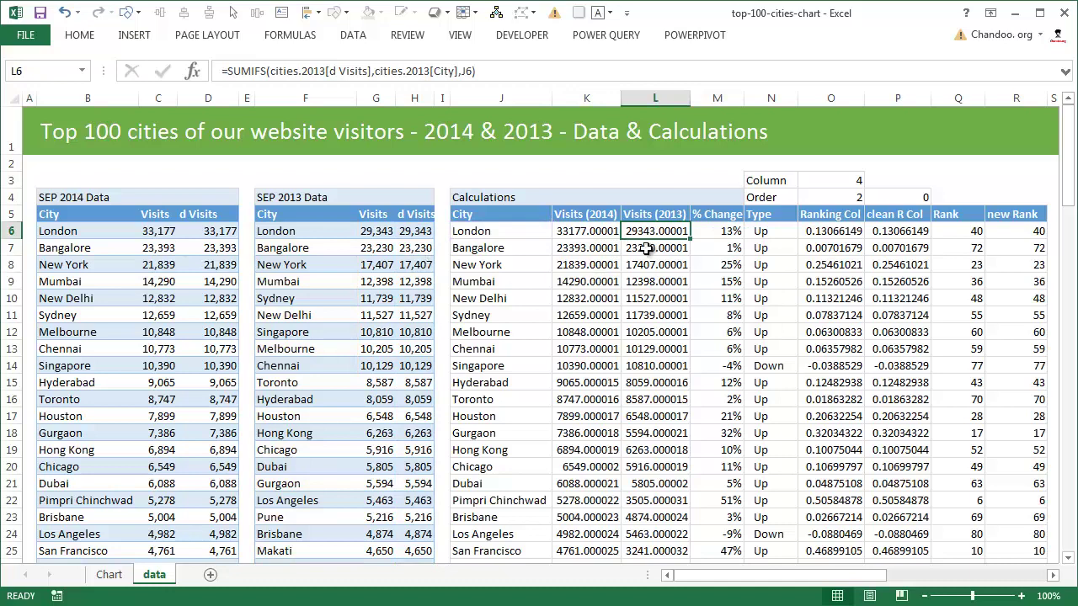
Find Granada in the Calculations table and examine its Visits (2013) cell and formula.
left_click(604, 233)
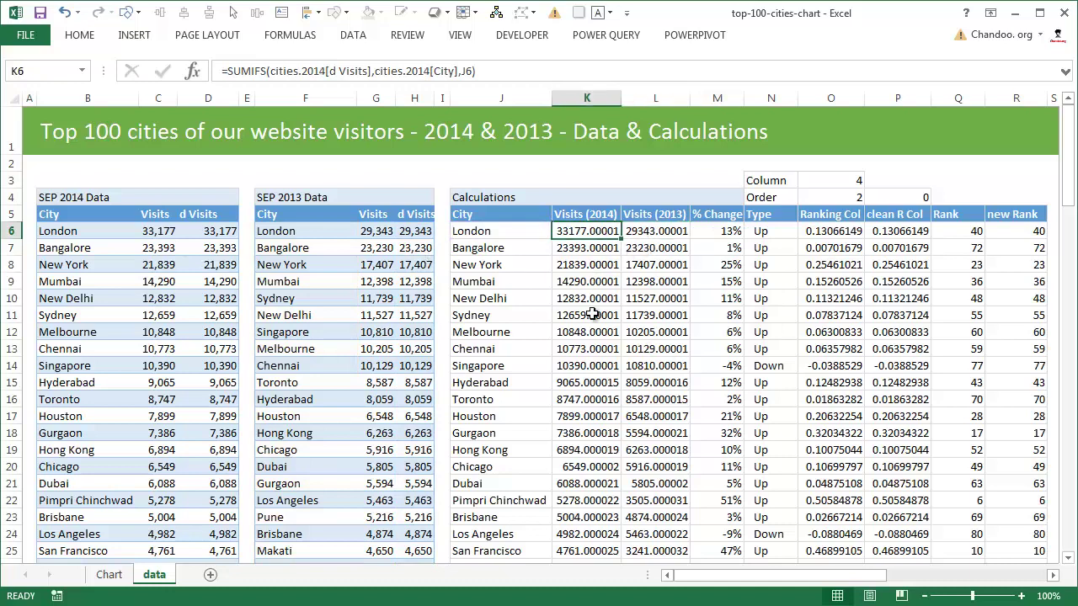
scroll(480, 295, "down", 12)
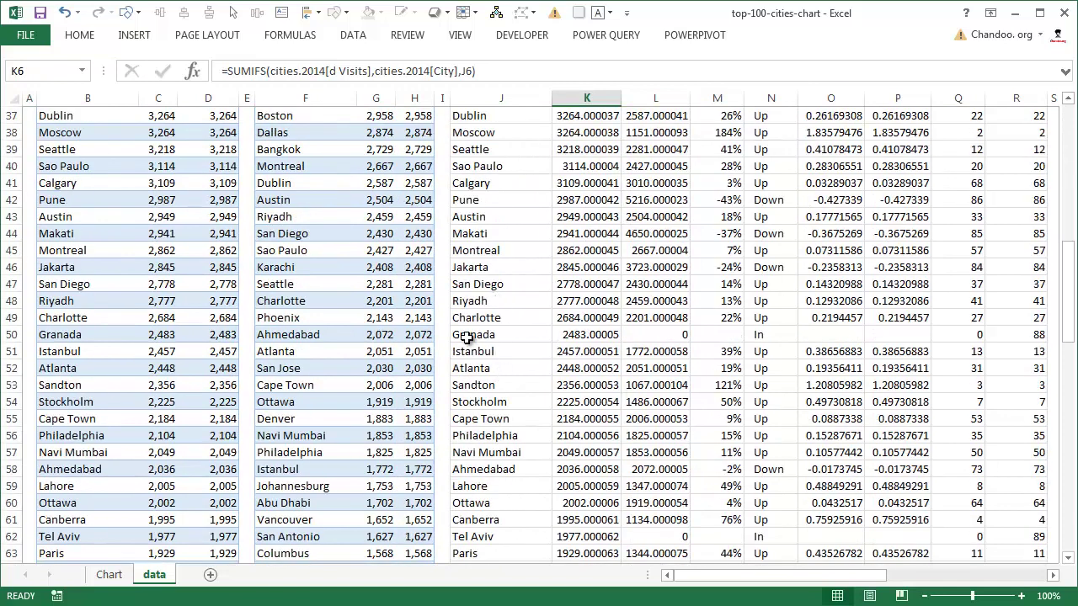
left_click(467, 337)
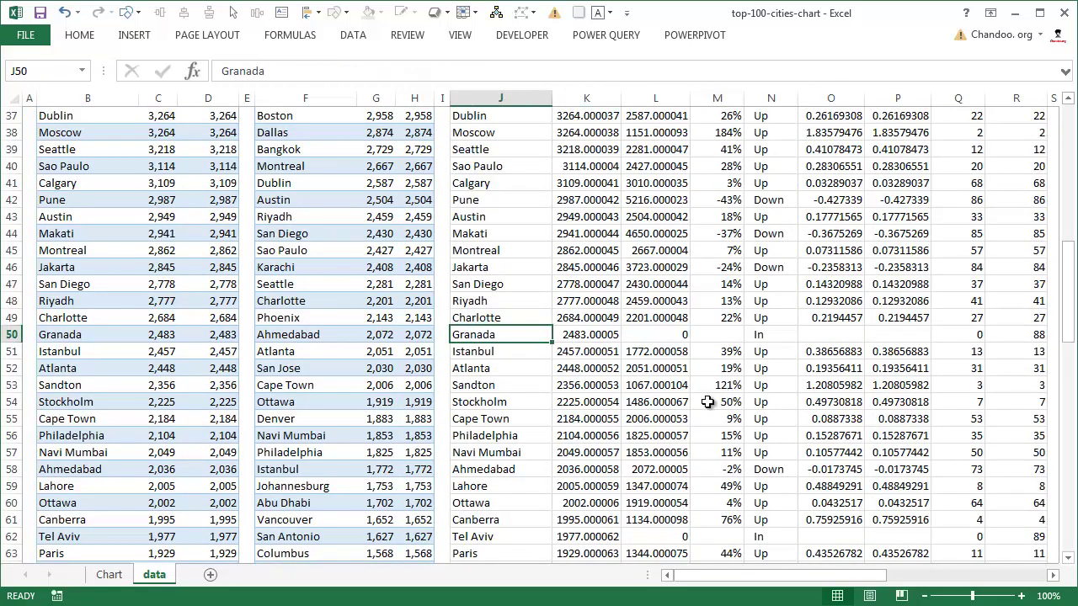
left_click(679, 332)
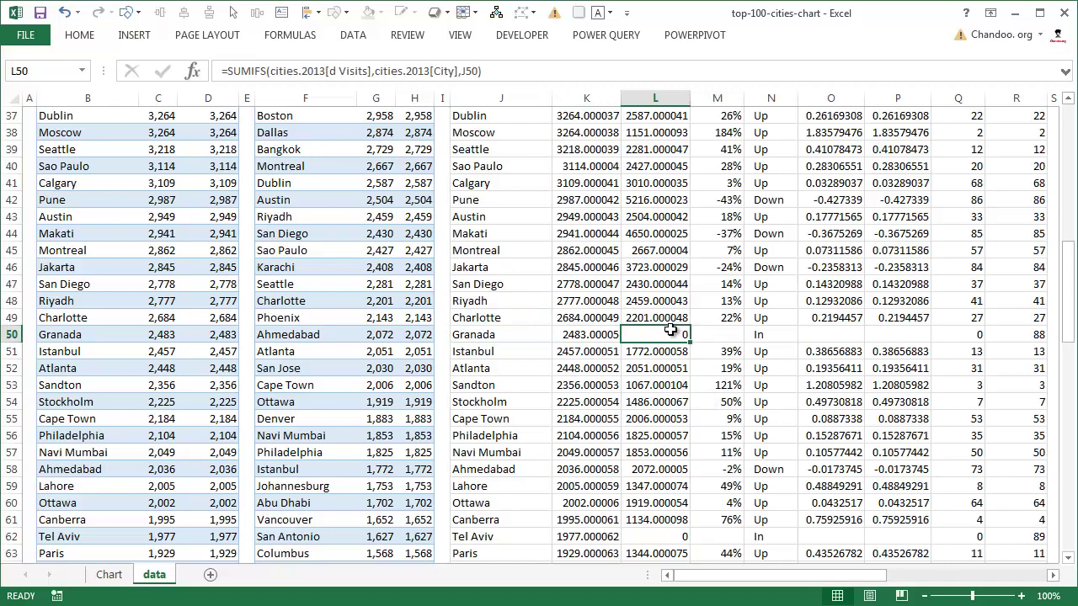
Re-examine the Visits (2014) SUMIFS formula in London's row of the Calculations table and the ranges it references.
scroll(665, 345, "up", 12)
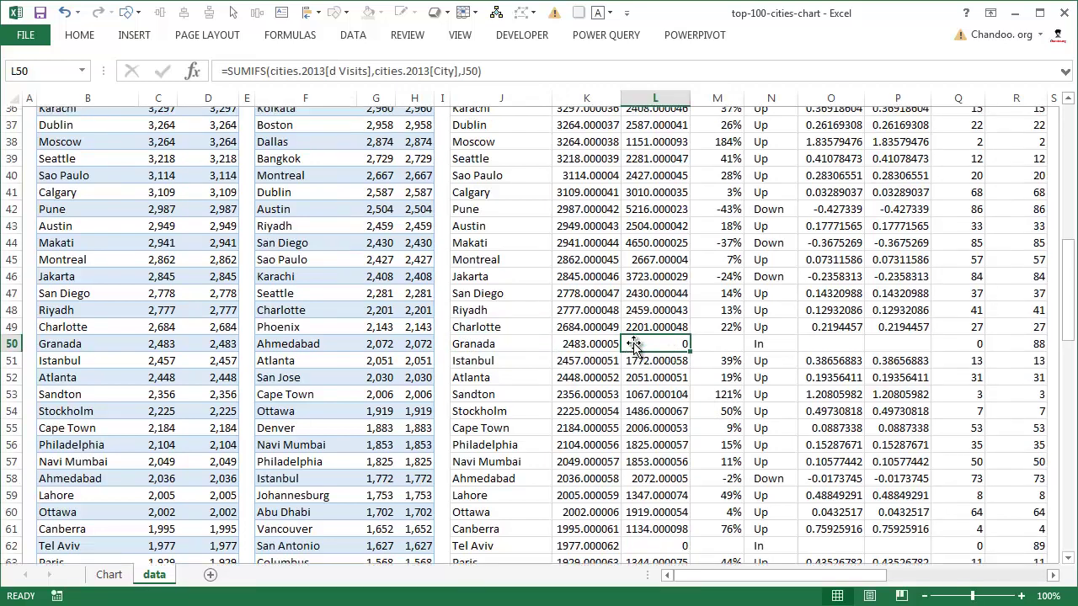
left_click(608, 229)
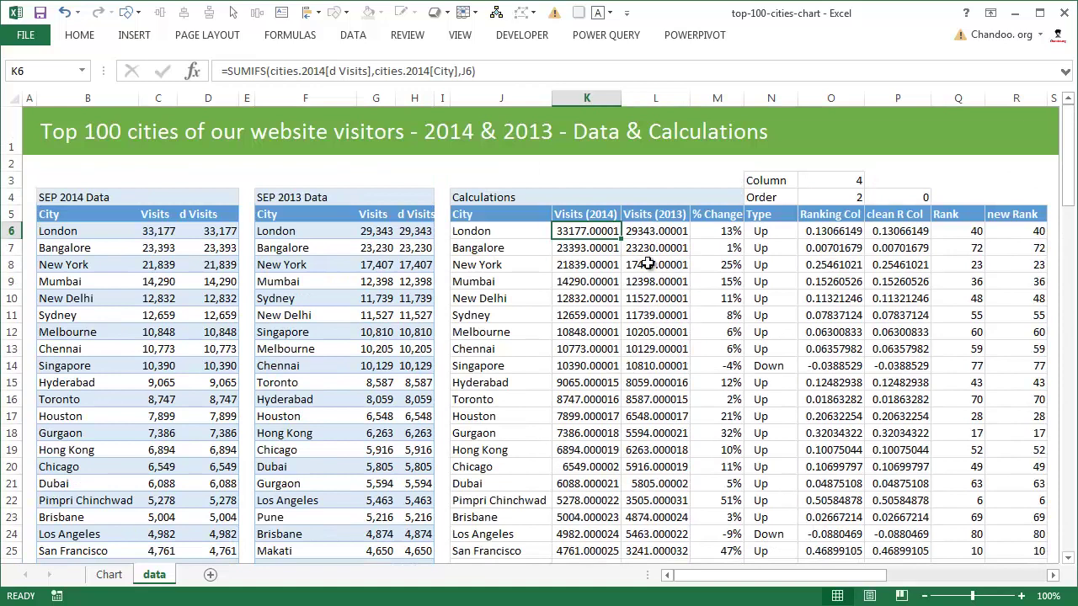
key("F2")
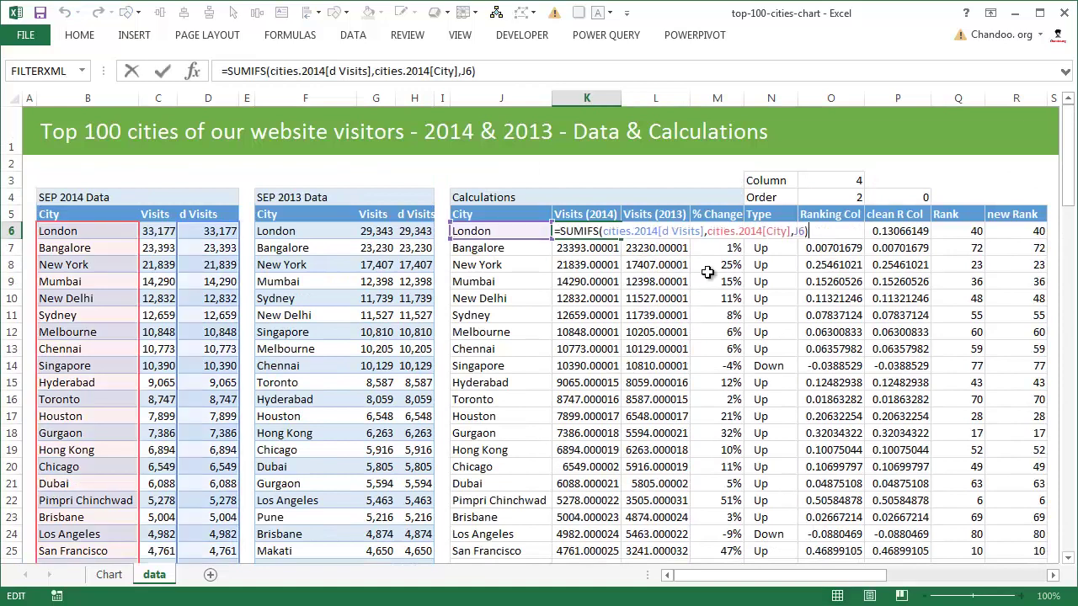
key("Escape")
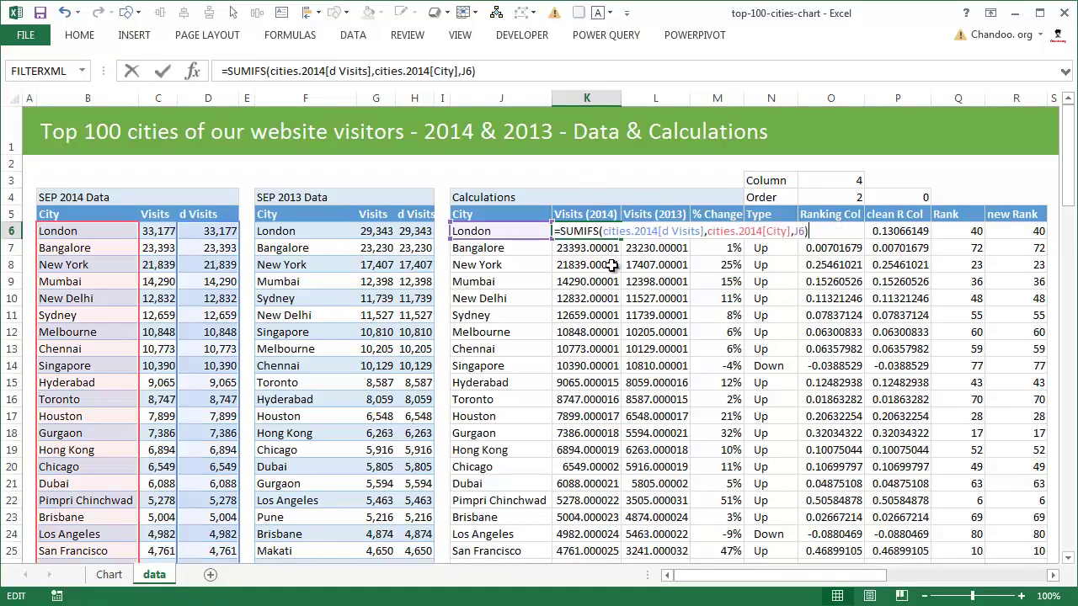
key("F2")
key("Escape")
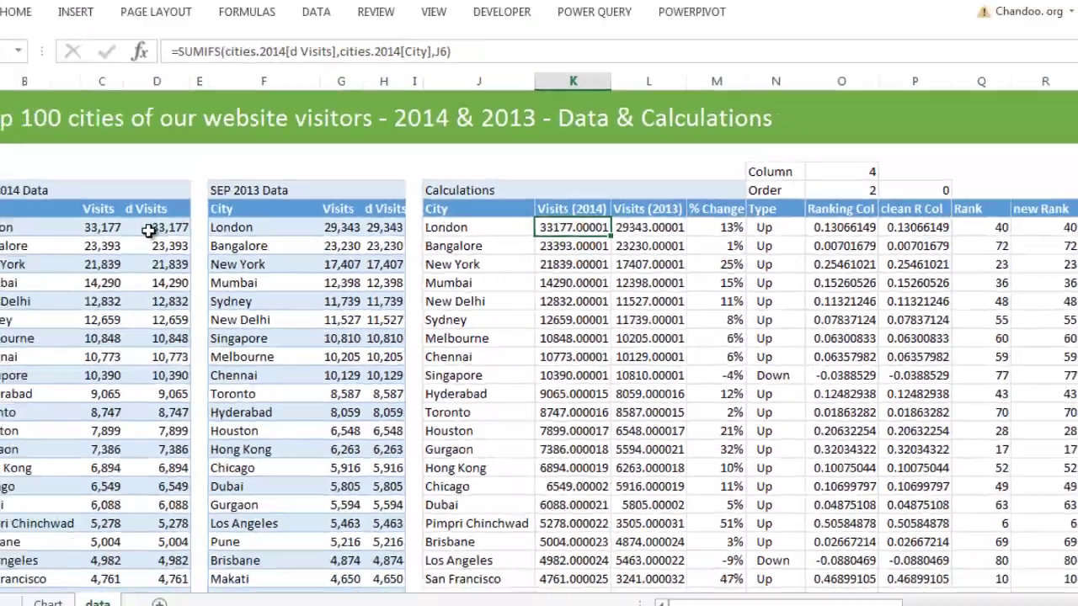
Highlight the first eight d Visits values in the 2014 and 2013 tables, then select London's Visits (2014) cell in the Calculations table.
left_click_drag(207, 231, 207, 349)
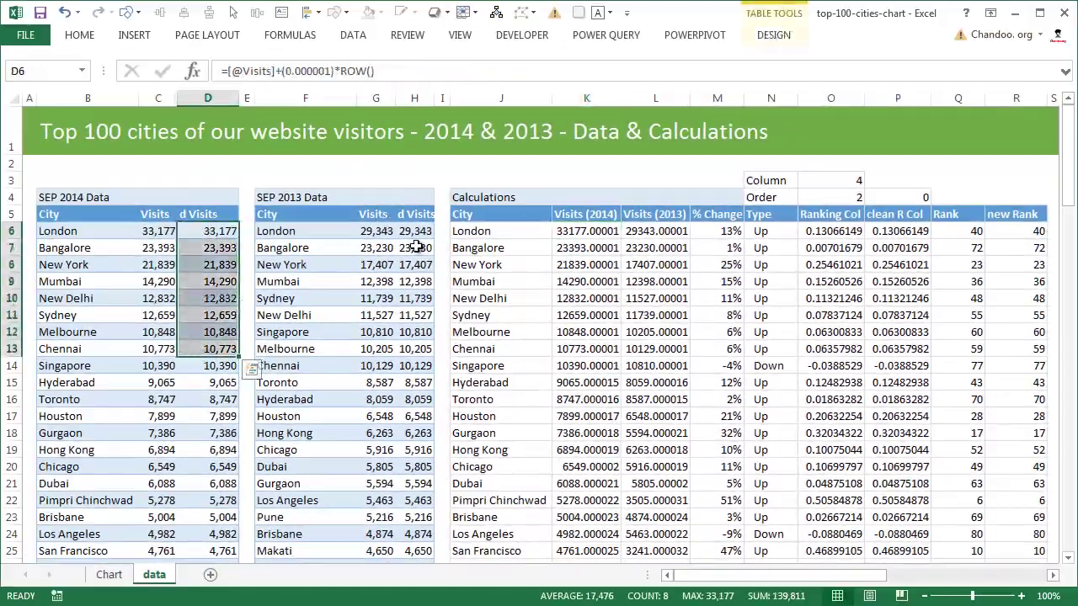
left_click_drag(416, 231, 416, 349)
left_click(600, 231)
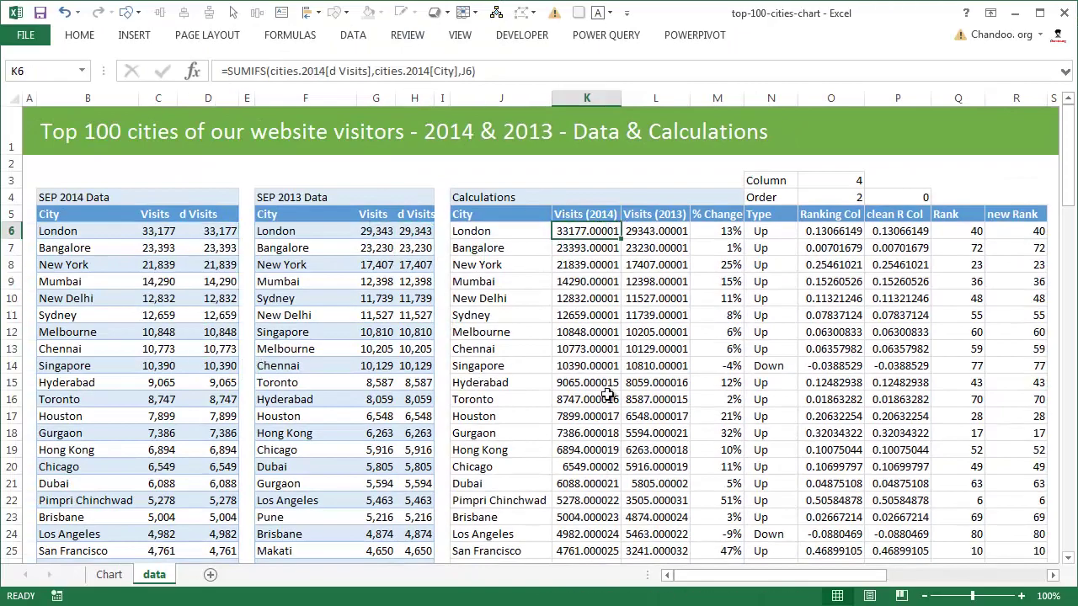
Examine the IF formula for % Change in London's row of the Calculations table and the two Visits cells it references.
scroll(657, 452, "down", 4)
scroll(657, 452, "up", 4)
key("Right")
key("Right")
left_click(608, 237)
left_click(661, 234)
double_click(703, 235)
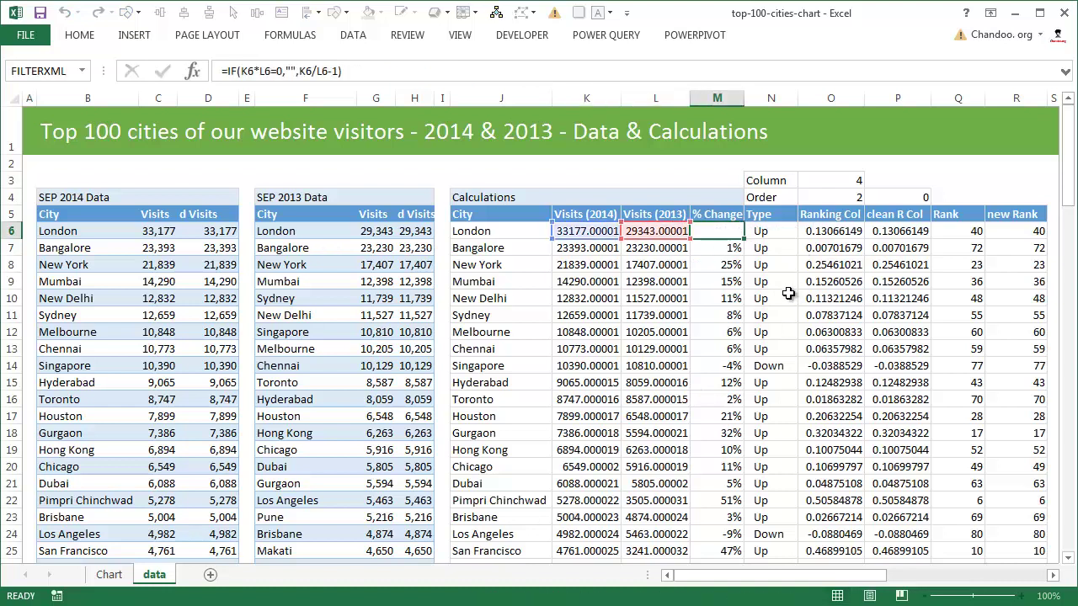
key("Escape")
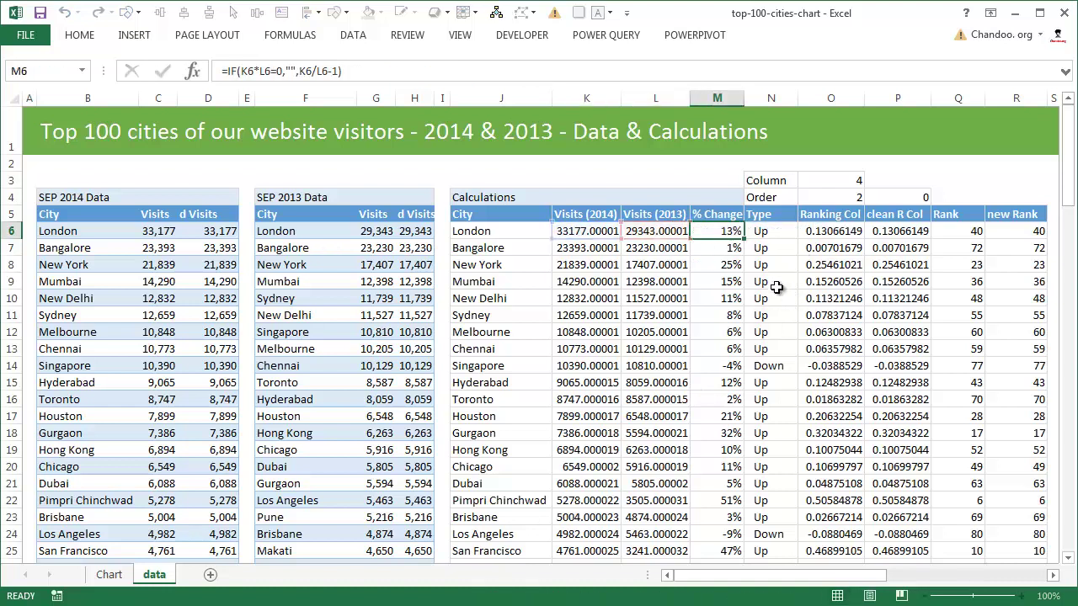
Inspect Hong Kong's Visits (2014) and Visits (2013) cells and Chicago's Visits (2014) cell in the Calculations table.
left_click(581, 450)
left_click(674, 450)
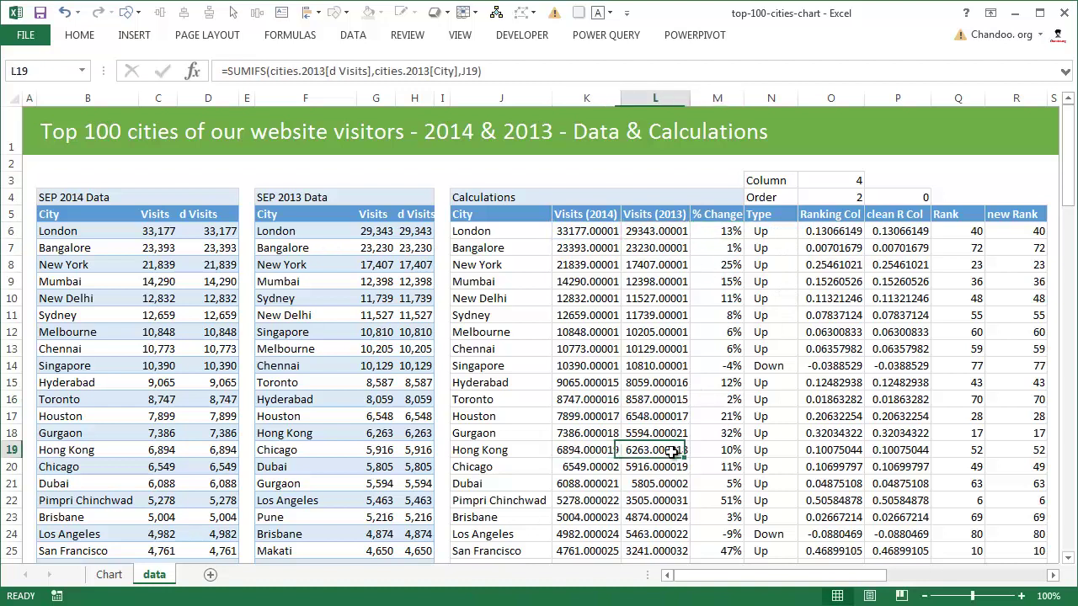
left_click(584, 465)
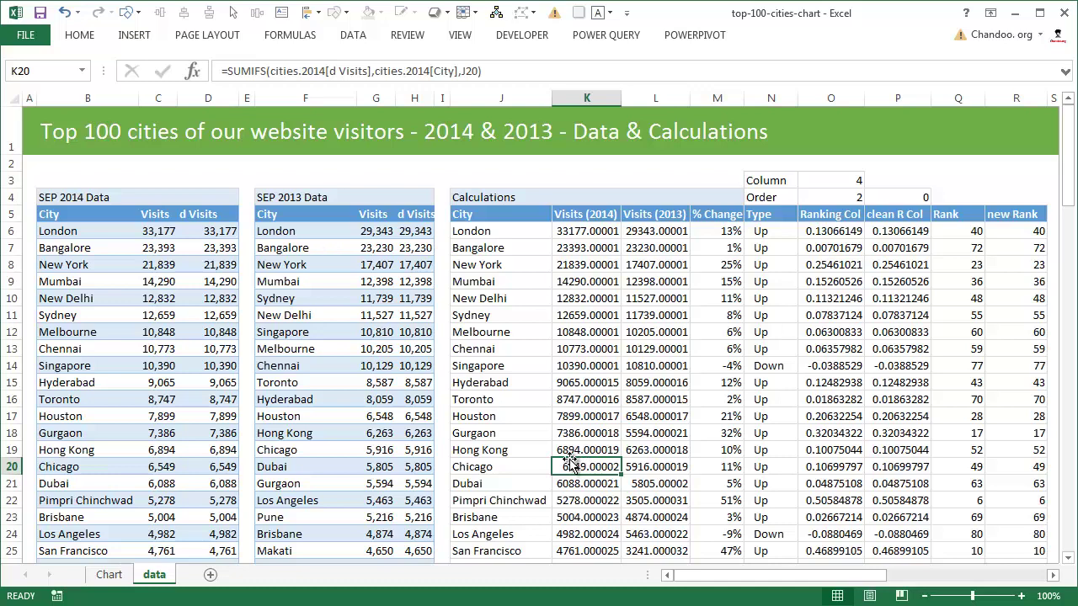
scroll(598, 444, "down", 7)
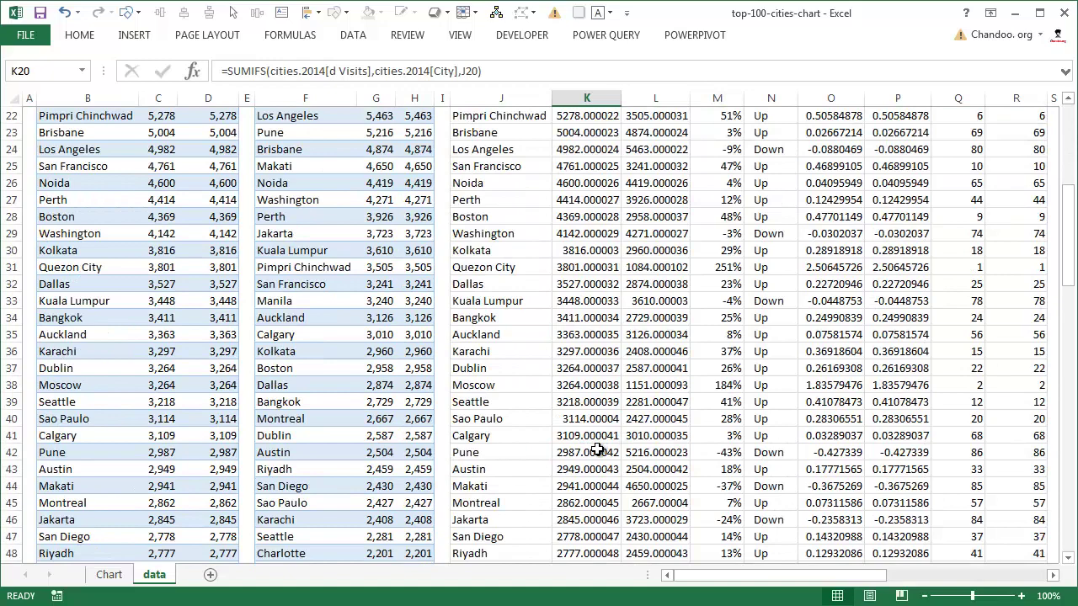
scroll(731, 305, "up", 7)
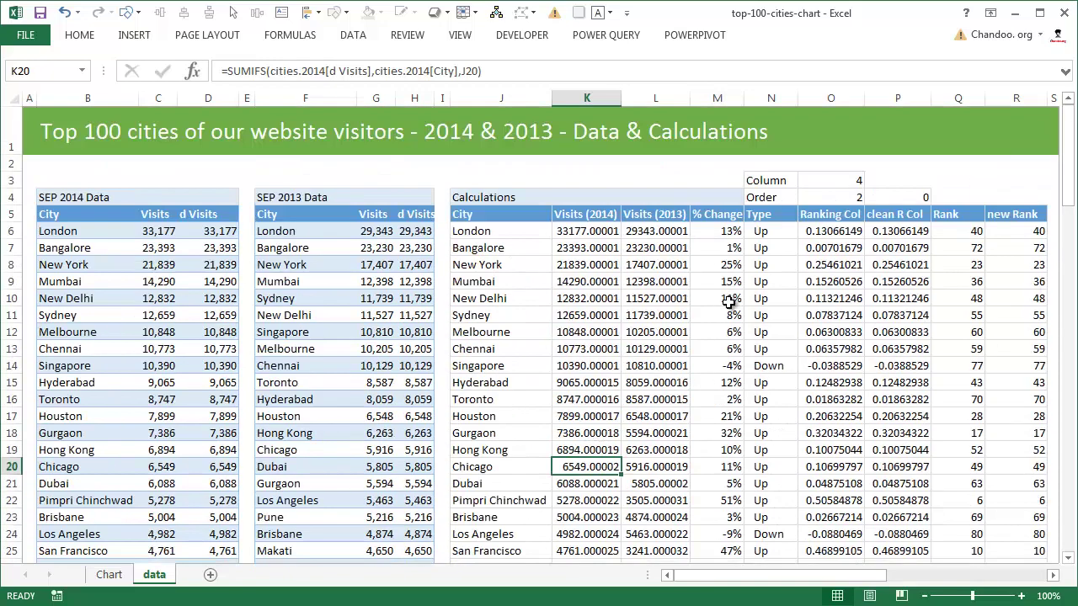
Compare London's % Change cell with Granada's in the Calculations table, examining how Granada's IF formula handles its Visits values.
left_click(730, 231)
scroll(731, 337, "down", 12)
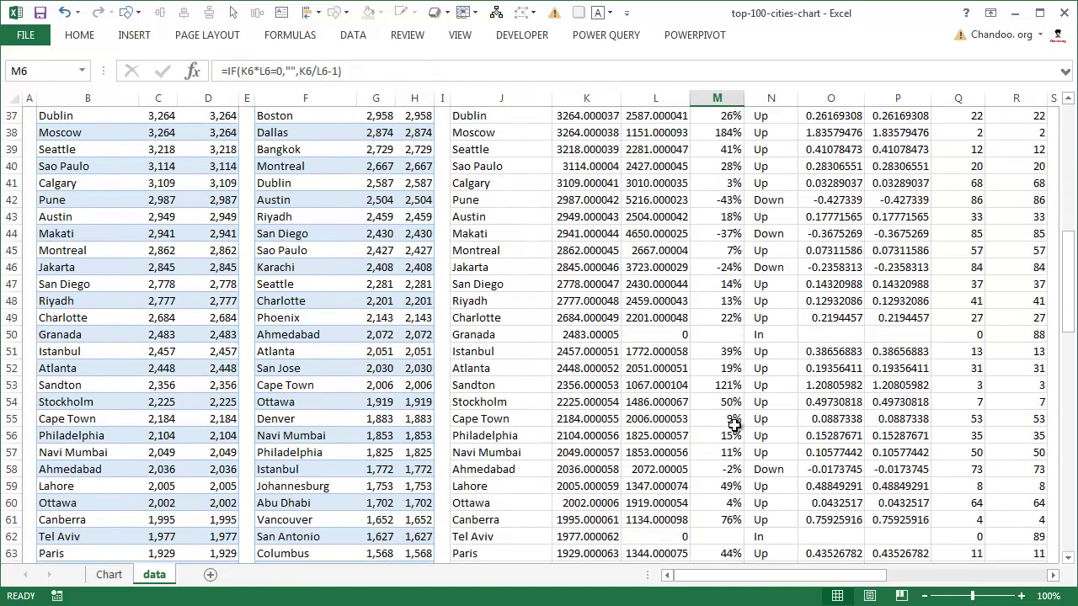
left_click(730, 335)
key("F2")
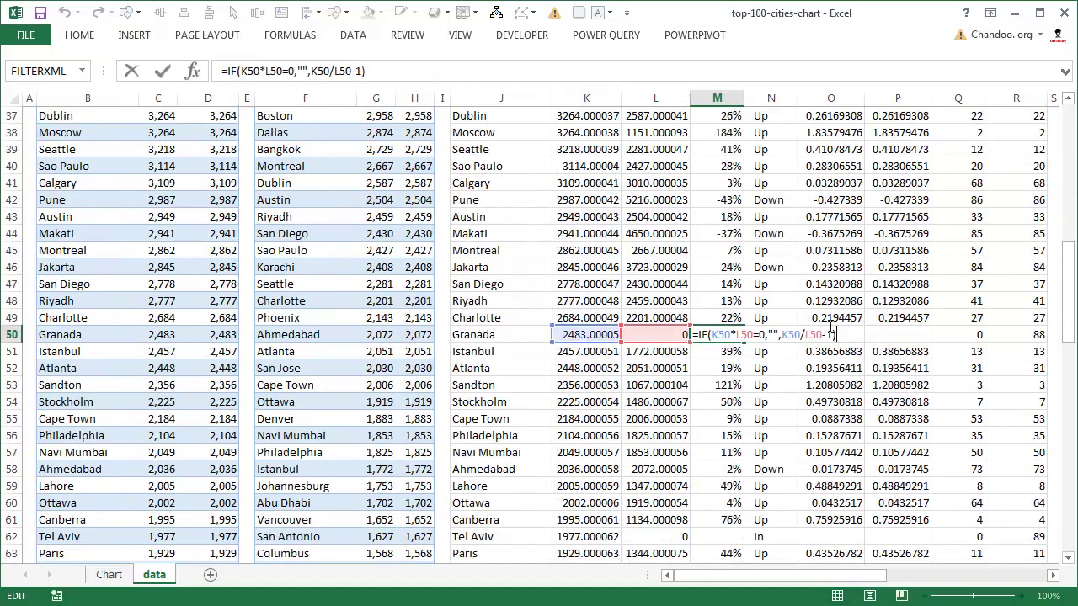
left_click_drag(699, 335, 838, 335)
key("Escape")
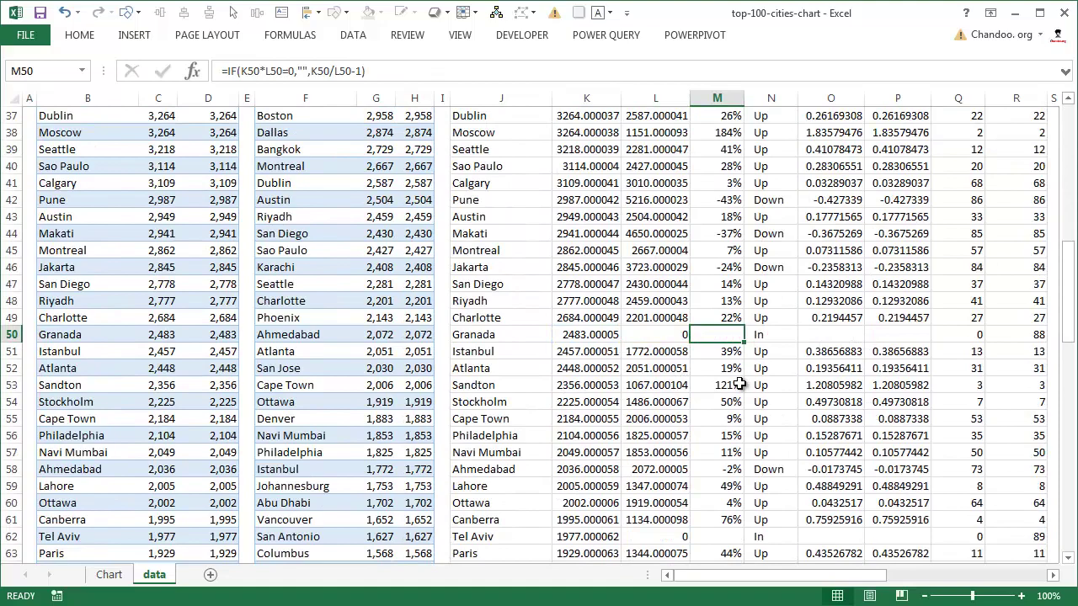
scroll(741, 371, "down", 6)
scroll(745, 383, "up", 18)
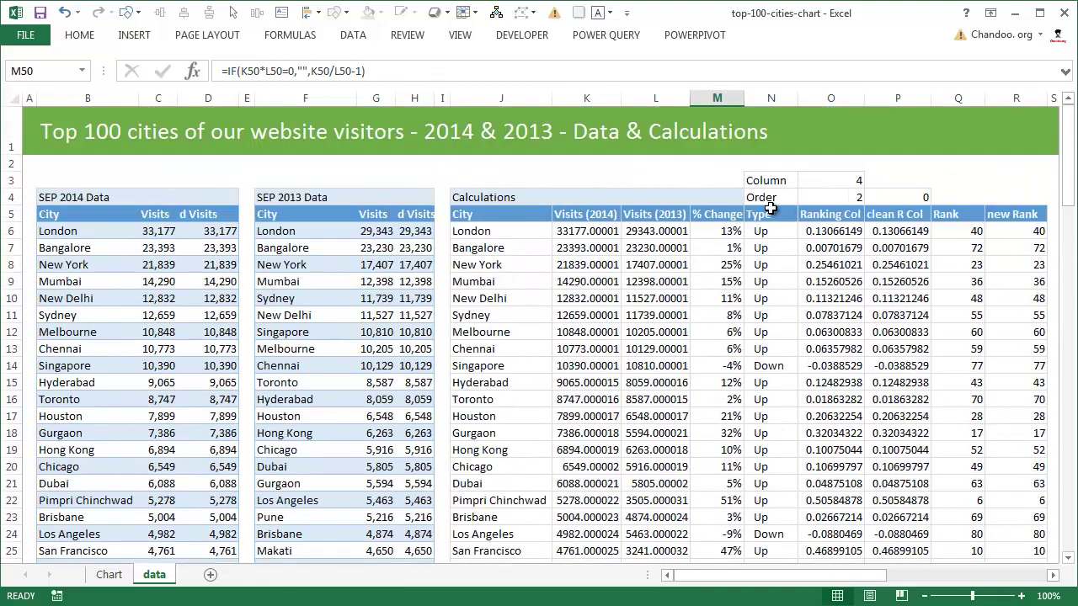
Examine the nested IF formula for Type in London's row of the Calculations table.
left_click(771, 245)
key("Up")
key("F2")
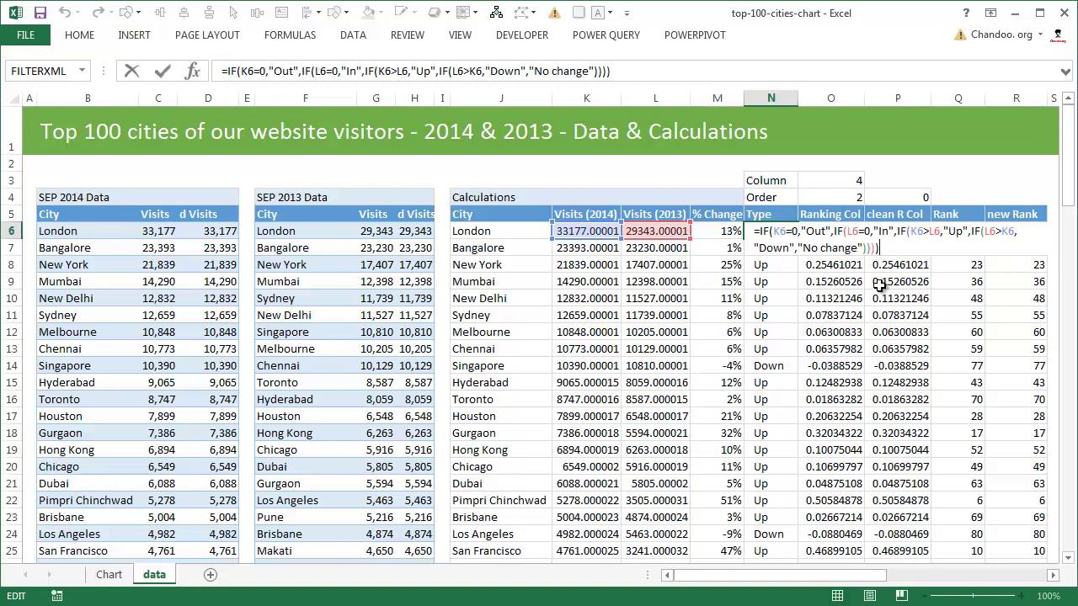
key("Escape")
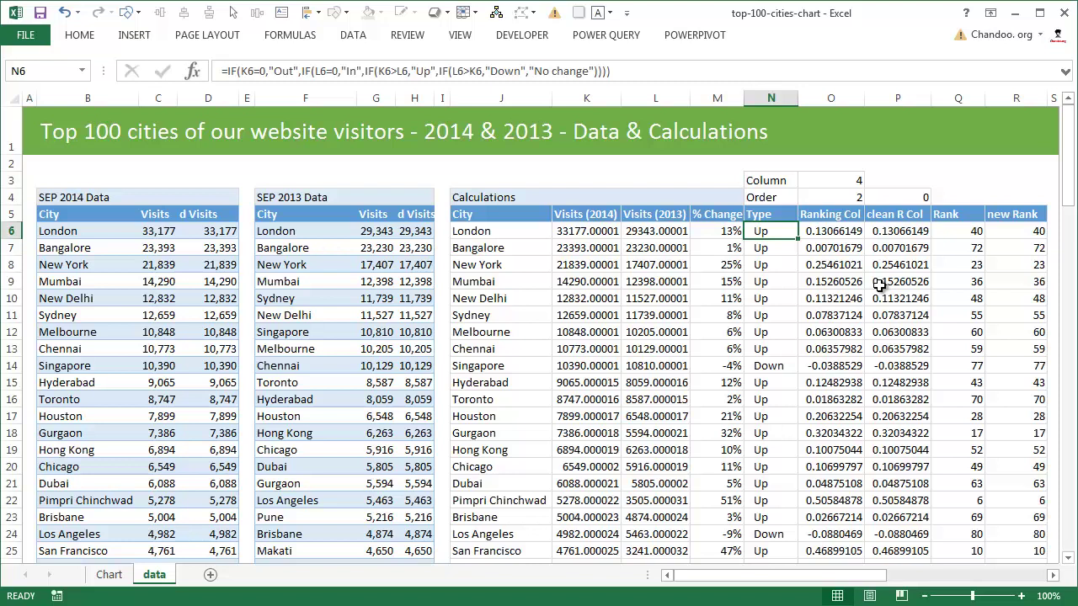
key("F2")
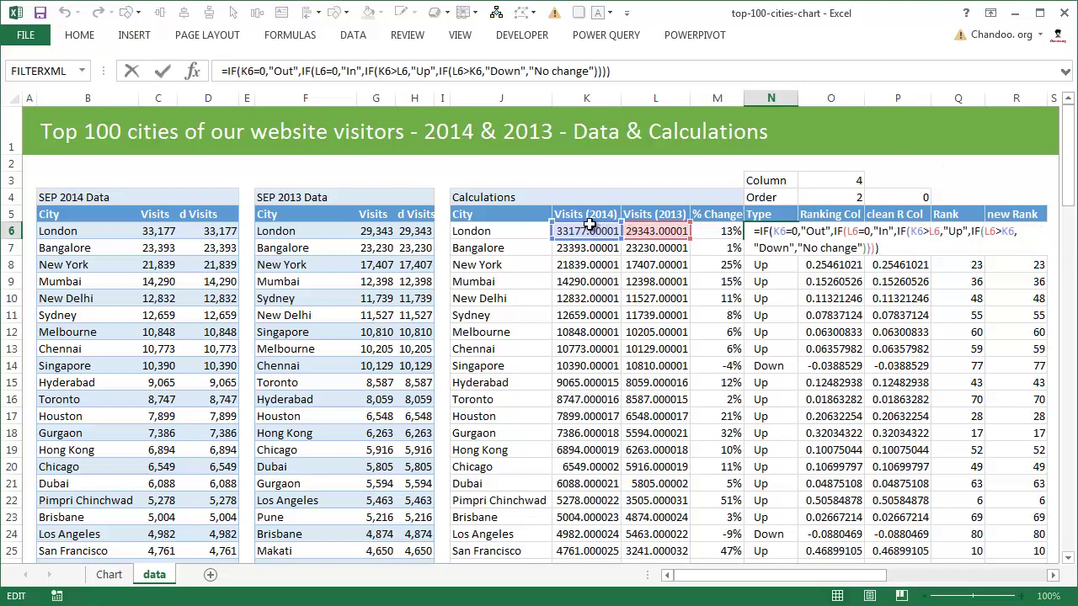
key("ctrl+Return")
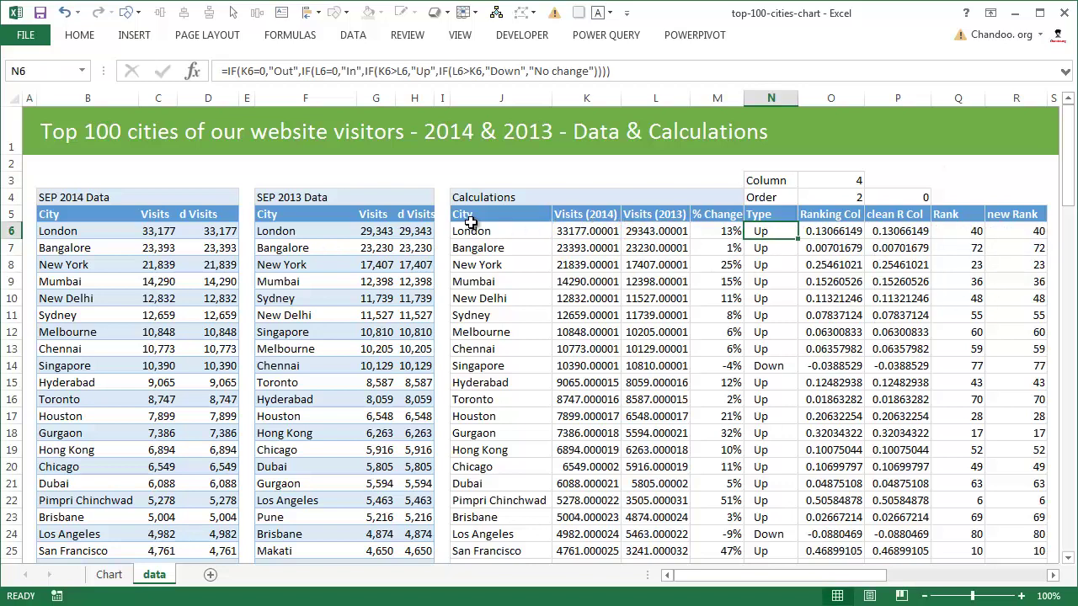
Highlight City through Type for London to Gurgaon in Calculations, then inspect London's Ranking Col formula and the Column and Order cells.
left_click_drag(470, 224, 771, 433)
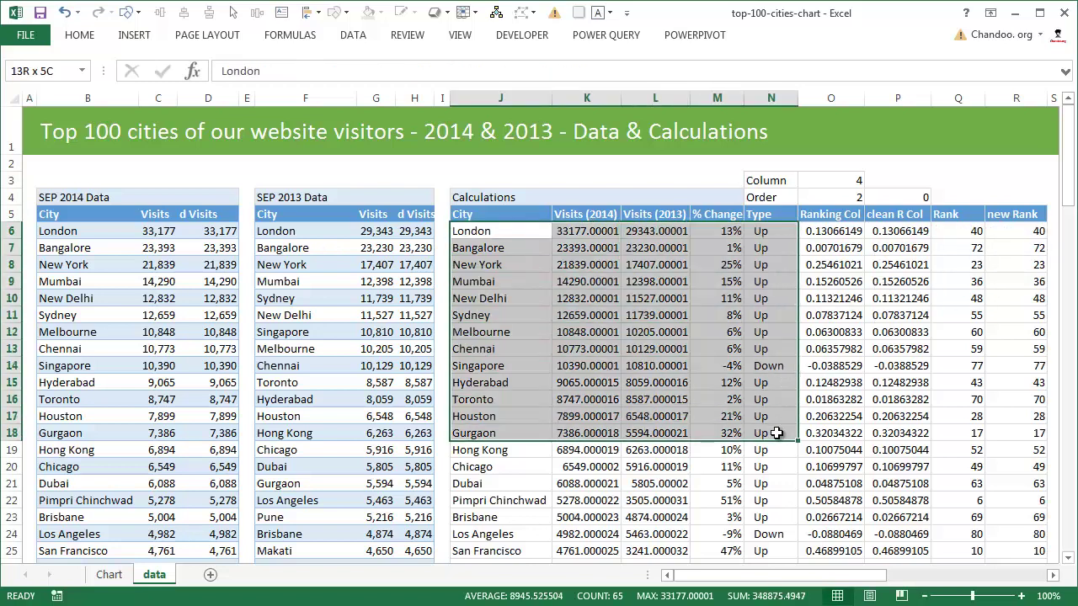
left_click(843, 237)
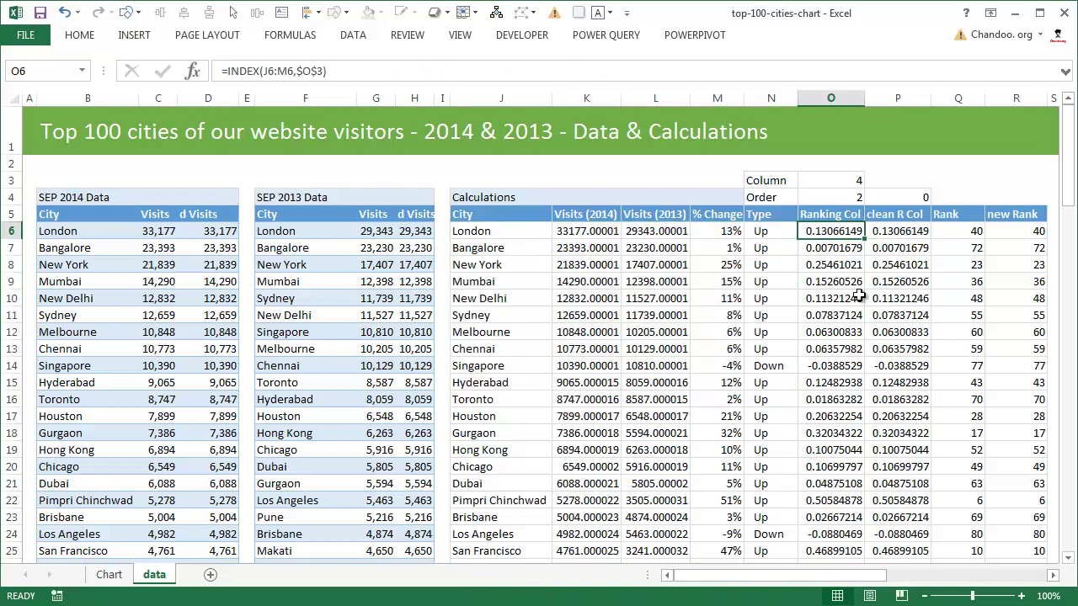
left_click(847, 179)
left_click(838, 197)
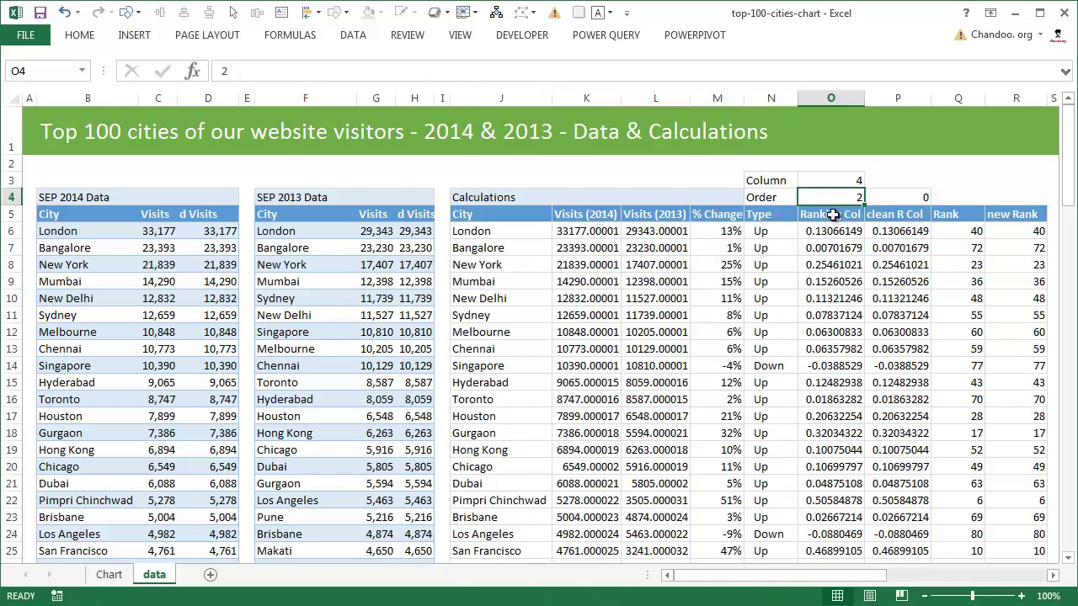
Relate the Column setting to the % Change column from its header to Hyderabad, then inspect London's Ranking Col and clean R Col formulas.
left_click(862, 182)
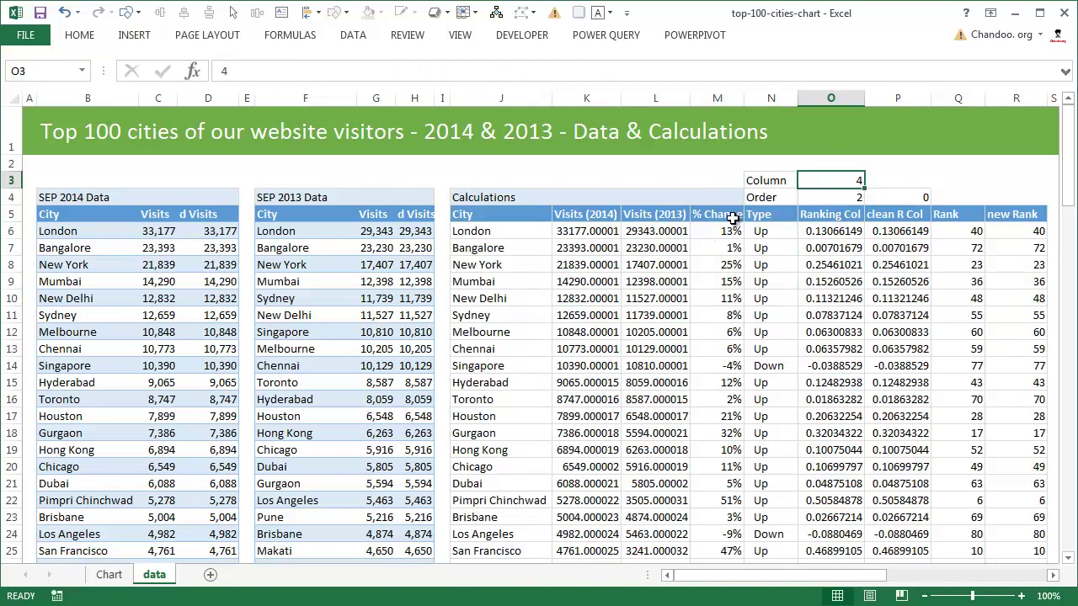
left_click_drag(733, 219, 737, 385)
left_click_drag(730, 219, 737, 385)
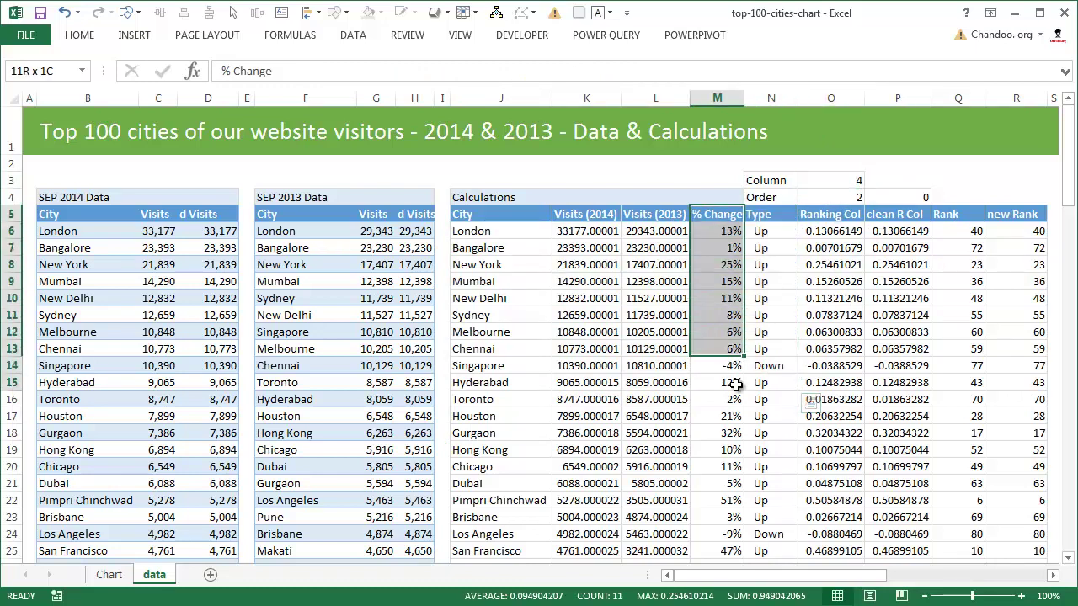
left_click(830, 197)
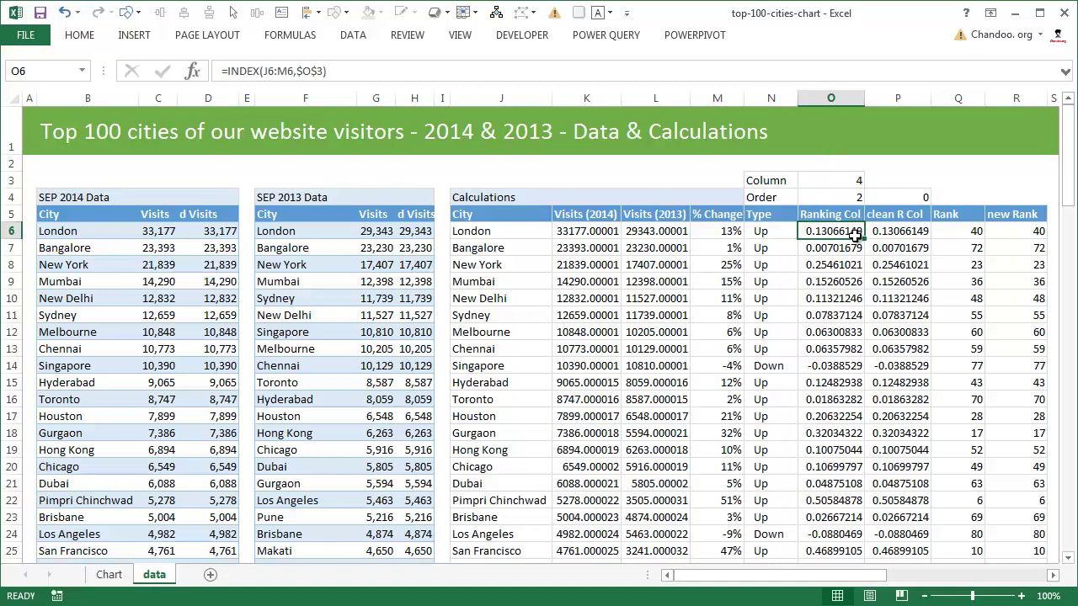
left_click(908, 233)
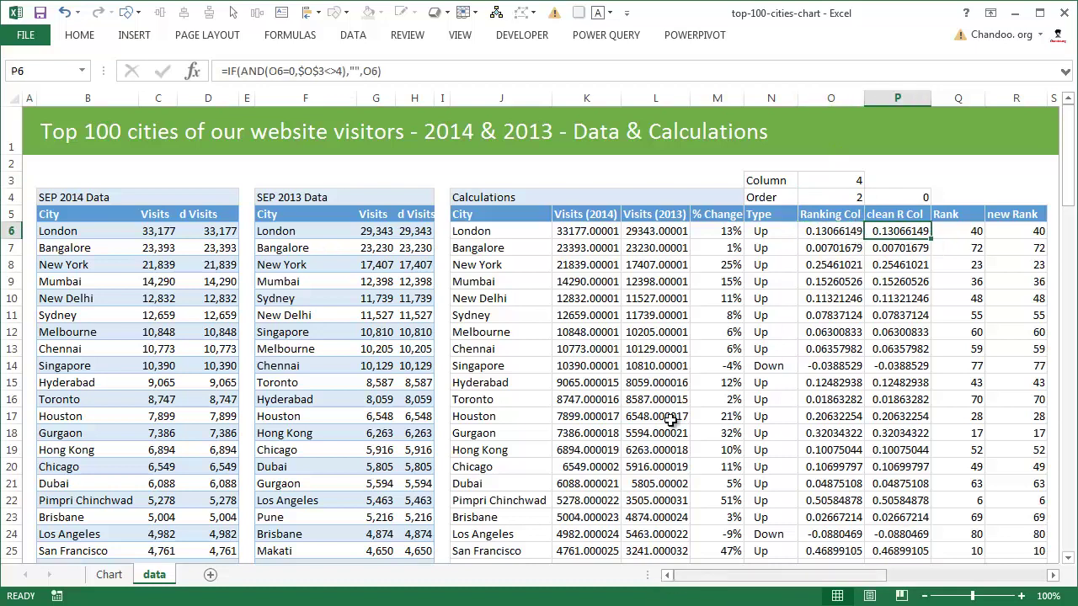
Trace the first City cell on the Chart sheet back to its INDEX formula in the data sheet's Output list.
left_click_drag(867, 576, 1038, 579)
left_click(409, 231)
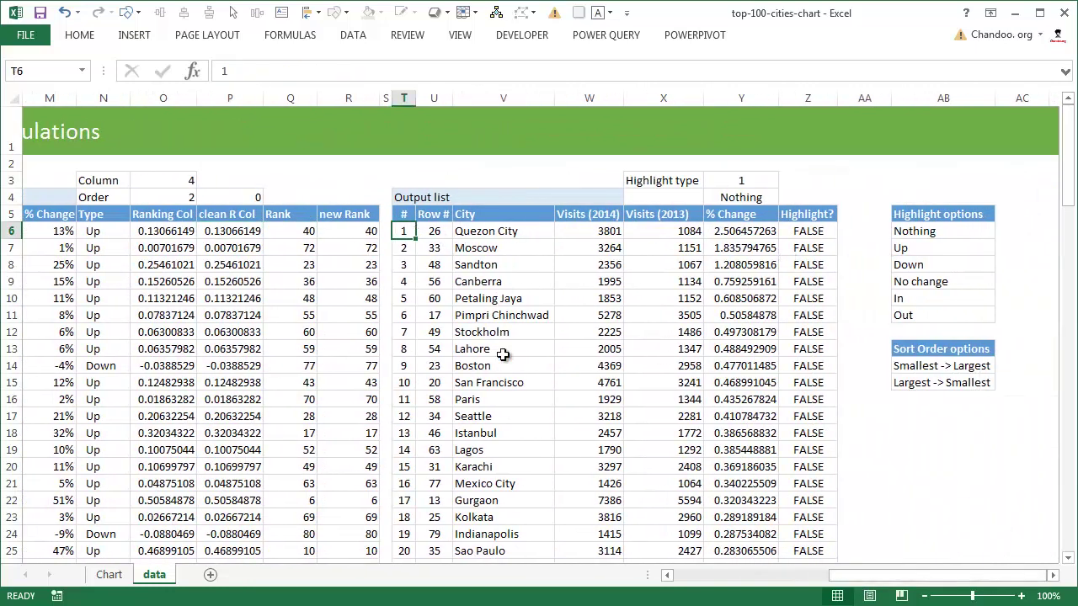
left_click(111, 575)
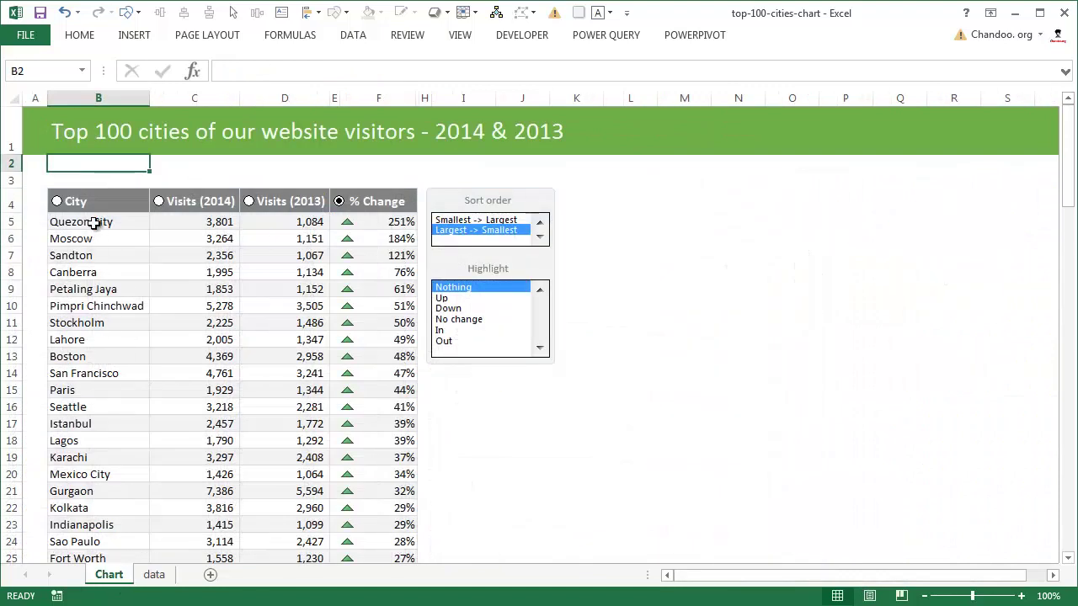
left_click(126, 222)
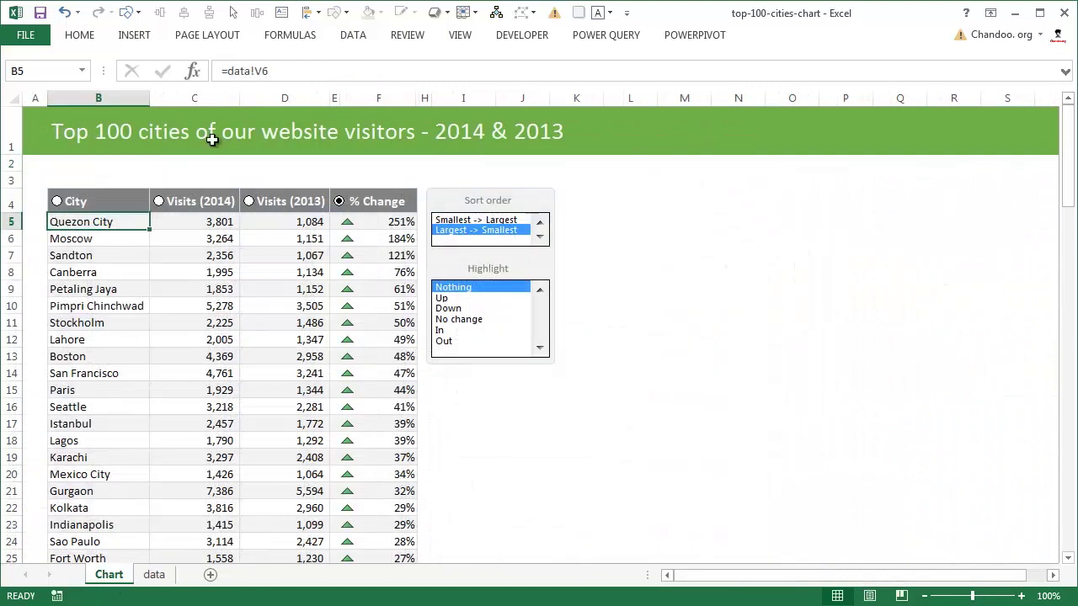
left_click(154, 574)
left_click(506, 231)
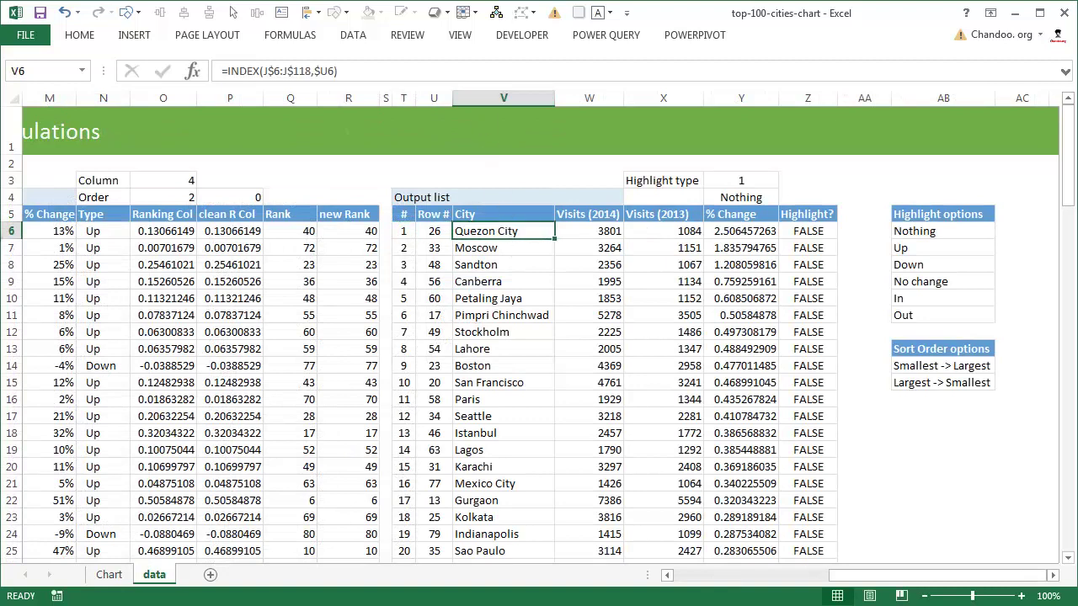
Inspect the Visits (2014) and Visits (2013) formulas in the first city row of the Chart sheet.
left_click(109, 574)
left_click(215, 227)
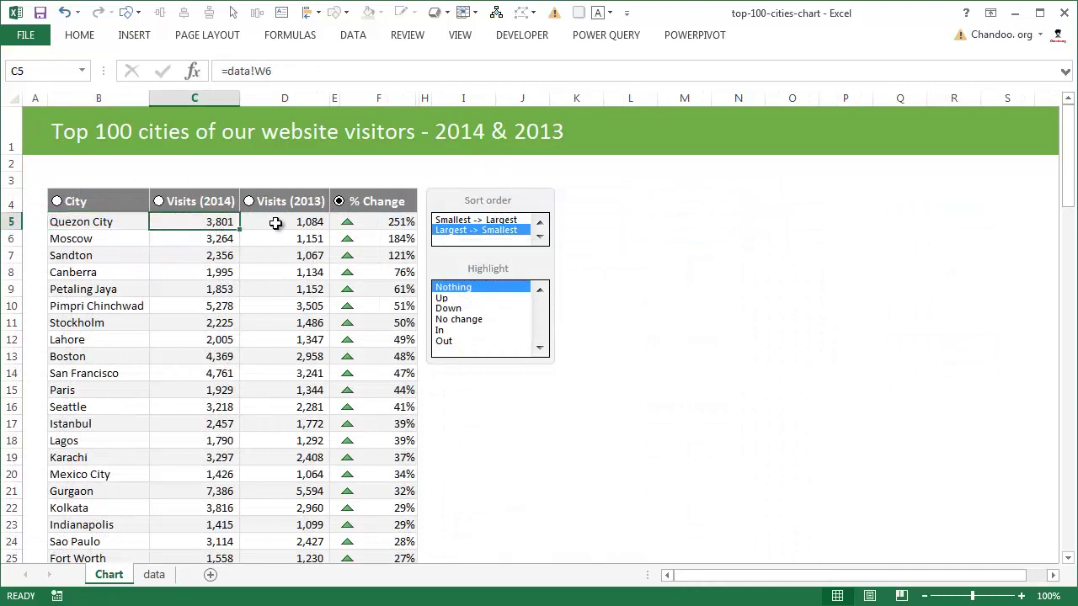
left_click(275, 224)
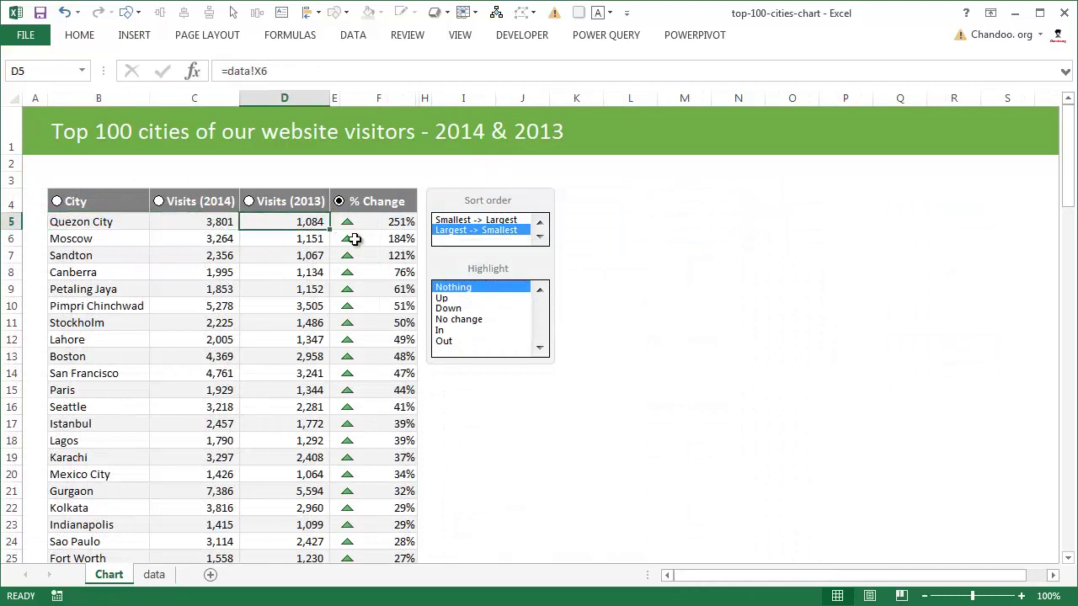
Sort the city chart by Visits (2014), then check the Column, Order and Highlight type cells on the data sheet.
left_click(194, 202)
left_click(154, 575)
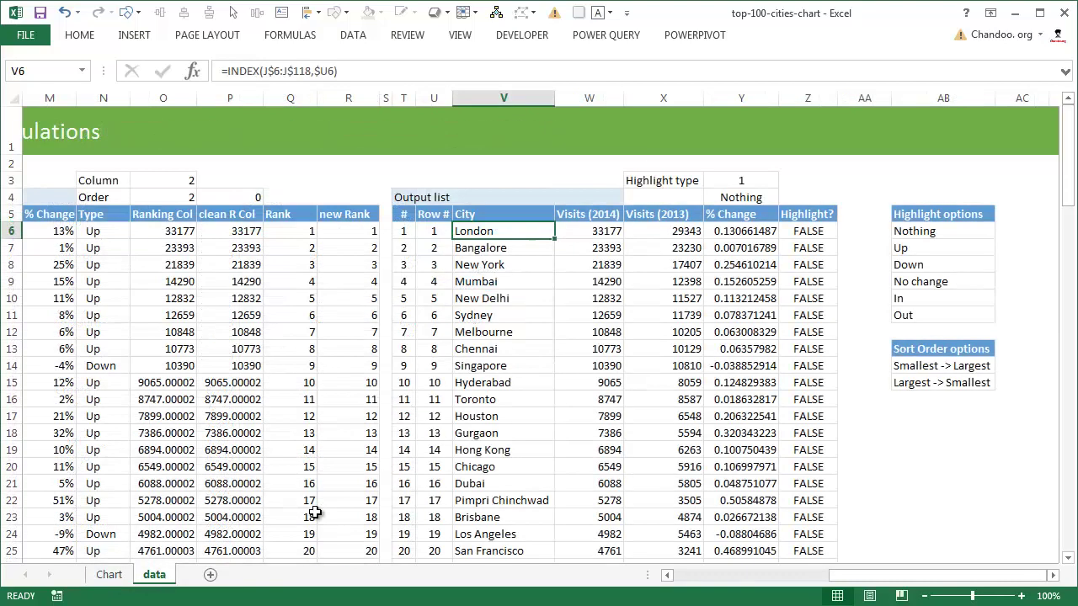
left_click_drag(177, 180, 179, 197)
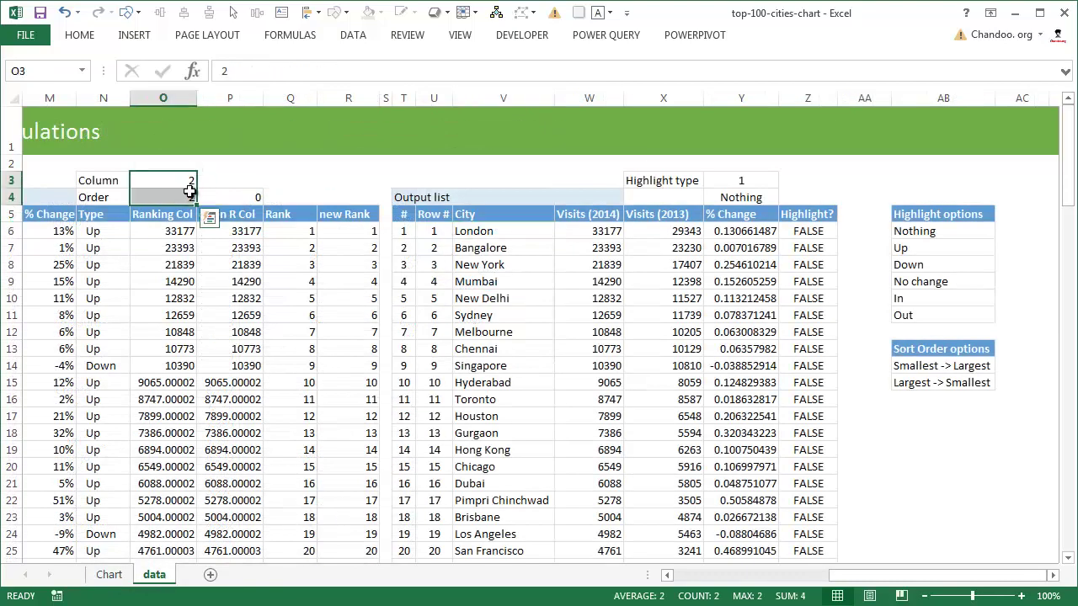
left_click(720, 180)
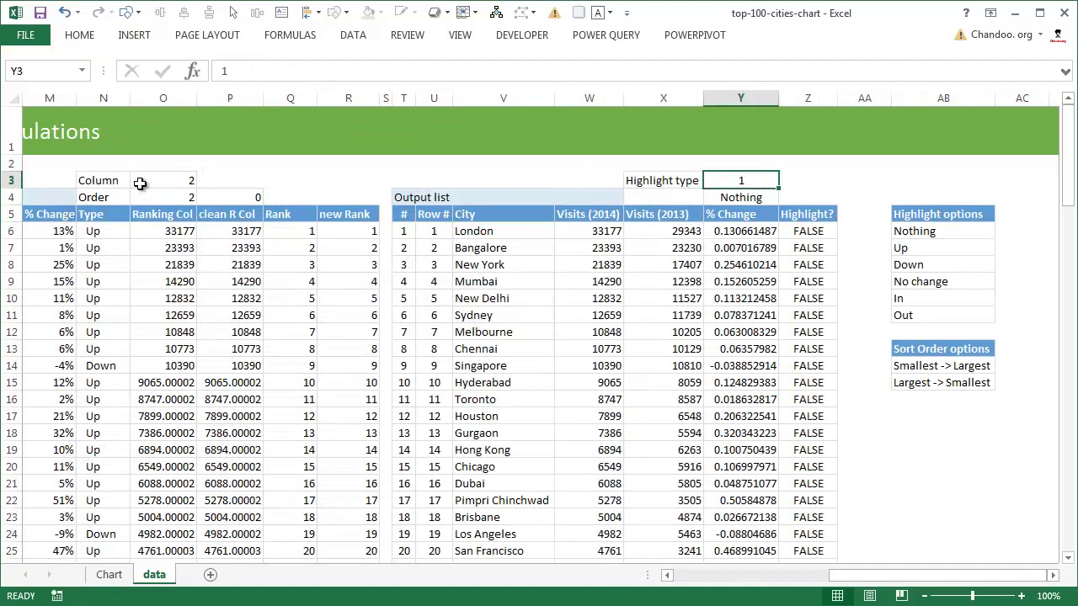
left_click_drag(176, 181, 199, 197)
left_click(717, 181)
On the Chart sheet, review the % Change cells from London to Hong Kong, then set Highlight to Down and select Singapore's row.
left_click(109, 574)
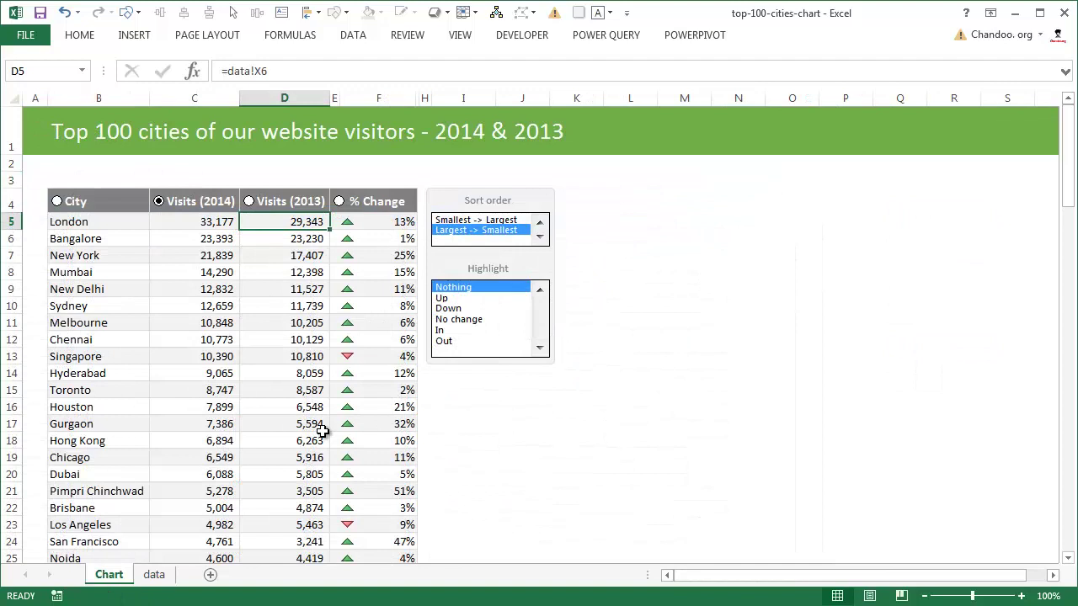
left_click_drag(364, 216, 363, 454)
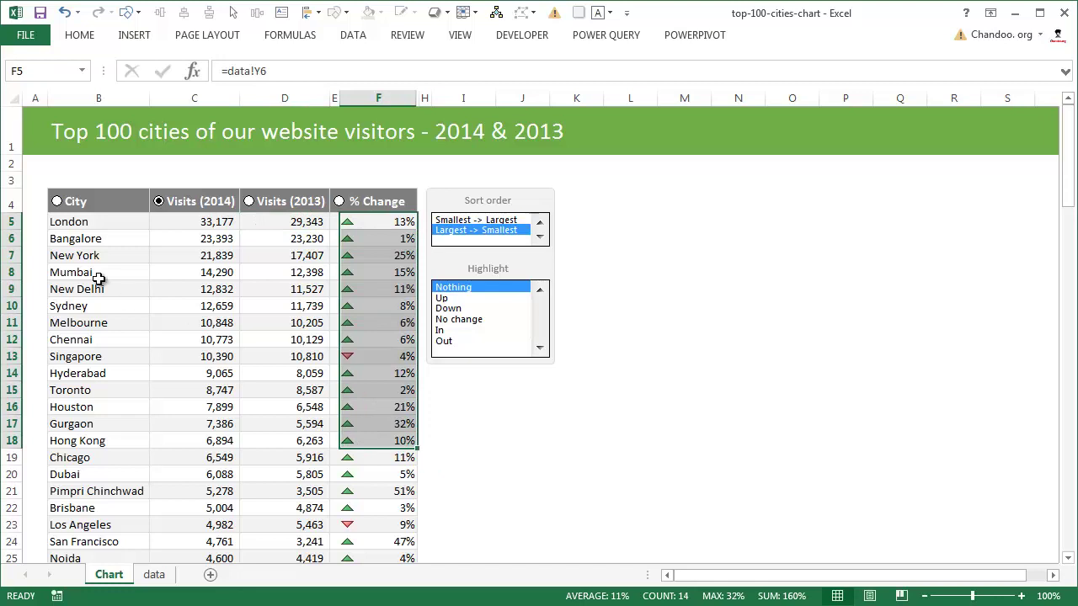
left_click(453, 309)
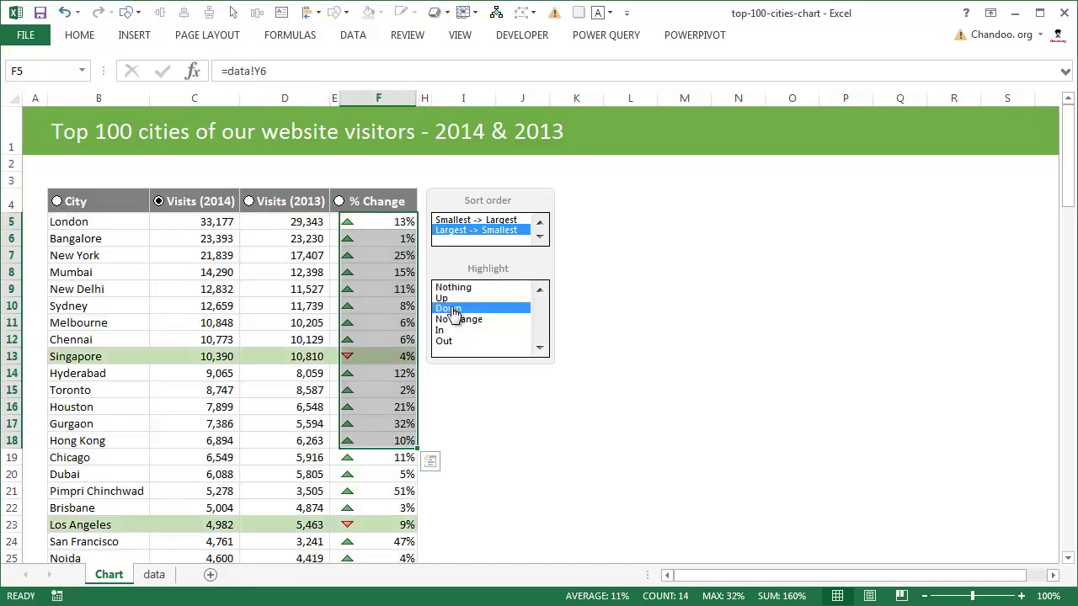
left_click(226, 274)
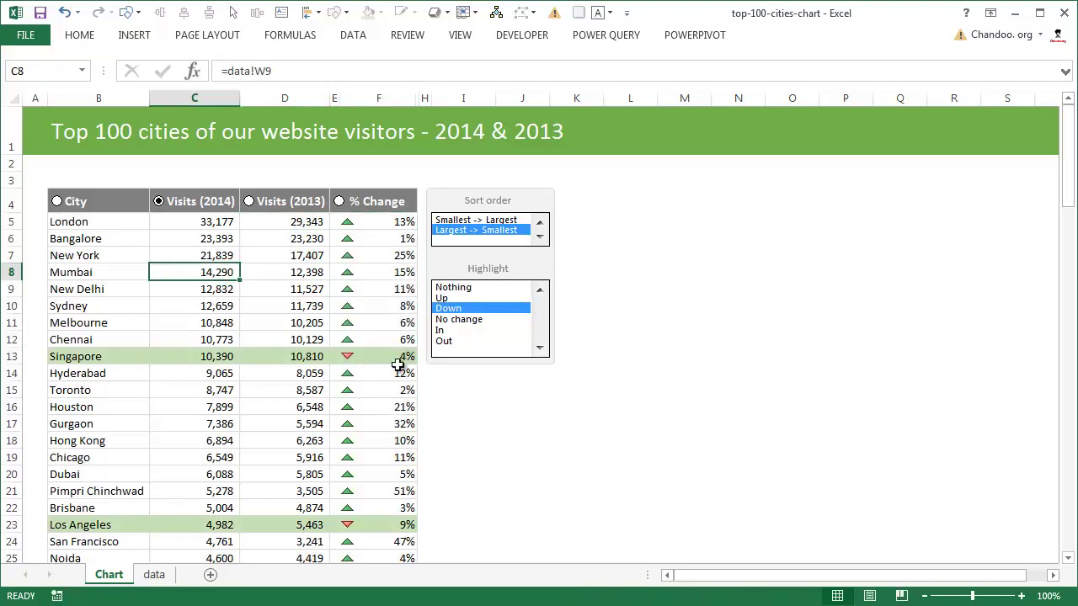
left_click_drag(68, 356, 362, 352)
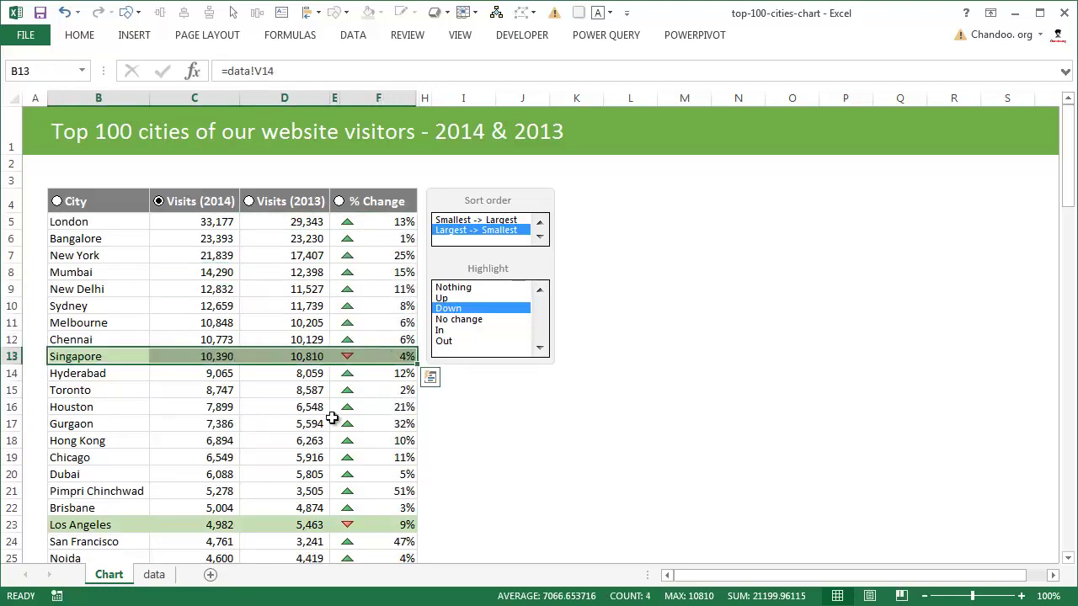
Inspect Singapore's Highlight? formula in the data sheet's Output list, then review the highlighted city rows on the Chart sheet.
left_click(154, 574)
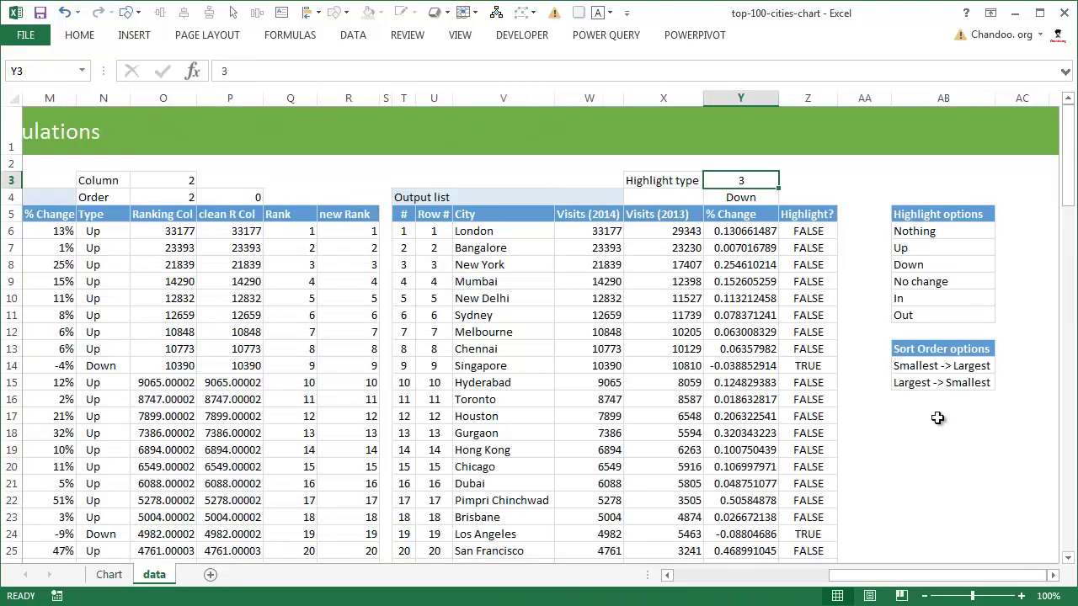
left_click(814, 366)
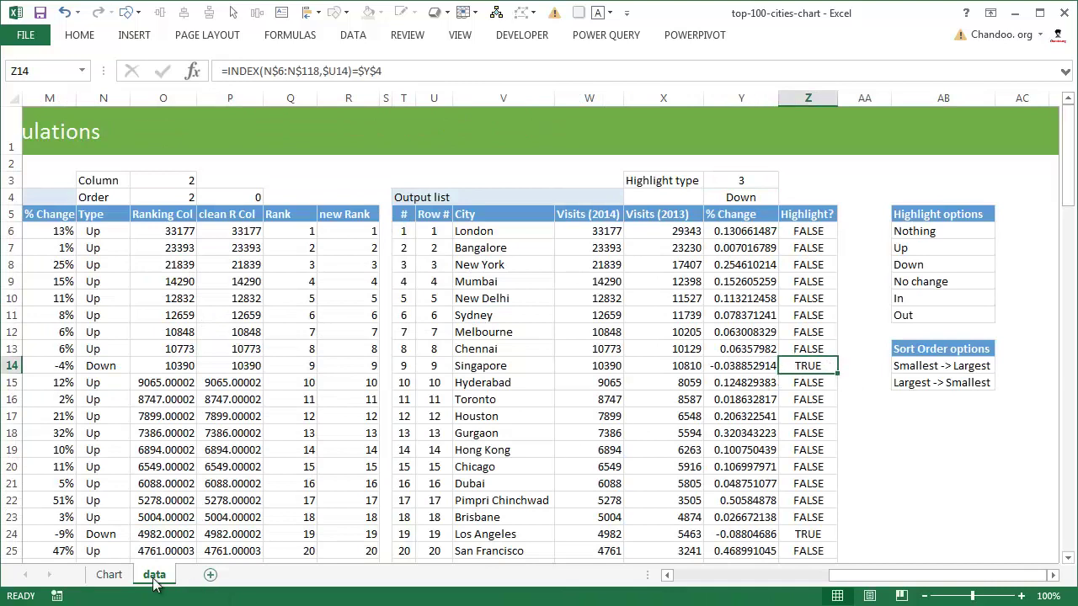
left_click(109, 576)
scroll(359, 424, "down", 11)
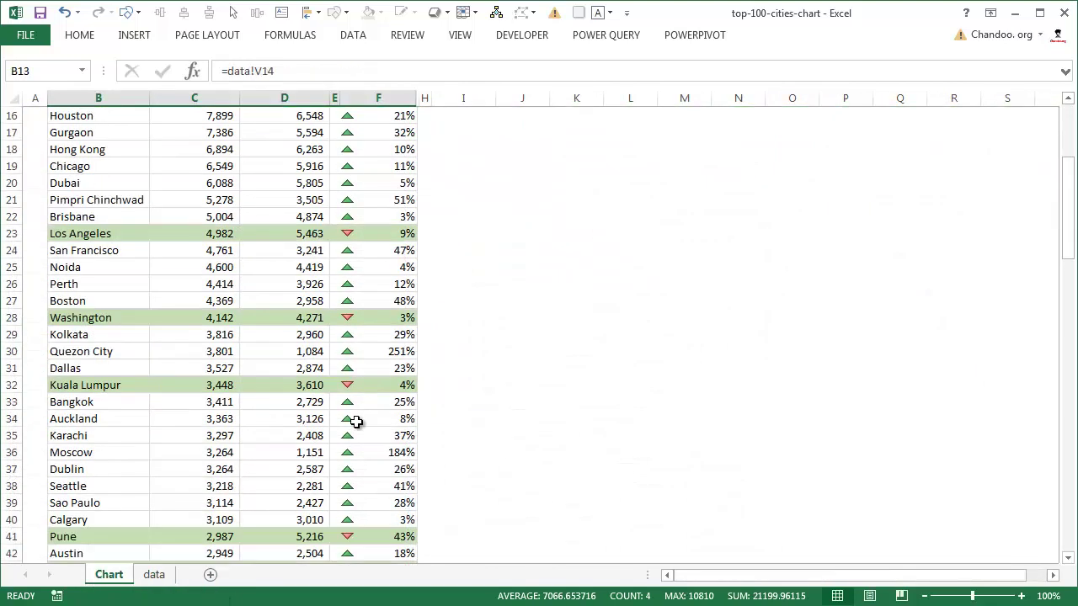
scroll(354, 446, "up", 8)
scroll(355, 445, "up", 3)
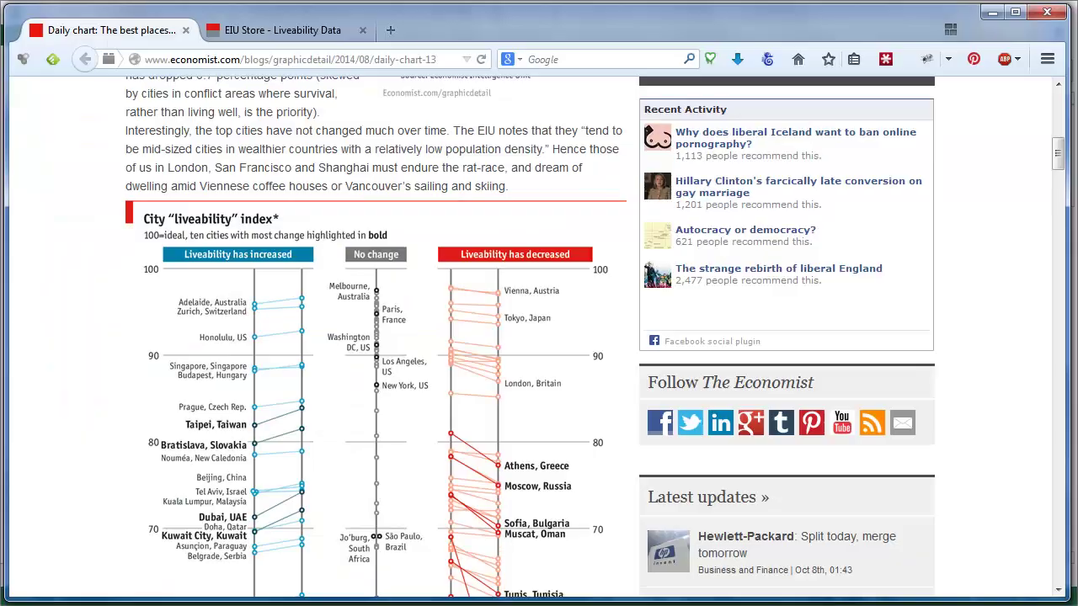
Review the Economist's City "liveability" index chart down to its source note, then return to the Excel Chart sheet and select Chicago's Visits (2014) cell.
scroll(371, 386, "down", 6)
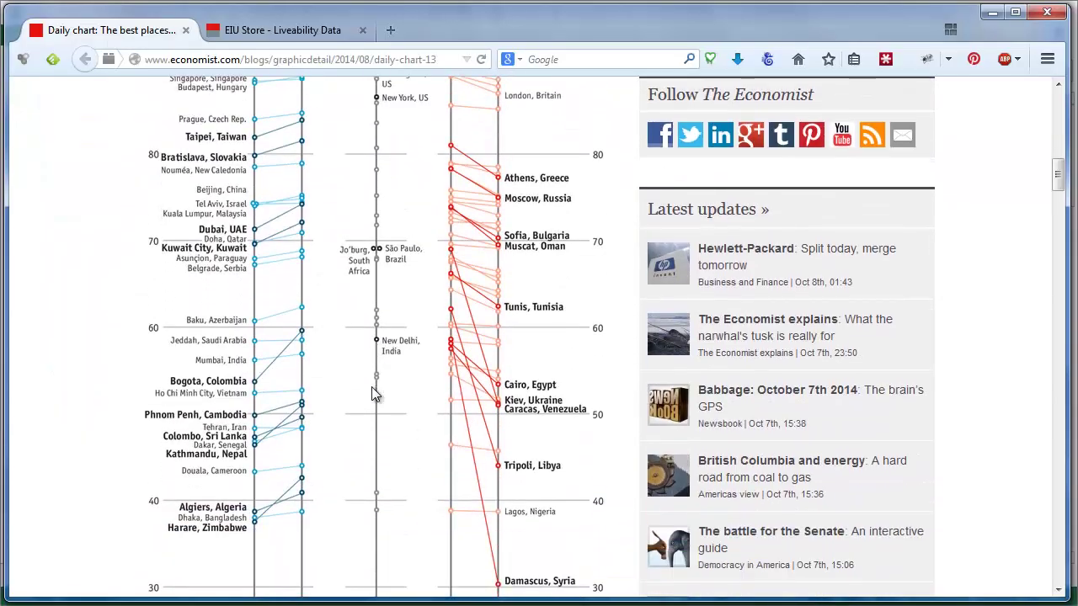
scroll(375, 395, "down", 2)
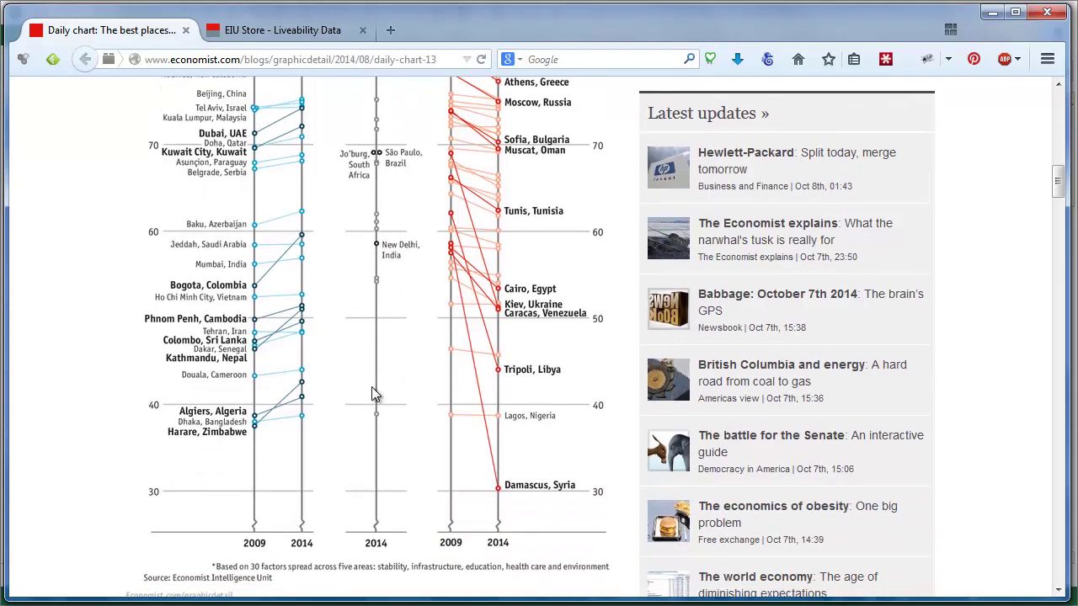
scroll(374, 395, "up", 8)
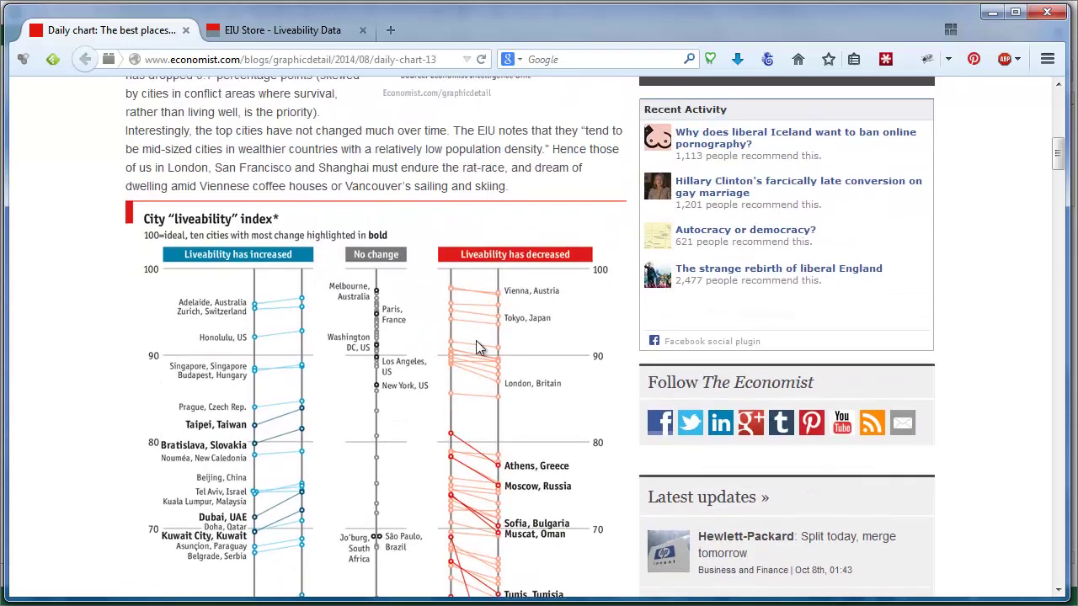
left_click(992, 12)
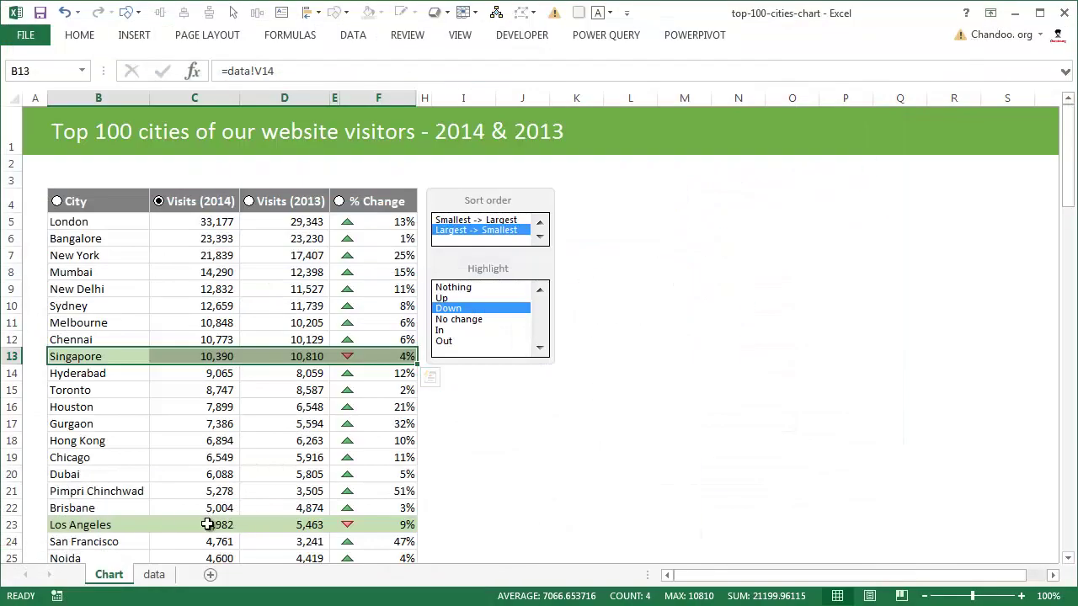
left_click(237, 455)
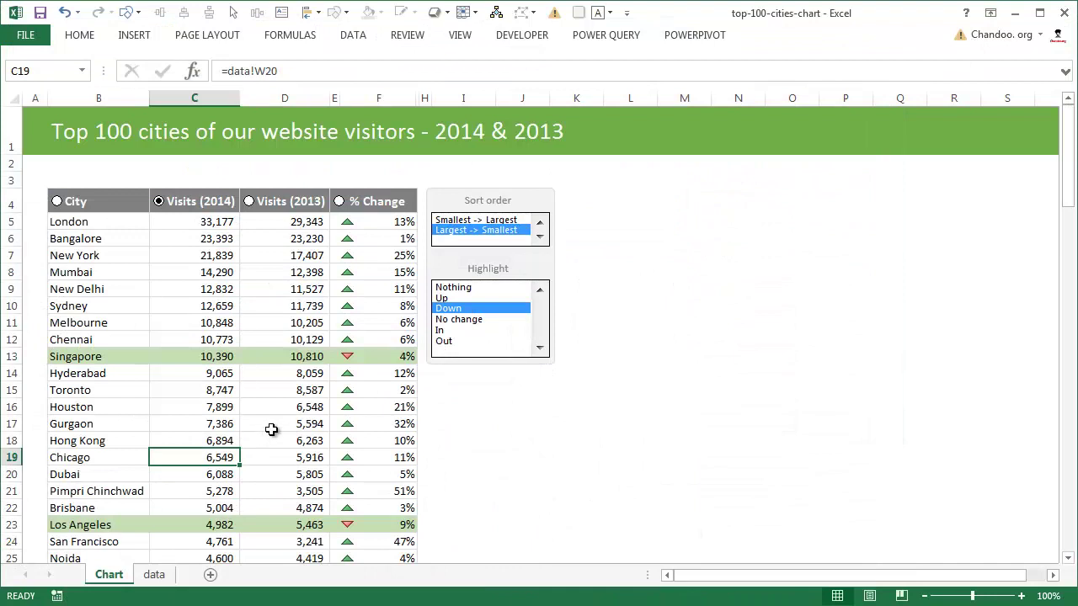